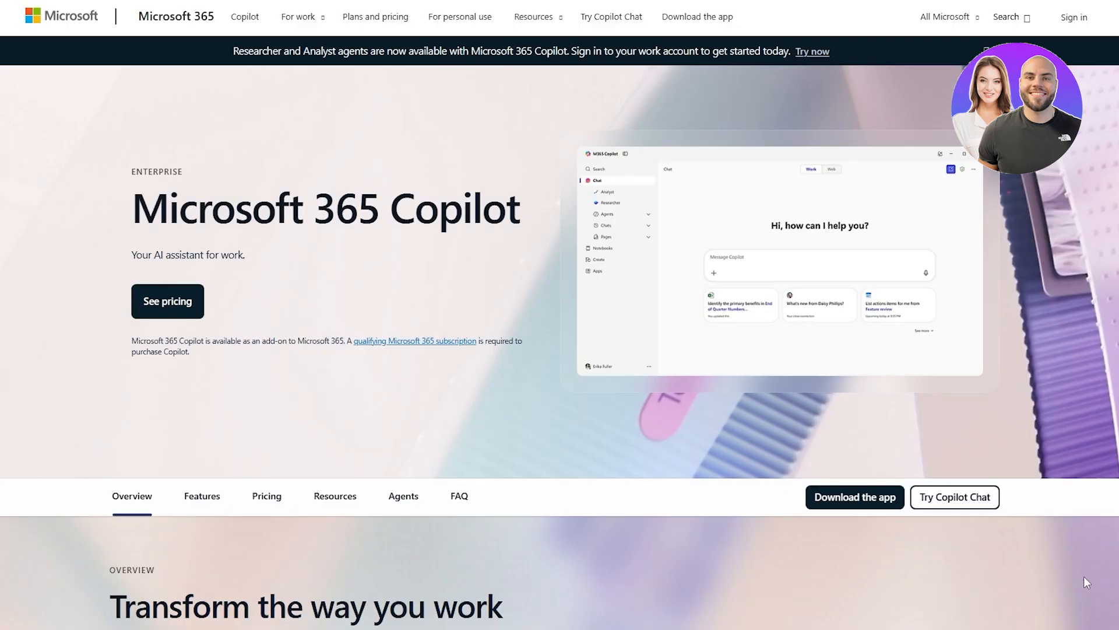
- Look over the introduction of the Microsoft 365 Copilot product page and the Copilot chat start page
{"action": "scroll", "coordinate": [83, 206], "scroll_direction": "down", "scroll_amount": 6}
{"action": "scroll", "coordinate": [33, 204], "scroll_direction": "up", "scroll_amount": 6}
{"action": "left_click_drag", "start_coordinate": [358, 204], "coordinate": [486, 199]}
{"action": "left_click", "coordinate": [479, 272]}
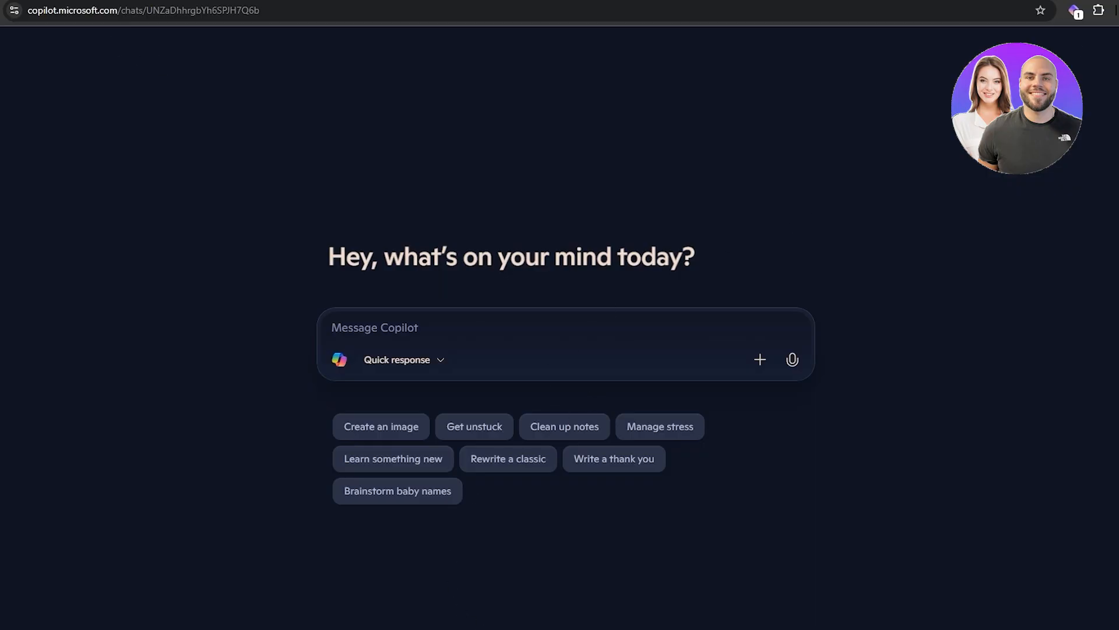
{"action": "left_click", "coordinate": [1060, 22]}
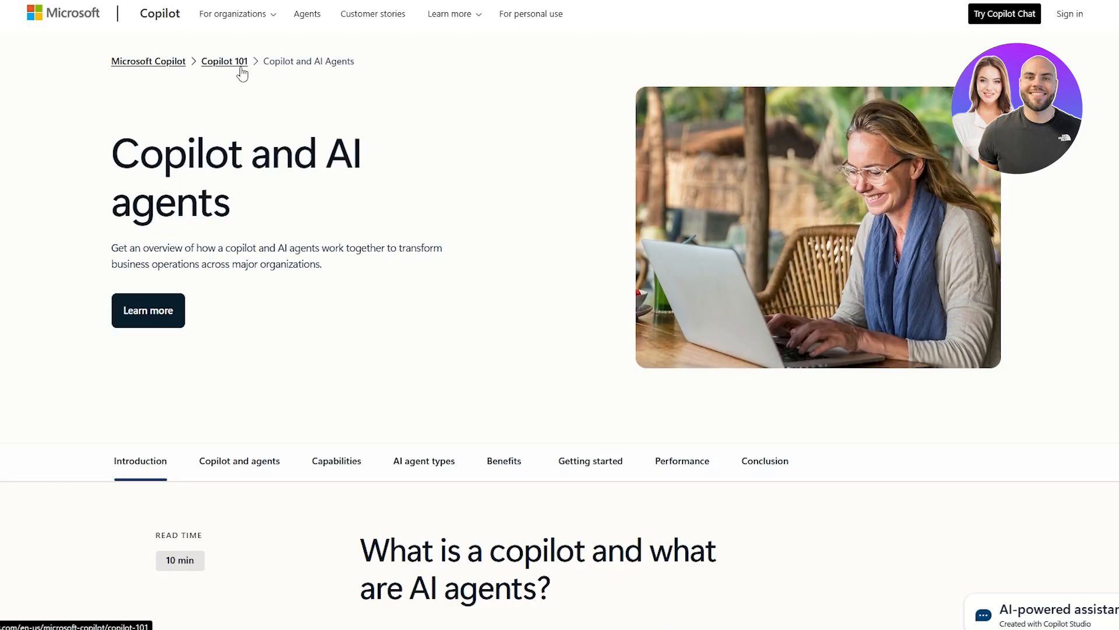
- Go from the Copilot and AI agents article to the Microsoft Copilot overview page and read through its solutions and customer stories
{"action": "left_click", "coordinate": [290, 63]}
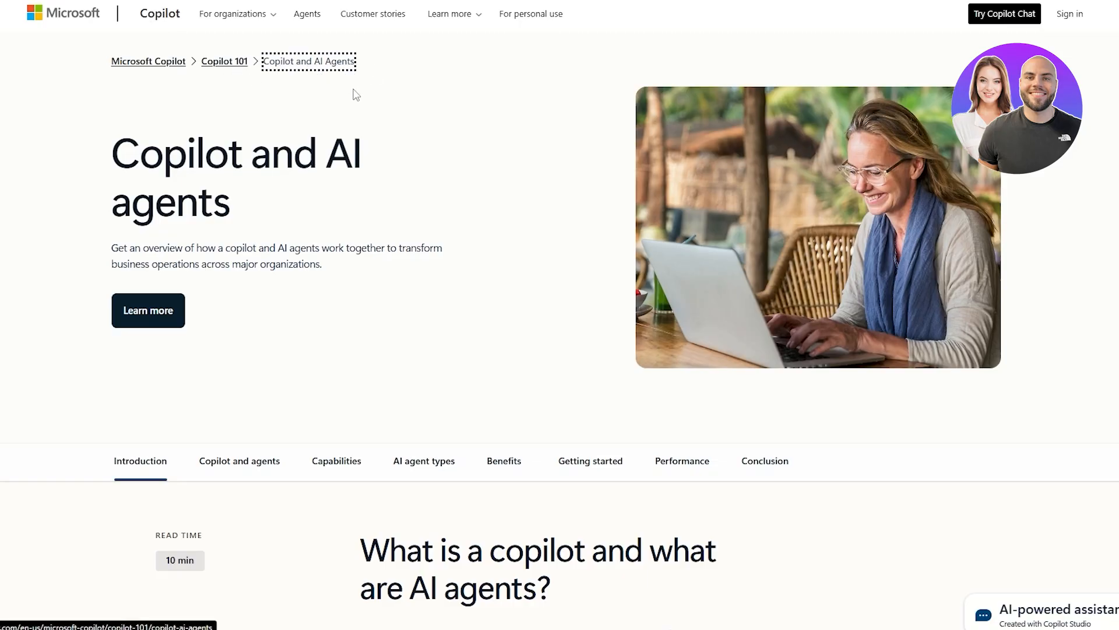
{"action": "left_click", "coordinate": [158, 68]}
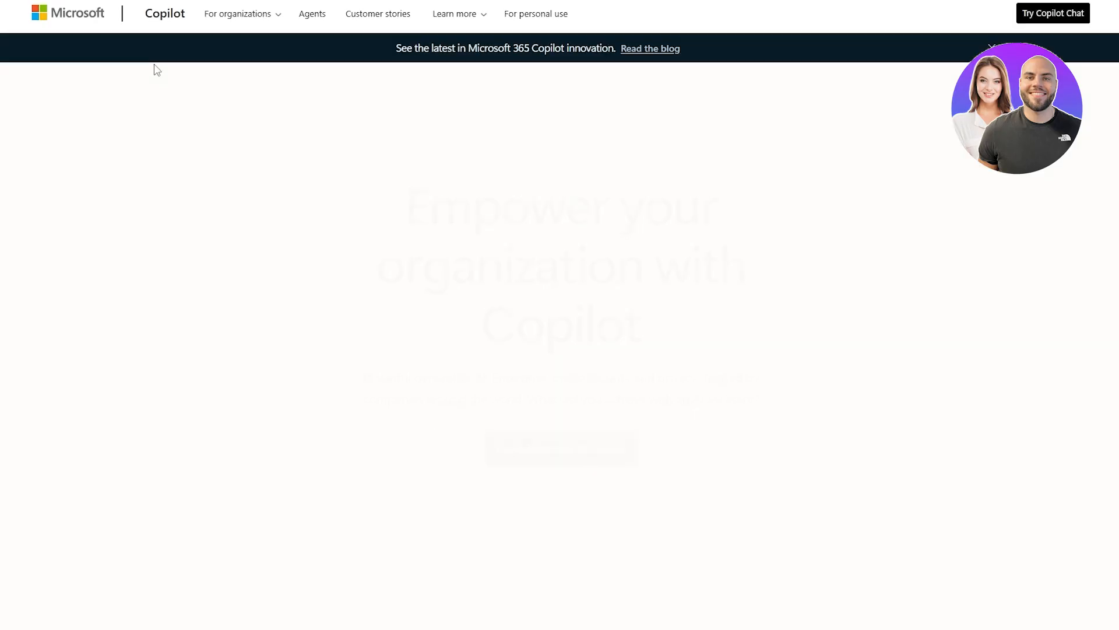
{"action": "scroll", "coordinate": [387, 369], "scroll_direction": "down", "scroll_amount": 4}
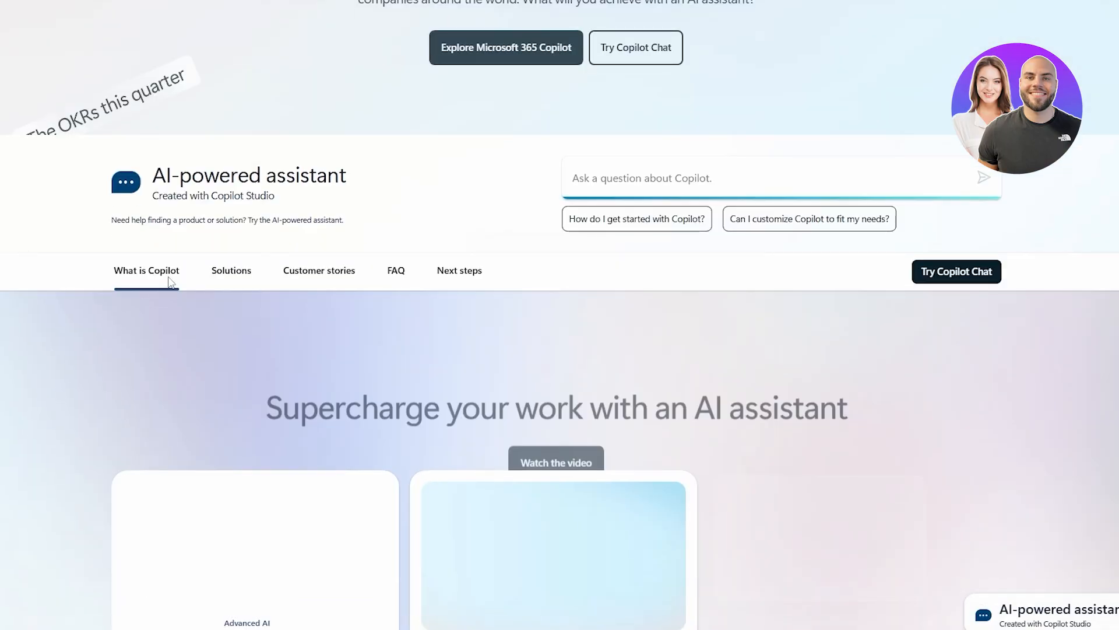
{"action": "scroll", "coordinate": [540, 295], "scroll_direction": "down", "scroll_amount": 6}
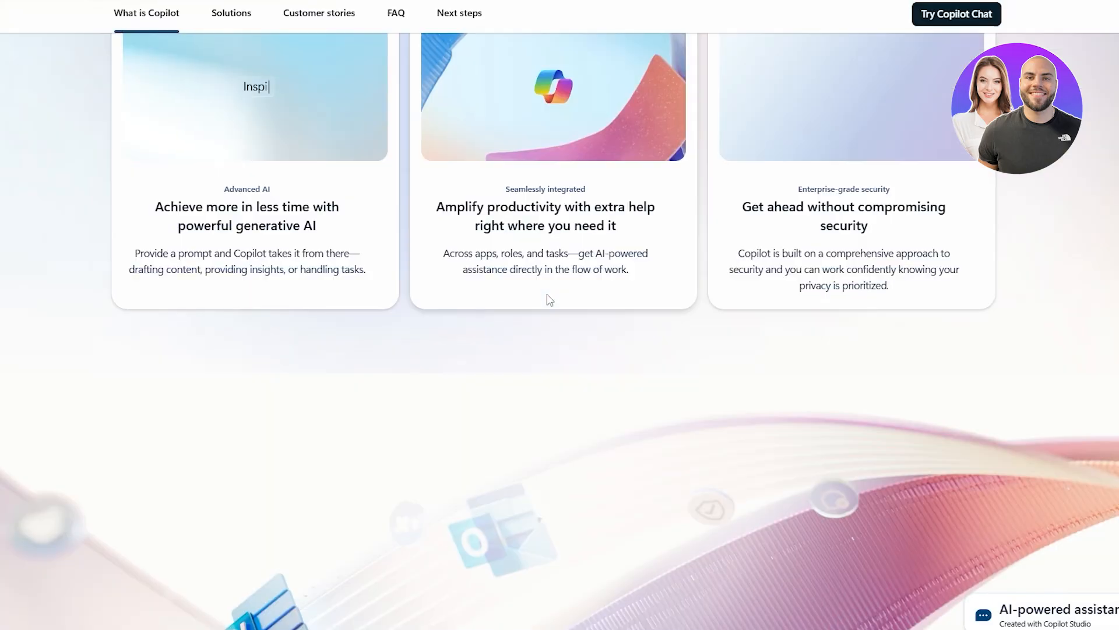
{"action": "scroll", "coordinate": [495, 284], "scroll_direction": "down", "scroll_amount": 8}
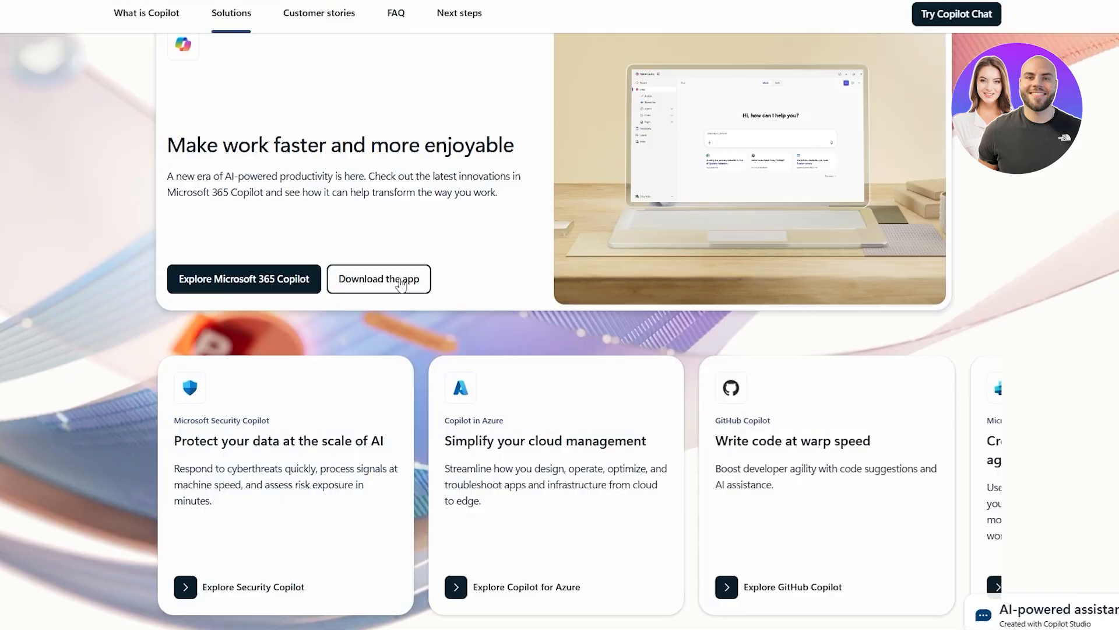
{"action": "scroll", "coordinate": [407, 283], "scroll_direction": "down", "scroll_amount": 5}
{"action": "scroll", "coordinate": [400, 288], "scroll_direction": "down", "scroll_amount": 6}
{"action": "scroll", "coordinate": [460, 440], "scroll_direction": "up", "scroll_amount": 20}
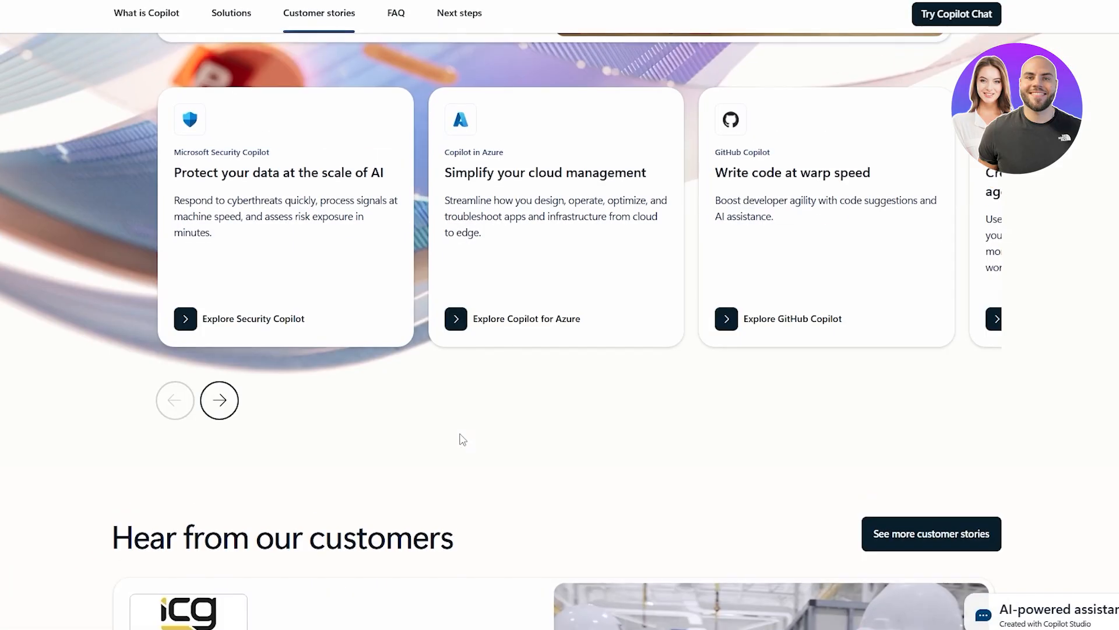
{"action": "scroll", "coordinate": [464, 434], "scroll_direction": "up", "scroll_amount": 4}
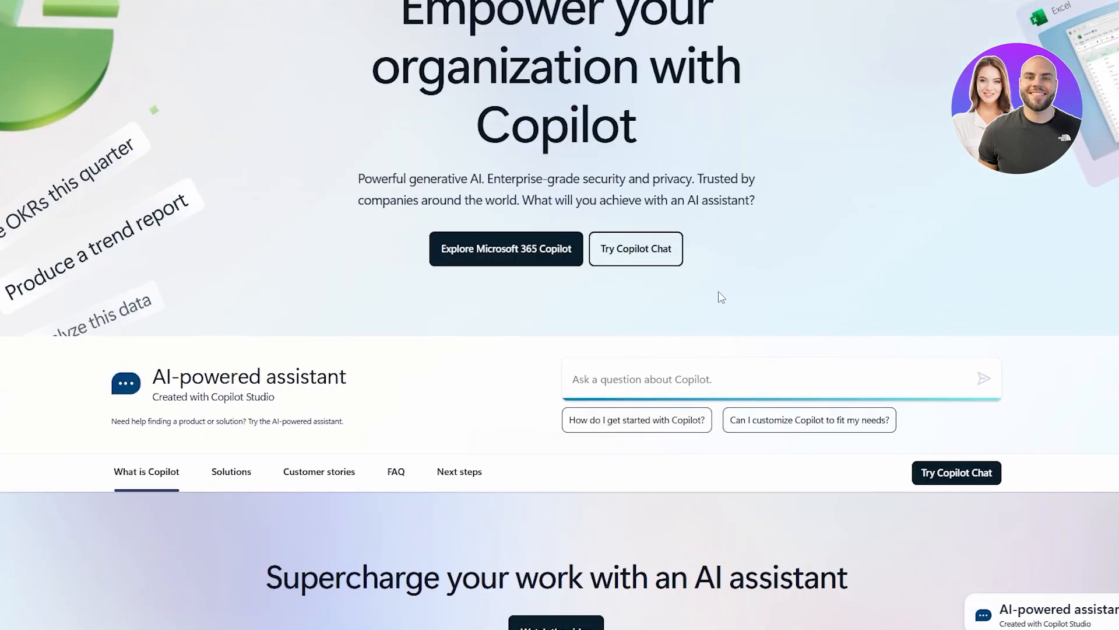
{"action": "scroll", "coordinate": [640, 261], "scroll_direction": "up", "scroll_amount": 2}
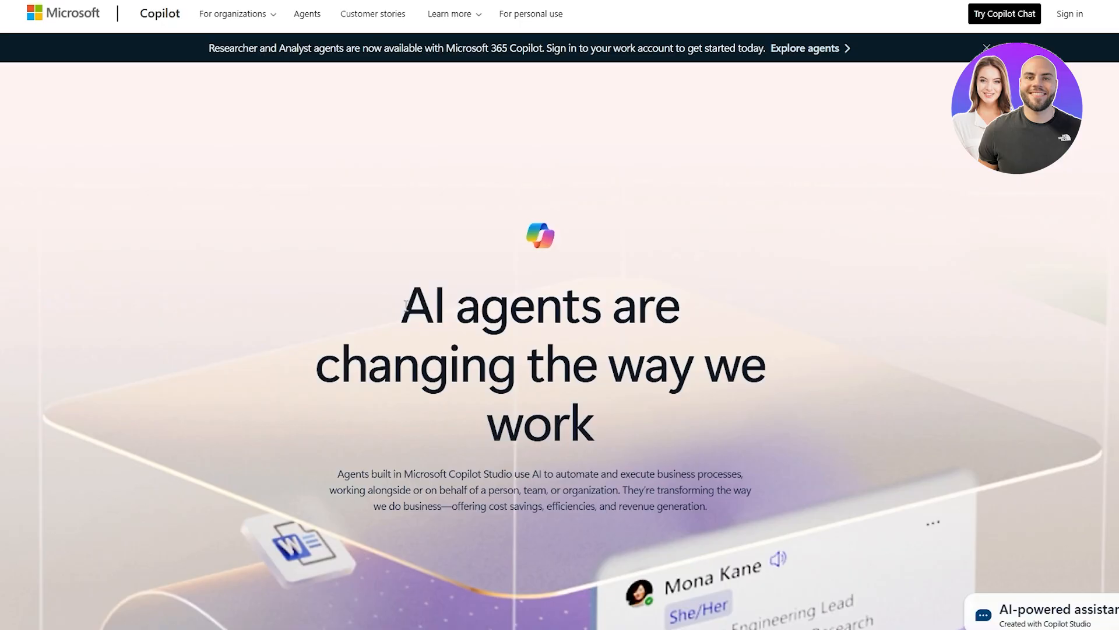
- Review the AI agents page, including the section on why to use agents from Microsoft
{"action": "left_click_drag", "start_coordinate": [401, 309], "coordinate": [647, 332]}
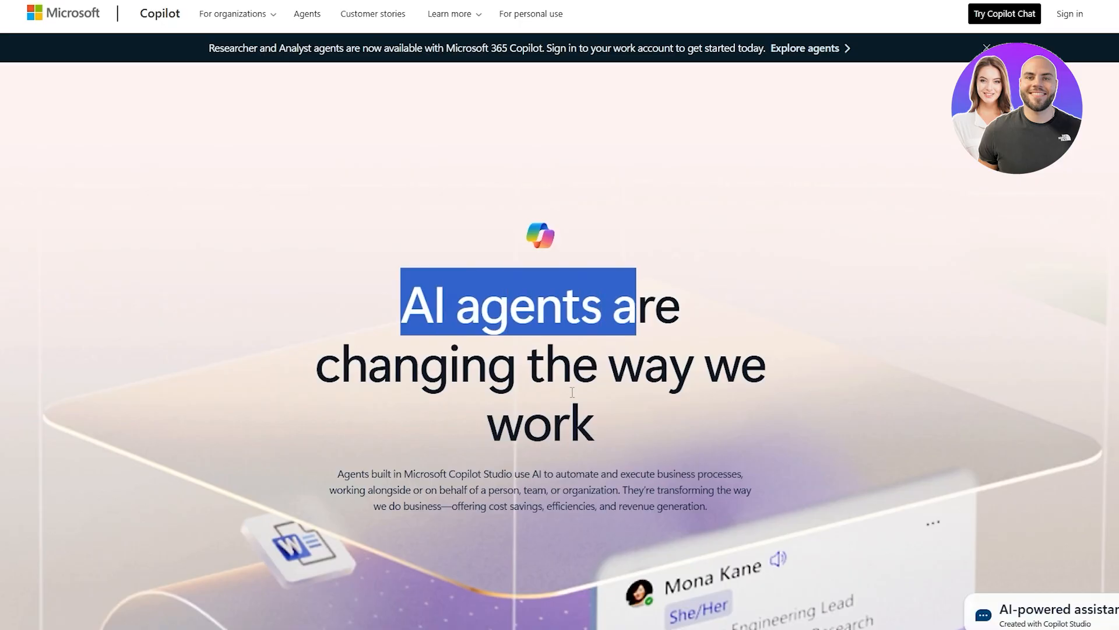
{"action": "scroll", "coordinate": [562, 400], "scroll_direction": "down", "scroll_amount": 7}
{"action": "scroll", "coordinate": [197, 347], "scroll_direction": "down", "scroll_amount": 6}
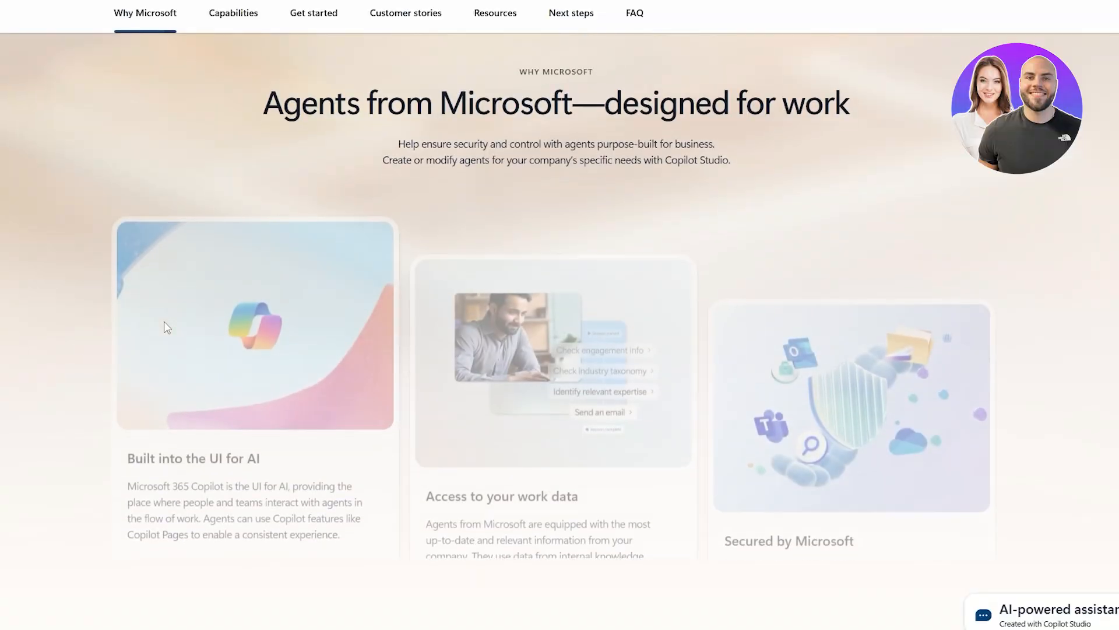
{"action": "scroll", "coordinate": [450, 469], "scroll_direction": "down", "scroll_amount": 4}
{"action": "scroll", "coordinate": [446, 463], "scroll_direction": "up", "scroll_amount": 15}
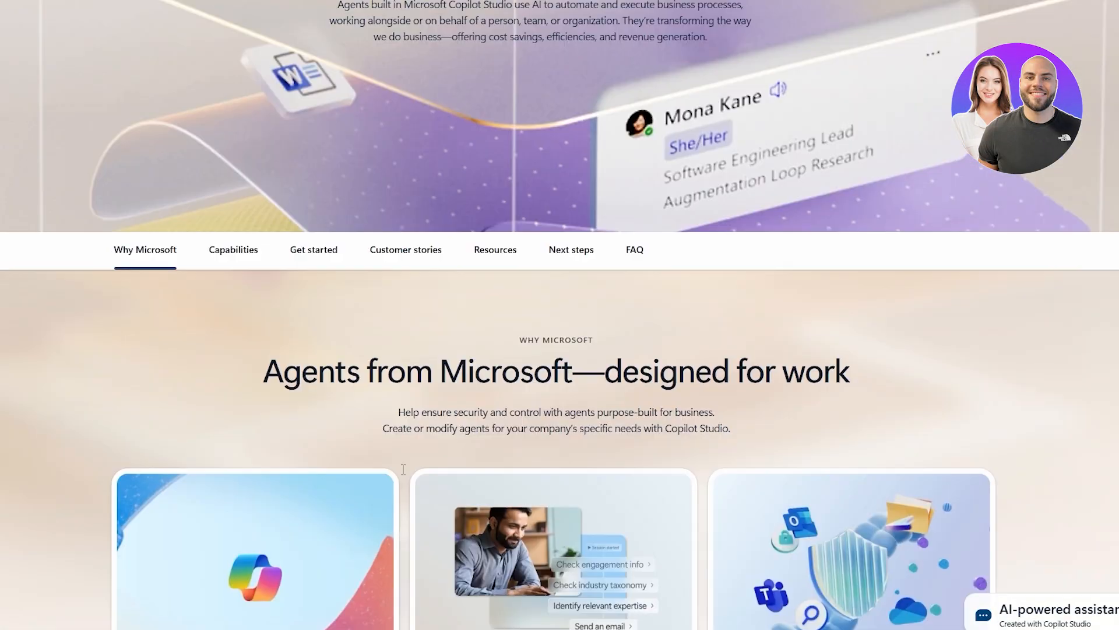
{"action": "left_click", "coordinate": [468, 407]}
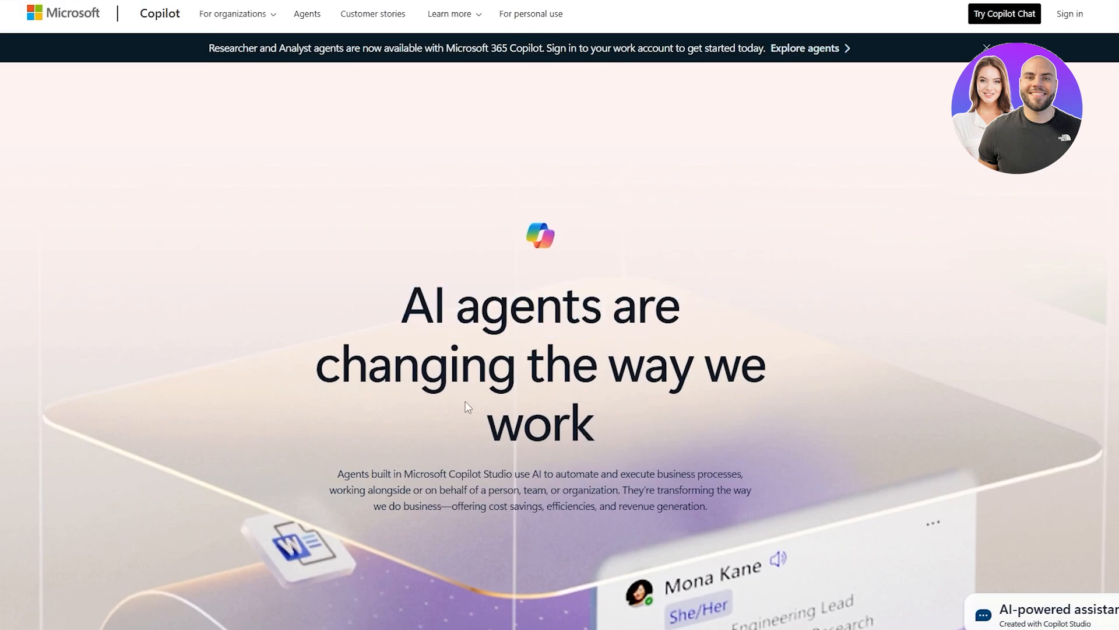
- Go to the Microsoft 365 Copilot Chat sign-in page and look over its content
{"action": "left_click", "coordinate": [1081, 16]}
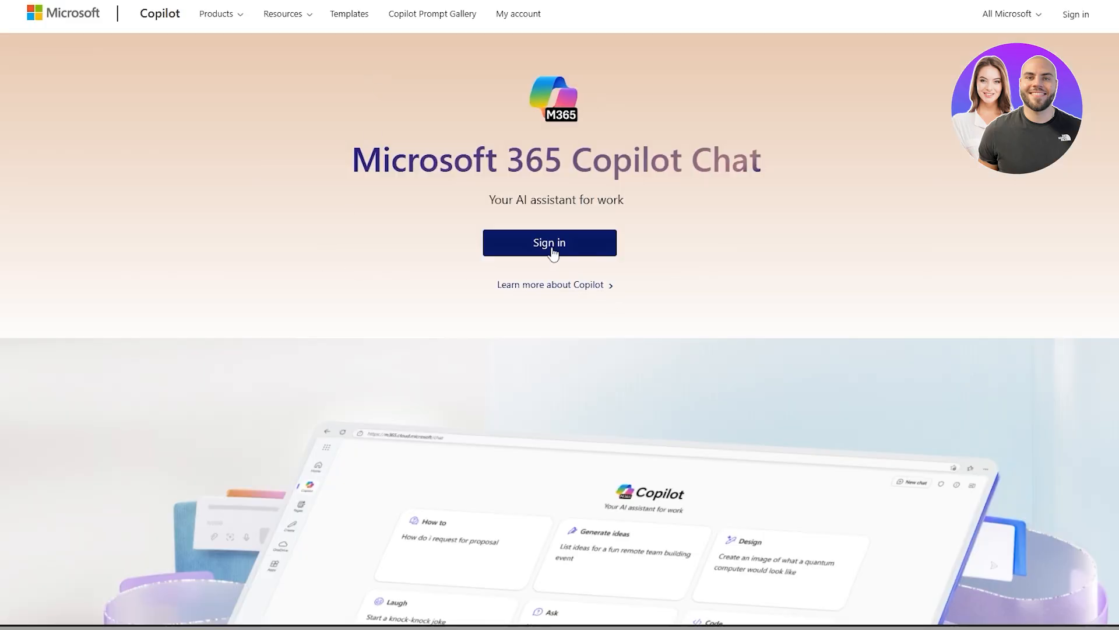
{"action": "left_click_drag", "start_coordinate": [406, 159], "coordinate": [749, 161]}
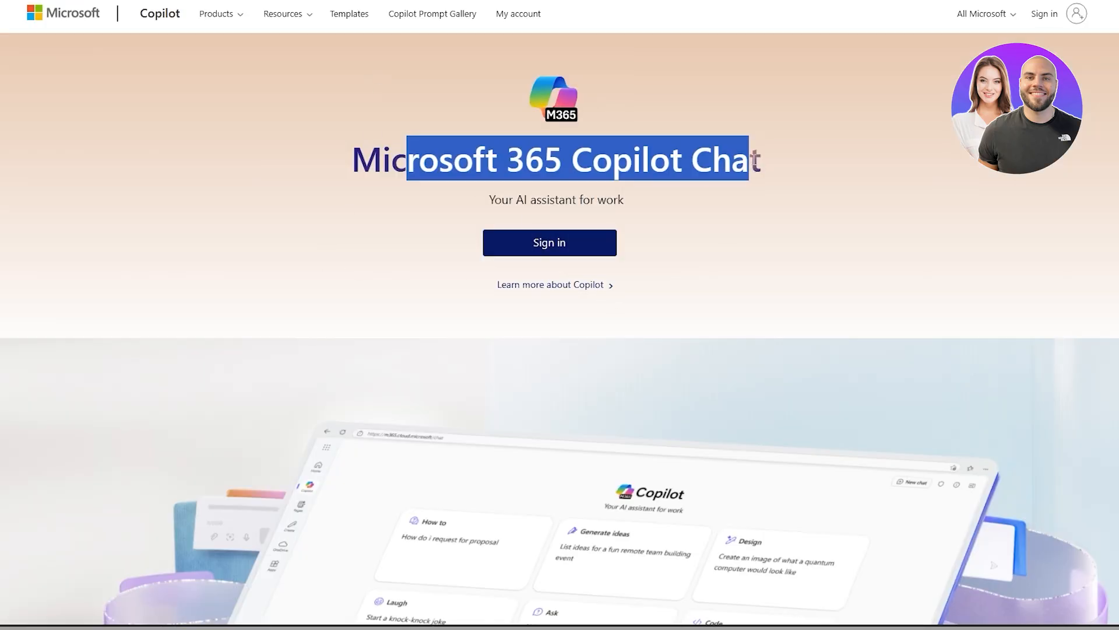
{"action": "left_click", "coordinate": [422, 310]}
{"action": "scroll", "coordinate": [586, 309], "scroll_direction": "down", "scroll_amount": 7}
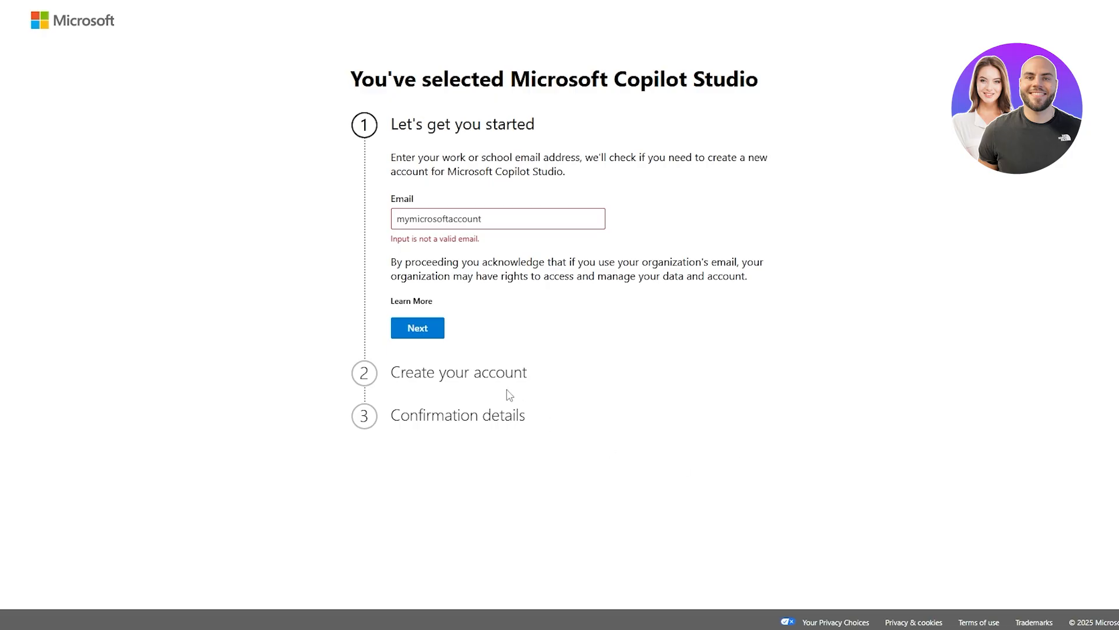
- Examine the work or school email requirement on the Microsoft Copilot Studio sign-up form
{"action": "left_click_drag", "start_coordinate": [440, 157], "coordinate": [499, 156]}
{"action": "left_click", "coordinate": [559, 180]}
{"action": "double_click", "coordinate": [458, 159]}
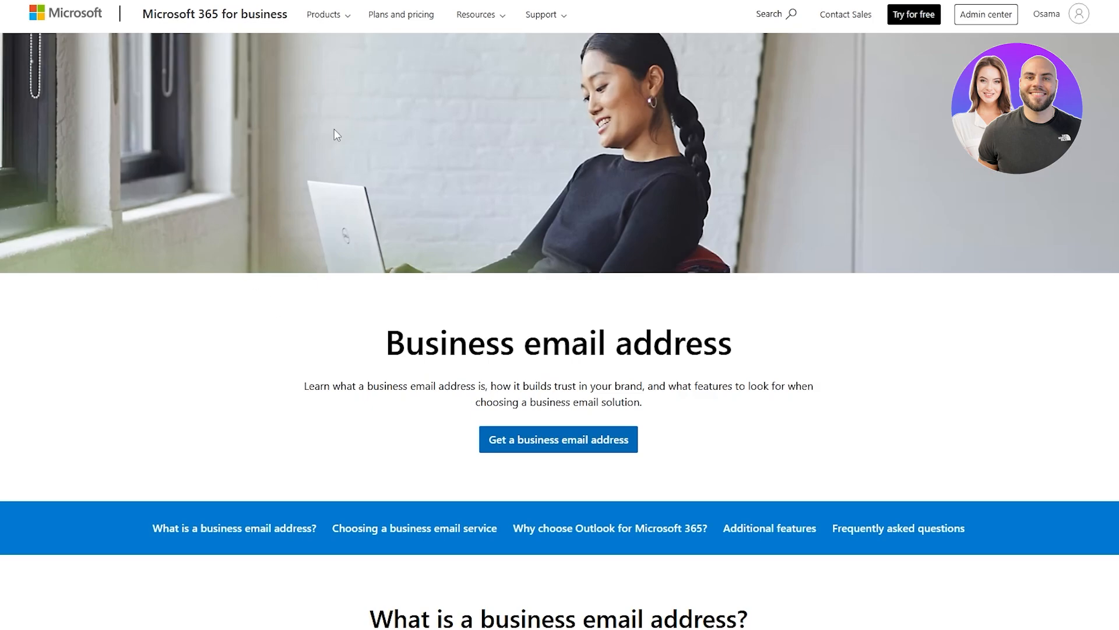
- Open the Microsoft 365 business plans through the option to get a business email address
{"action": "left_click_drag", "start_coordinate": [377, 355], "coordinate": [762, 352]}
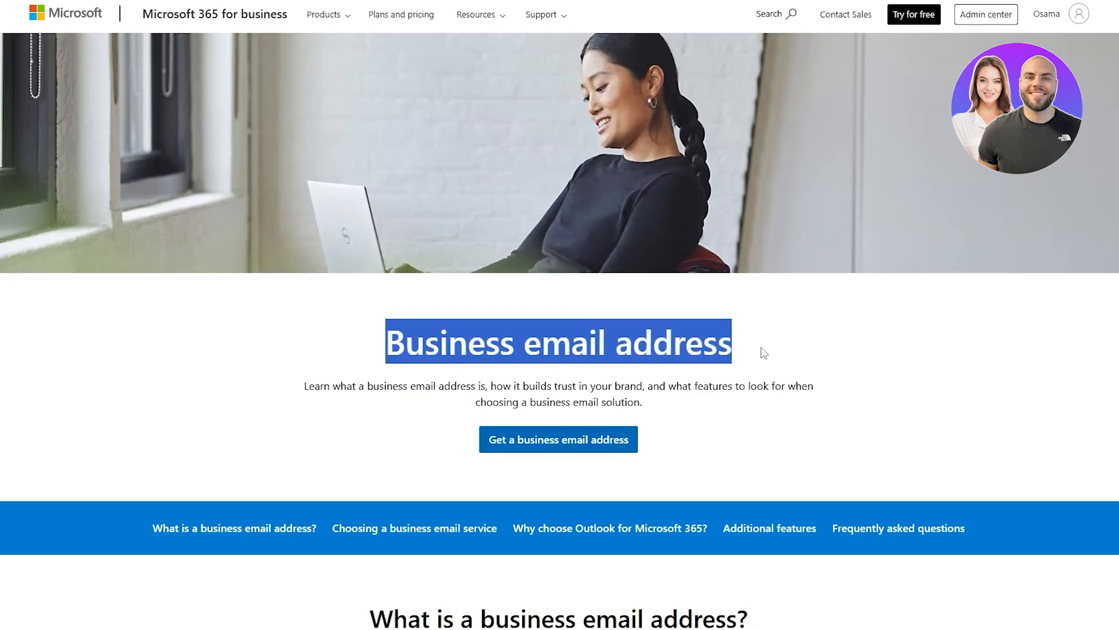
{"action": "left_click", "coordinate": [421, 385]}
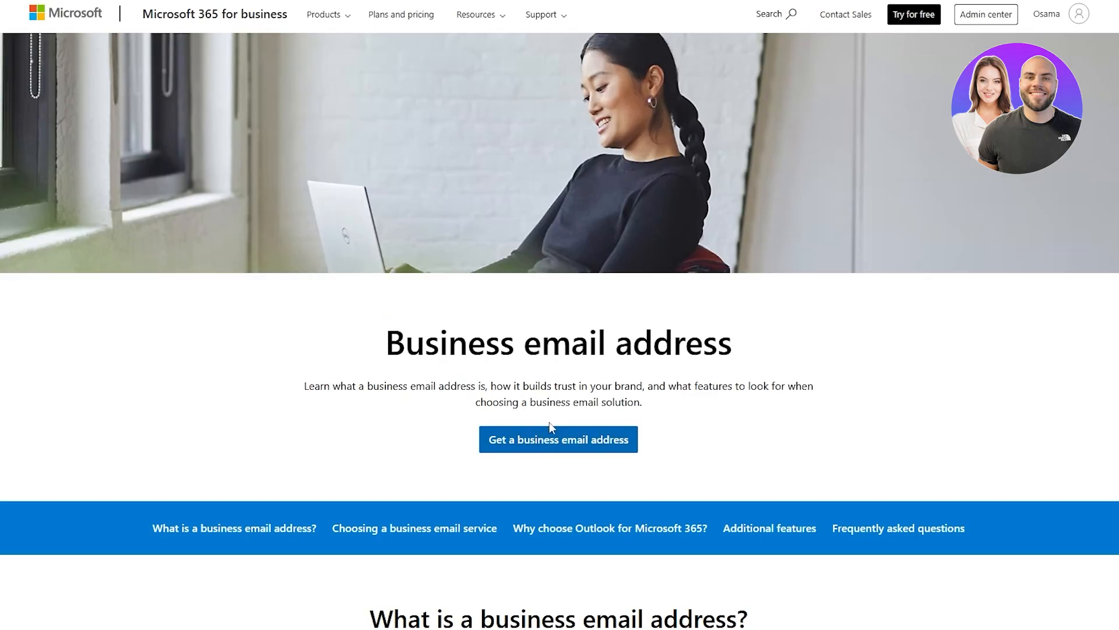
{"action": "left_click", "coordinate": [500, 439]}
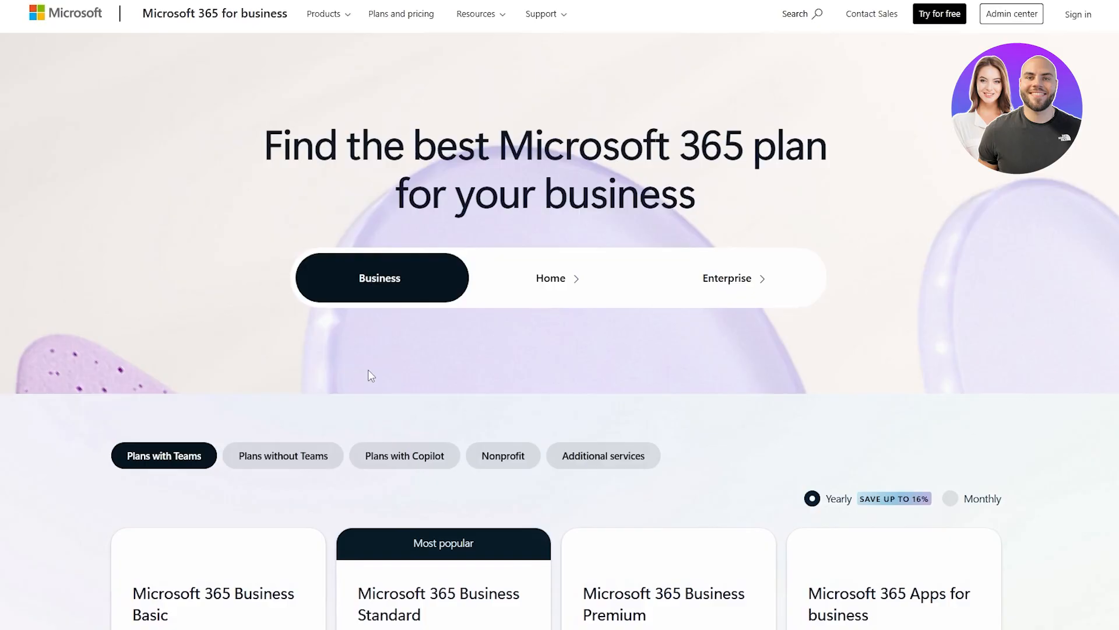
- Compare the prices and highlights of the business plans with Teams, checking the custom business email included in Business Basic
{"action": "scroll", "coordinate": [368, 375], "scroll_direction": "down", "scroll_amount": 2}
{"action": "scroll", "coordinate": [369, 375], "scroll_direction": "down", "scroll_amount": 2}
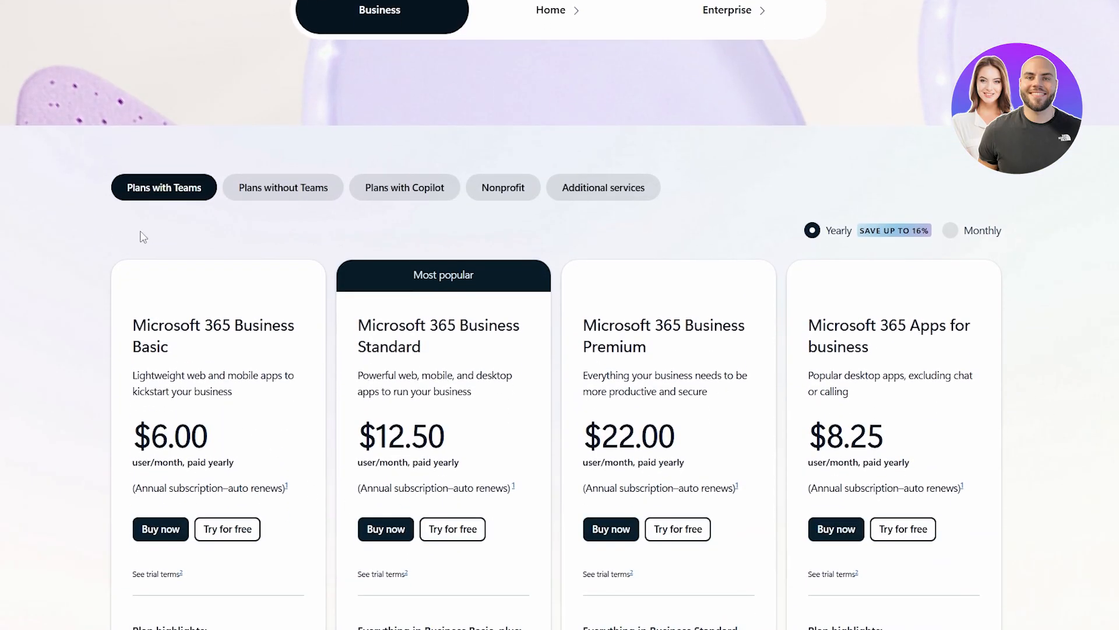
{"action": "left_click_drag", "start_coordinate": [139, 320], "coordinate": [305, 340]}
{"action": "left_click", "coordinate": [290, 373]}
{"action": "scroll", "coordinate": [286, 382], "scroll_direction": "down", "scroll_amount": 6}
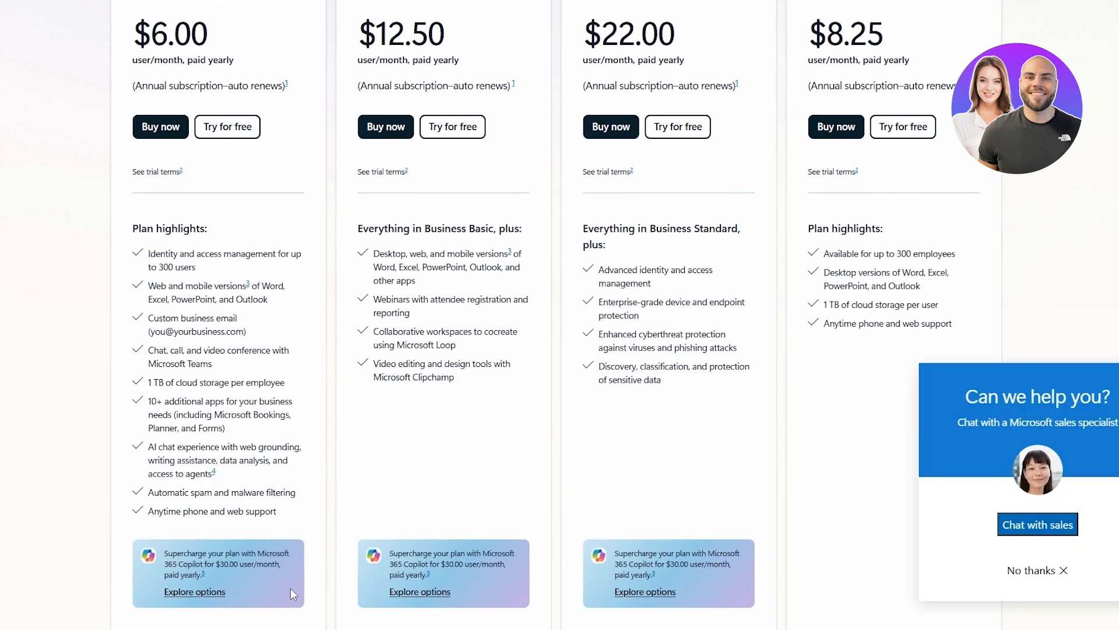
{"action": "scroll", "coordinate": [643, 512], "scroll_direction": "down", "scroll_amount": 3}
{"action": "scroll", "coordinate": [641, 512], "scroll_direction": "up", "scroll_amount": 2}
{"action": "scroll", "coordinate": [642, 511], "scroll_direction": "up", "scroll_amount": 2}
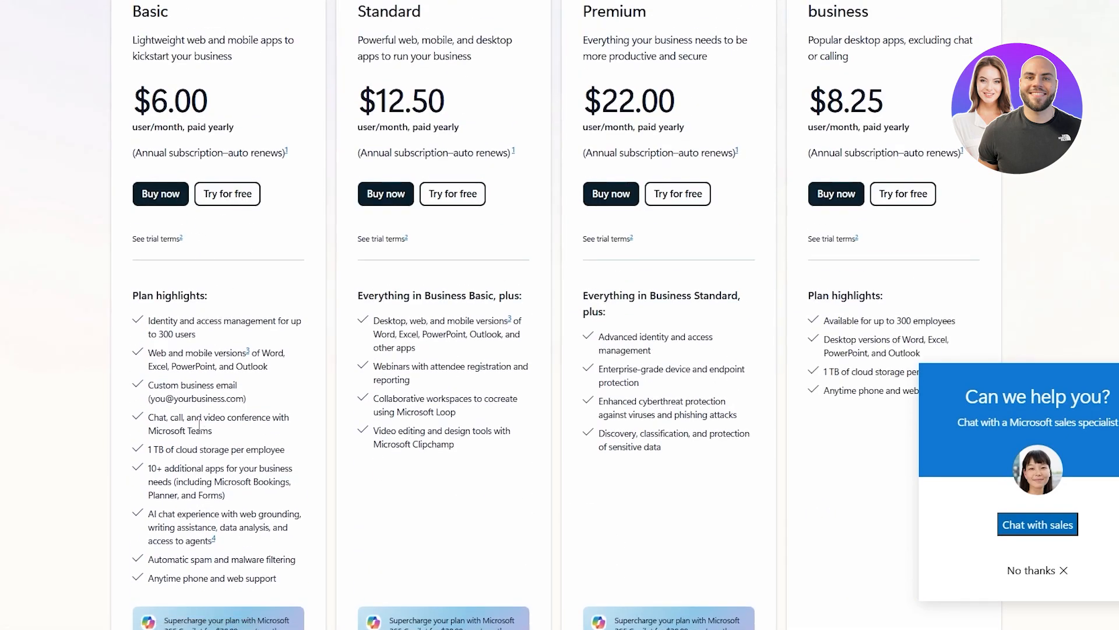
{"action": "left_click_drag", "start_coordinate": [156, 384], "coordinate": [221, 395]}
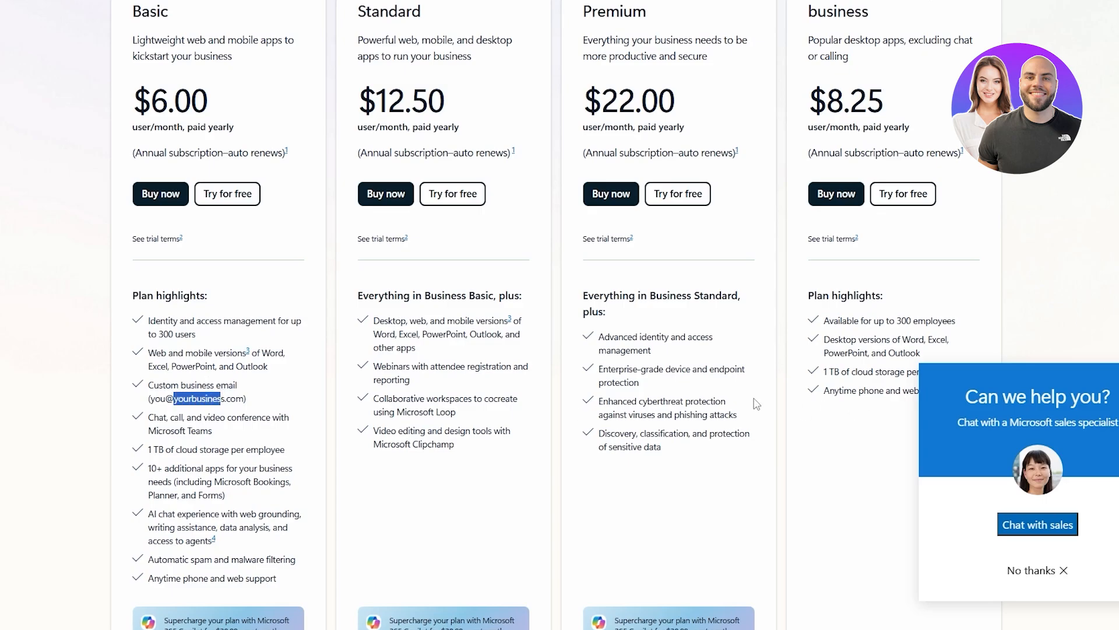
{"action": "left_click", "coordinate": [557, 345]}
{"action": "scroll", "coordinate": [403, 437], "scroll_direction": "down", "scroll_amount": 4}
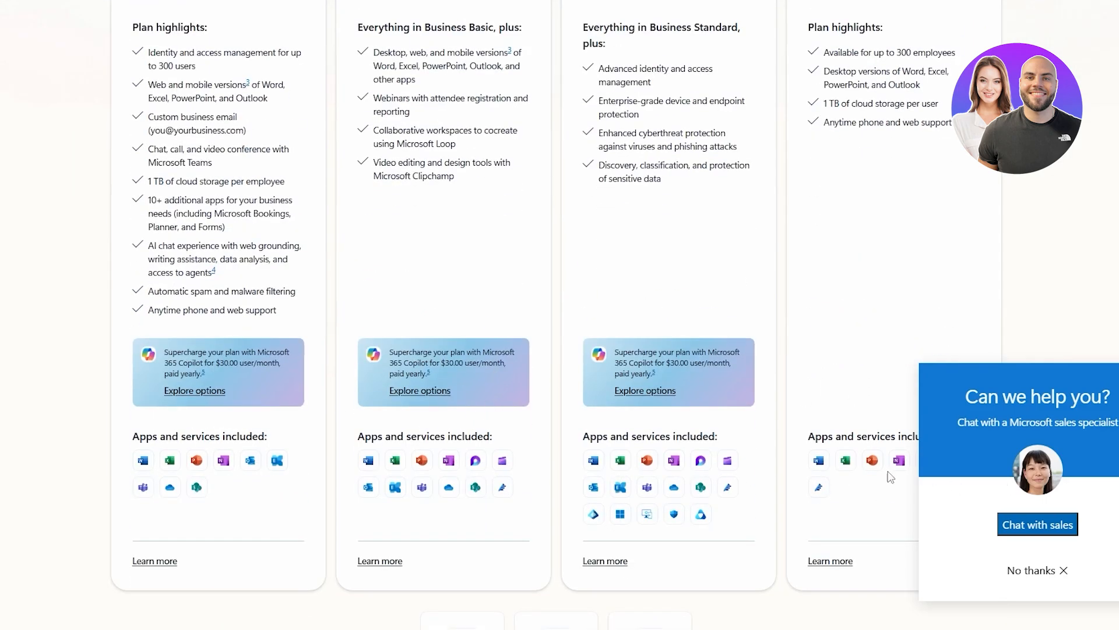
- Dismiss the sales chat offer and examine the Microsoft 365 Copilot add-on pricing within the business plans
{"action": "left_click", "coordinate": [1040, 571]}
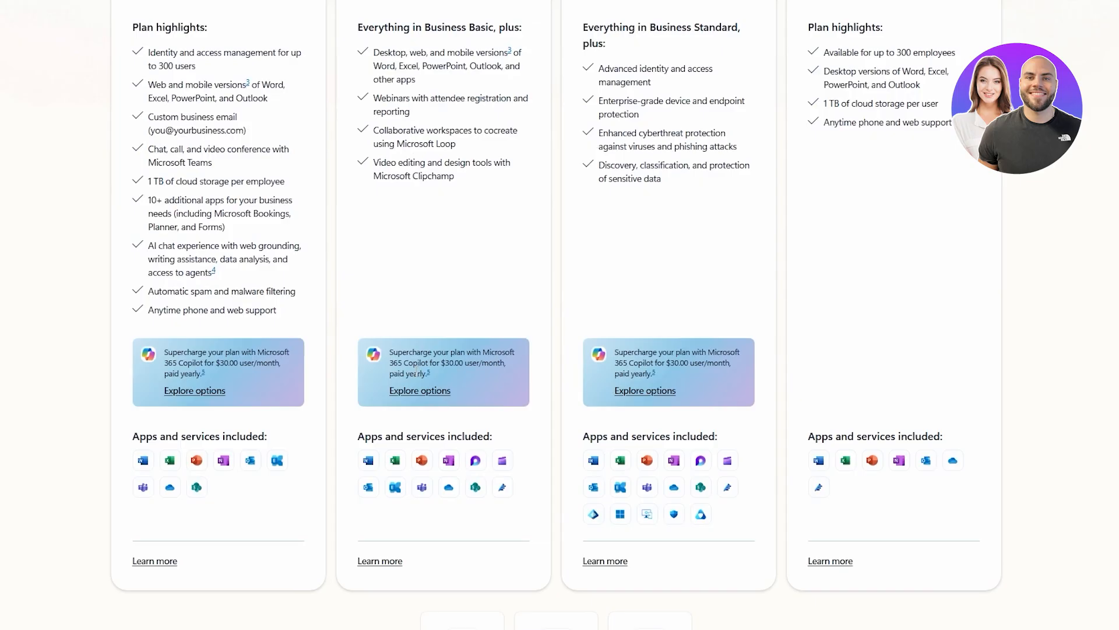
{"action": "left_click_drag", "start_coordinate": [182, 359], "coordinate": [263, 363]}
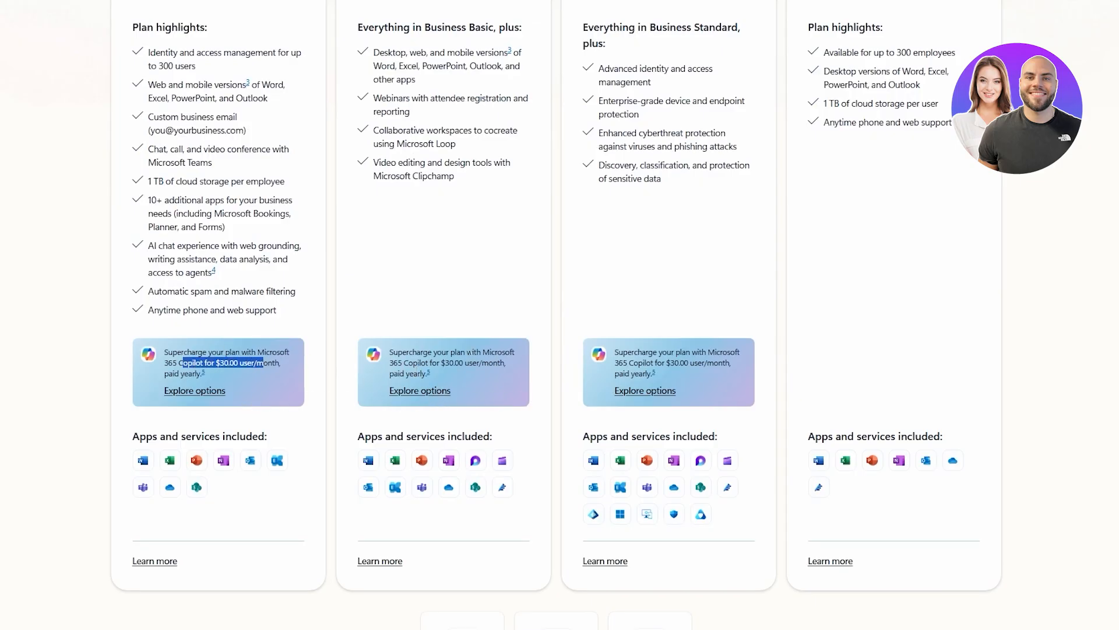
{"action": "left_click_drag", "start_coordinate": [449, 352], "coordinate": [495, 352]}
{"action": "left_click", "coordinate": [3, 376]}
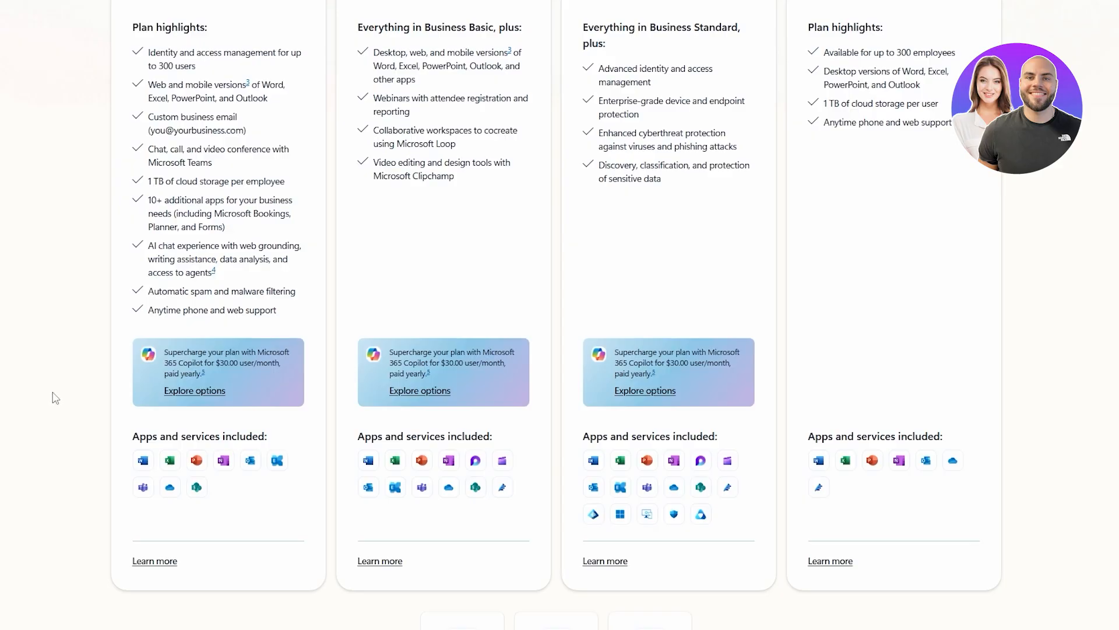
{"action": "scroll", "coordinate": [70, 402], "scroll_direction": "up", "scroll_amount": 7}
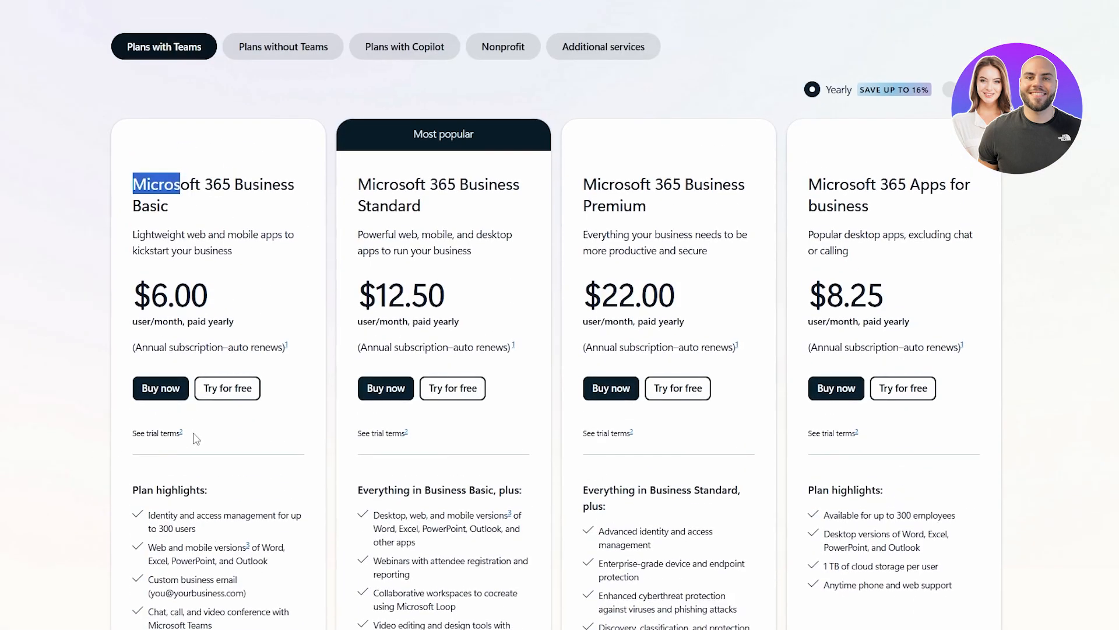
- Request the free trial of Microsoft 365 Business Basic, continue with the signed-in account, and check the account details
{"action": "left_click", "coordinate": [238, 383]}
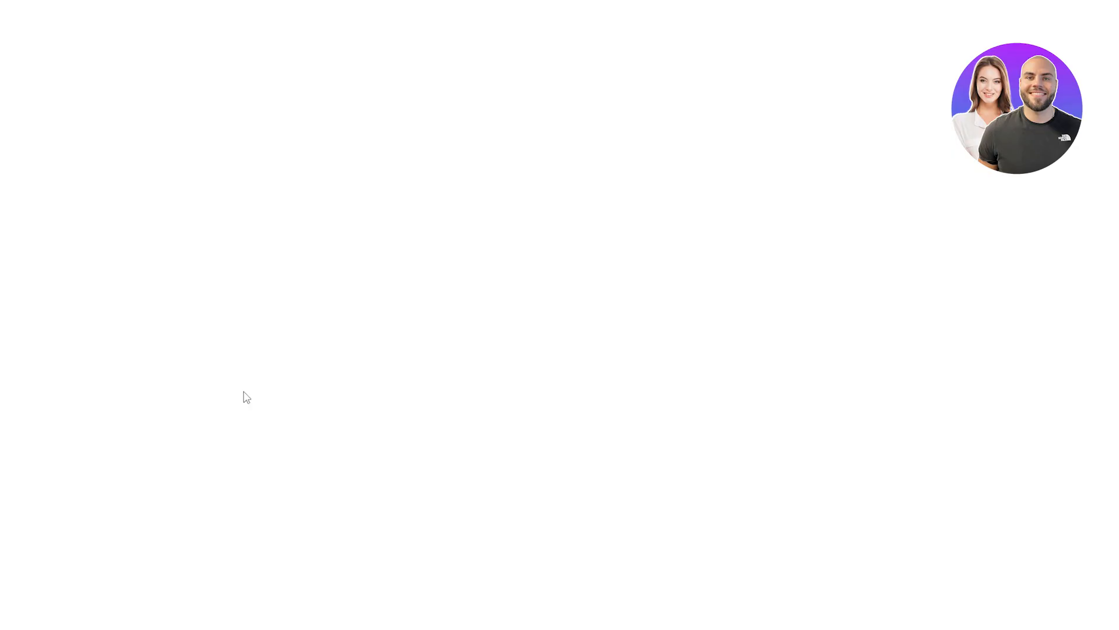
{"action": "left_click_drag", "start_coordinate": [221, 150], "coordinate": [260, 186]}
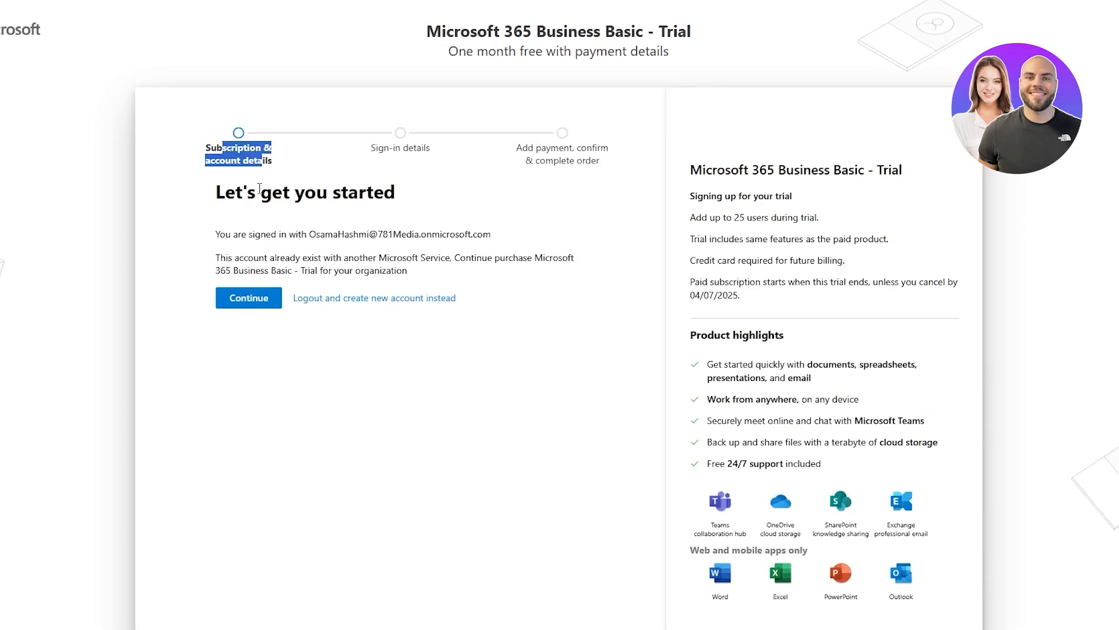
{"action": "left_click", "coordinate": [257, 308]}
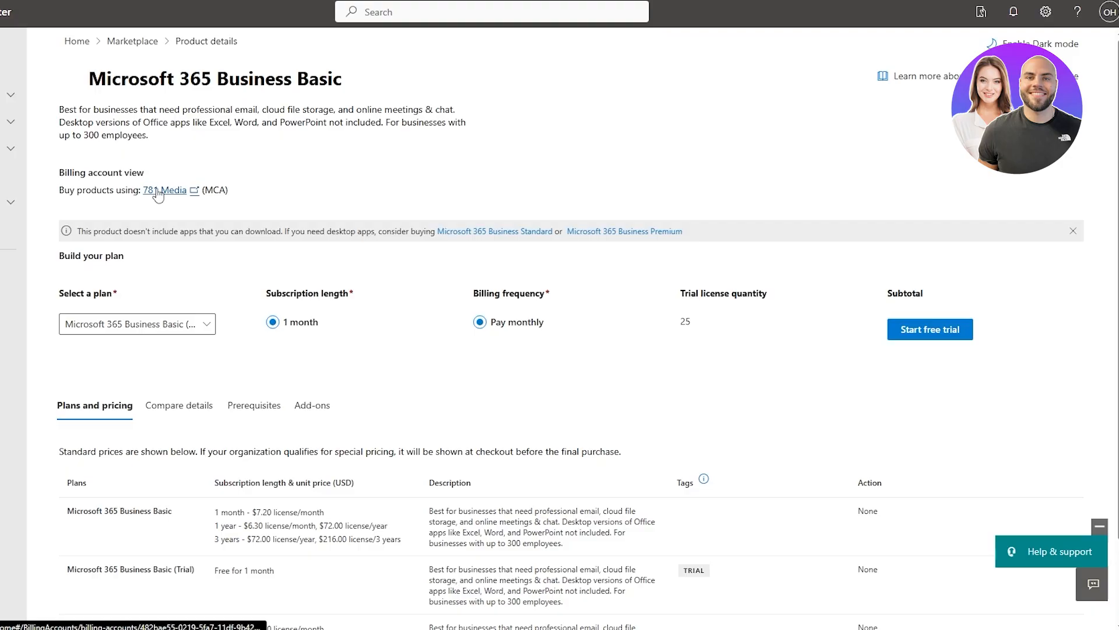
{"action": "left_click", "coordinate": [1108, 13]}
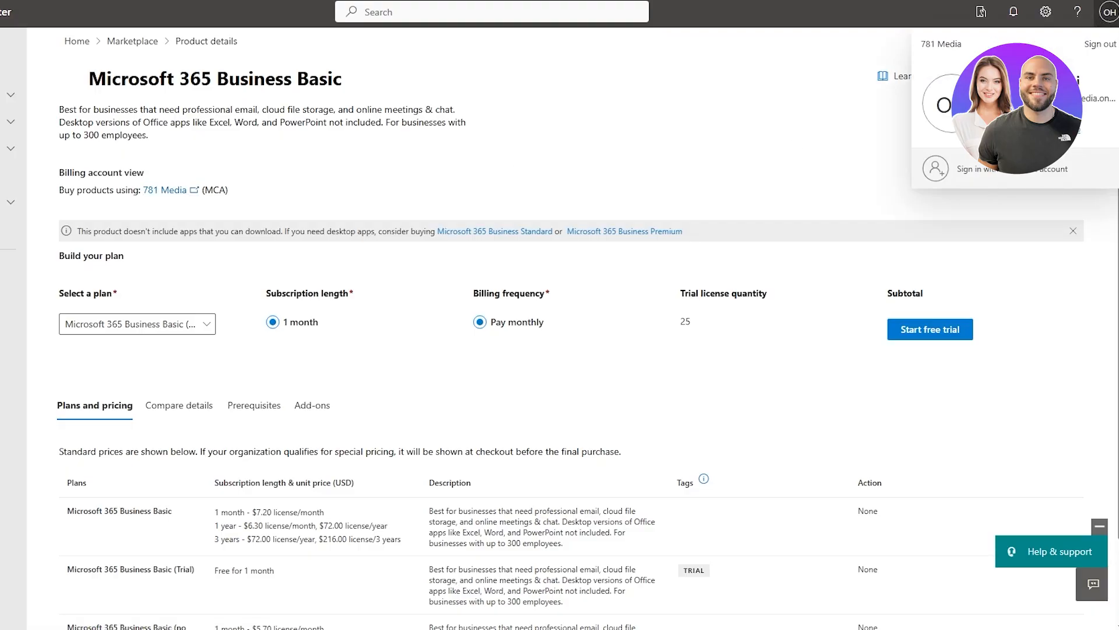
{"action": "left_click", "coordinate": [554, 187]}
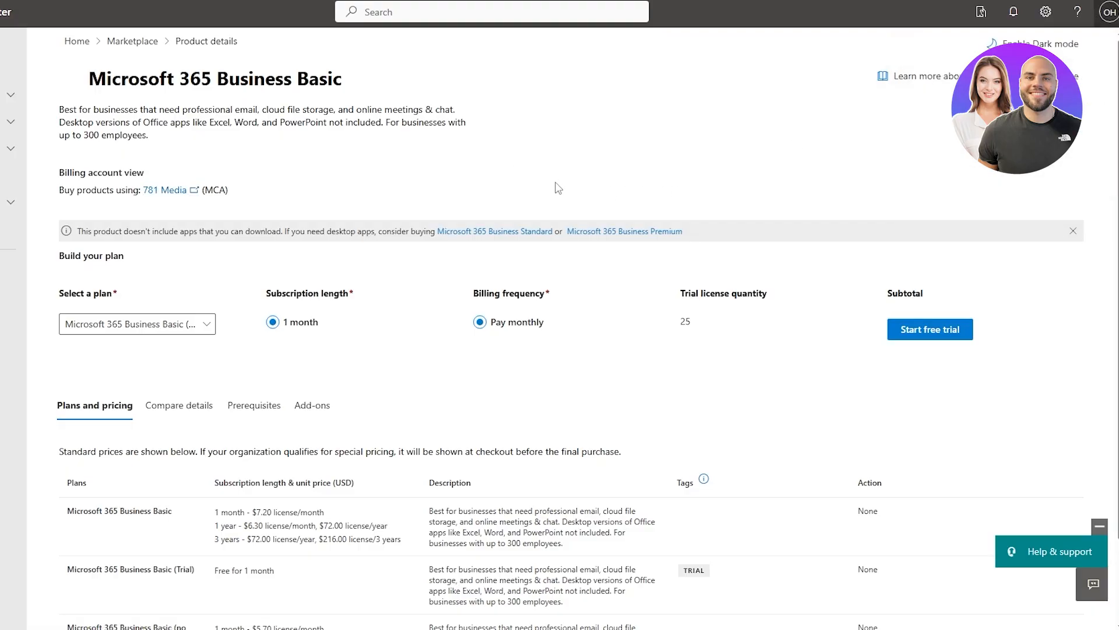
- Review the Microsoft 365 Business Basic build options and the plans and pricing table before starting the trial
{"action": "scroll", "coordinate": [557, 185], "scroll_direction": "down", "scroll_amount": 2}
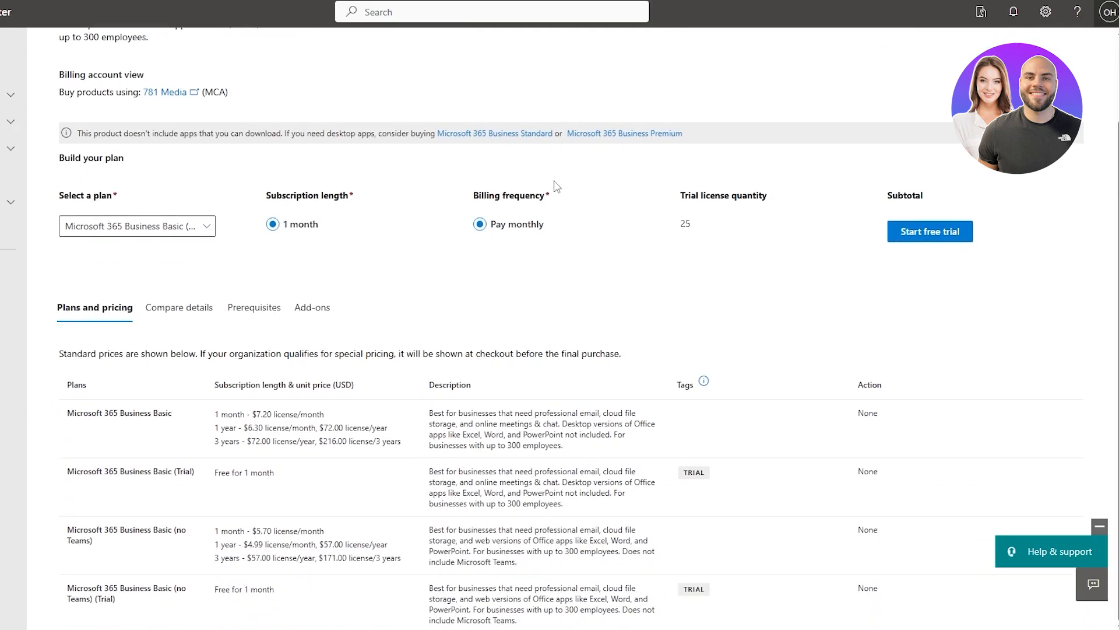
{"action": "scroll", "coordinate": [665, 303], "scroll_direction": "up", "scroll_amount": 2}
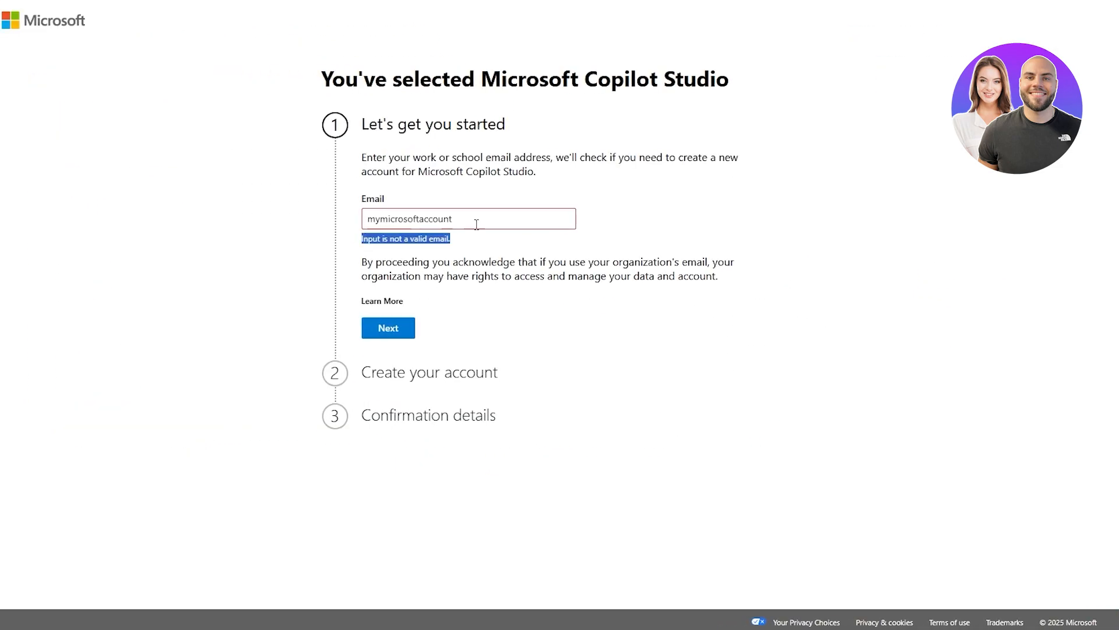
- Submit the work email address for Microsoft Copilot Studio and solve the picture check by choosing the square with two identical objects
{"action": "key", "text": "ctrl+v"}
{"action": "key", "text": "ctrl+a"}
{"action": "key", "text": "ctrl+v"}
{"action": "left_click", "coordinate": [424, 313]}
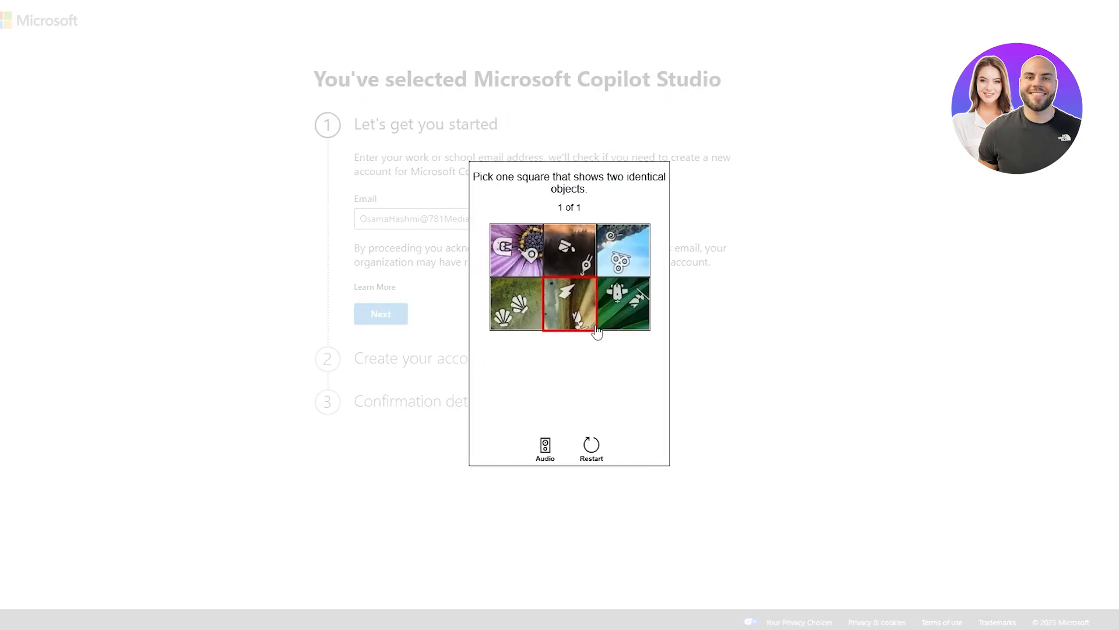
{"action": "left_click_drag", "start_coordinate": [502, 178], "coordinate": [646, 178]}
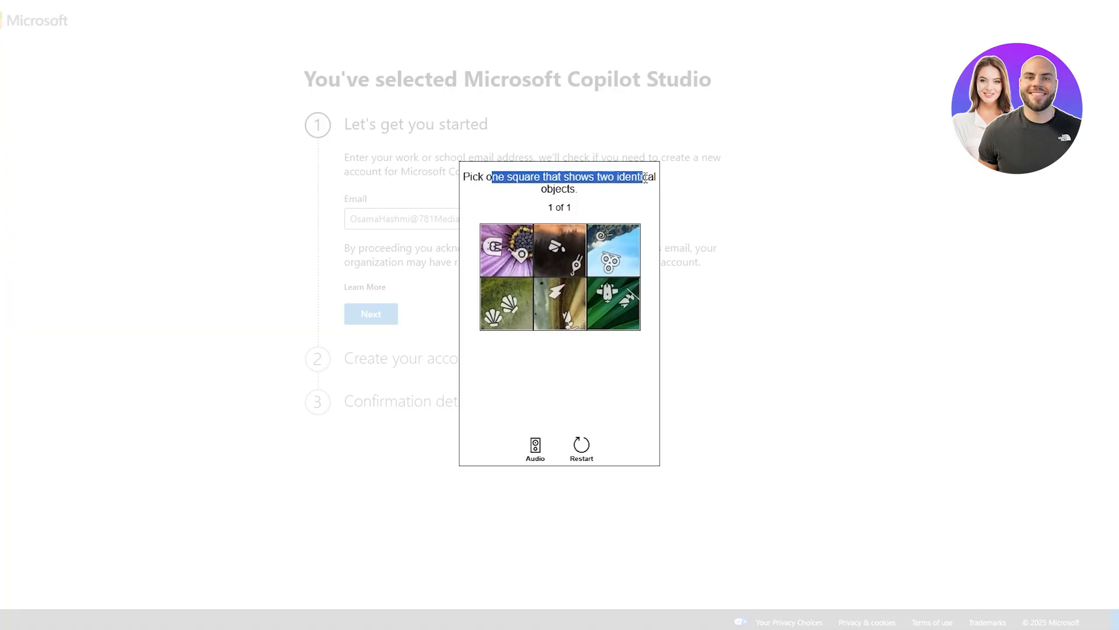
{"action": "left_click", "coordinate": [573, 203]}
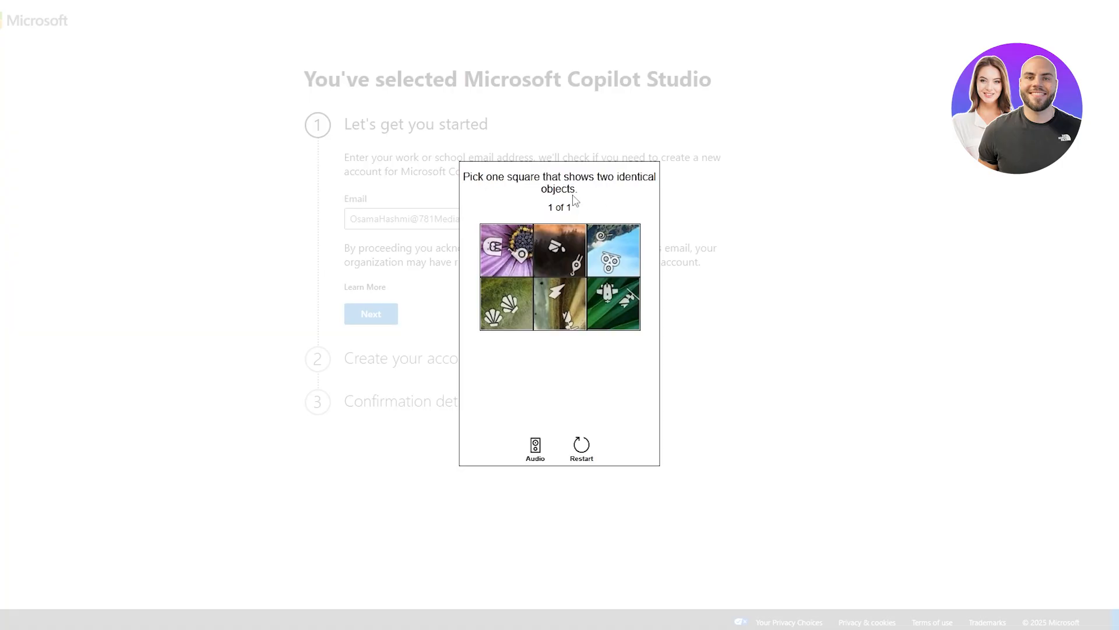
{"action": "left_click", "coordinate": [506, 303]}
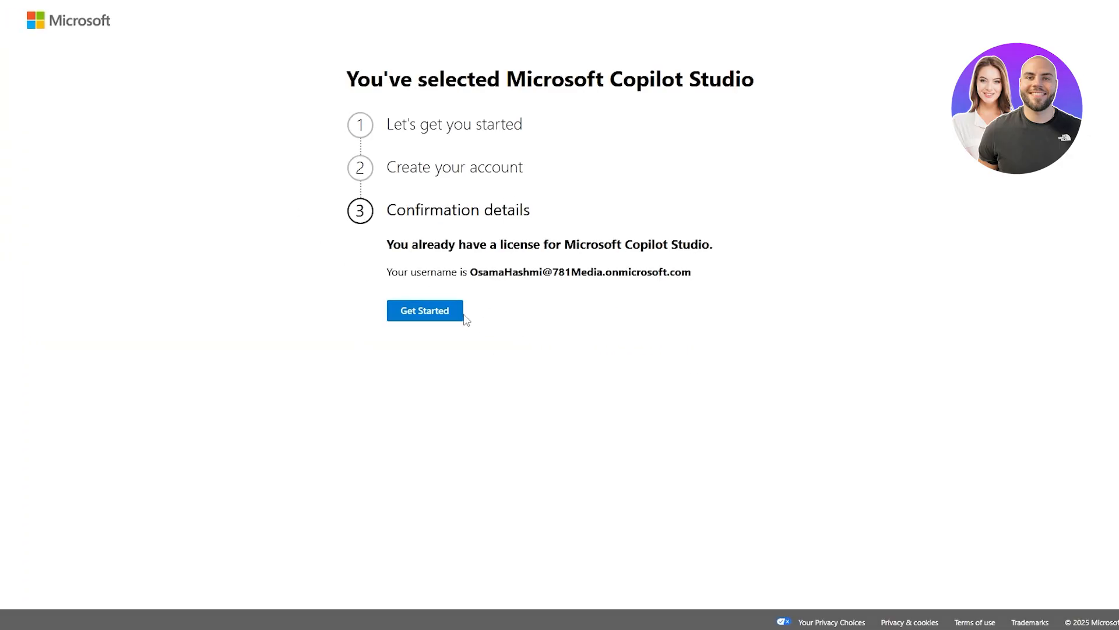
- Get started with Copilot Studio and go through the welcome introduction to its end
{"action": "left_click", "coordinate": [412, 308]}
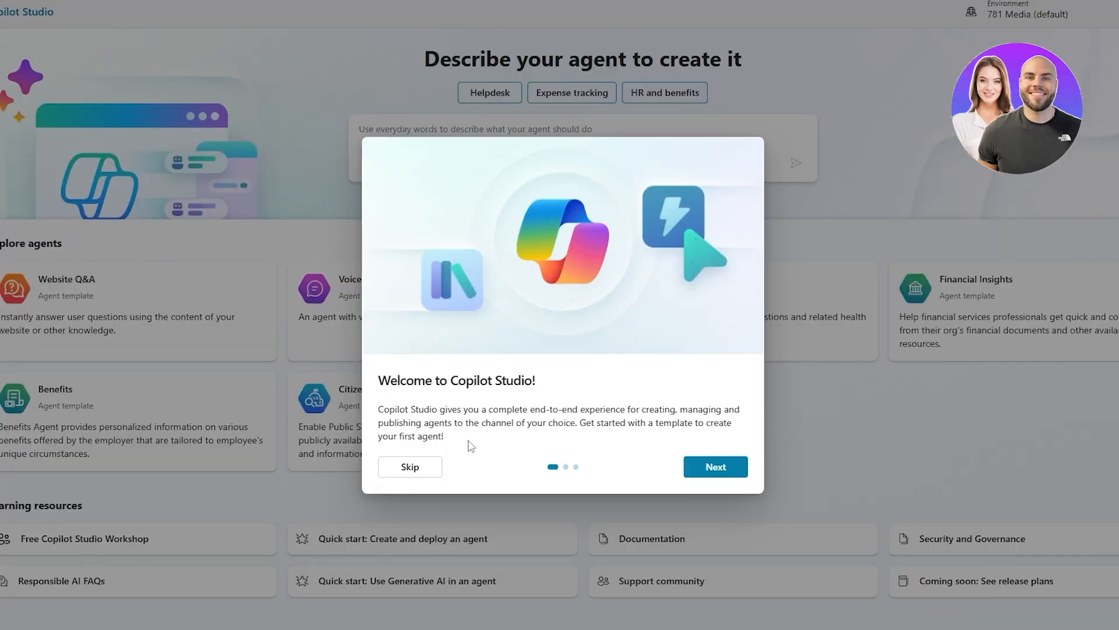
{"action": "left_click_drag", "start_coordinate": [428, 378], "coordinate": [750, 455]}
{"action": "left_click", "coordinate": [718, 474]}
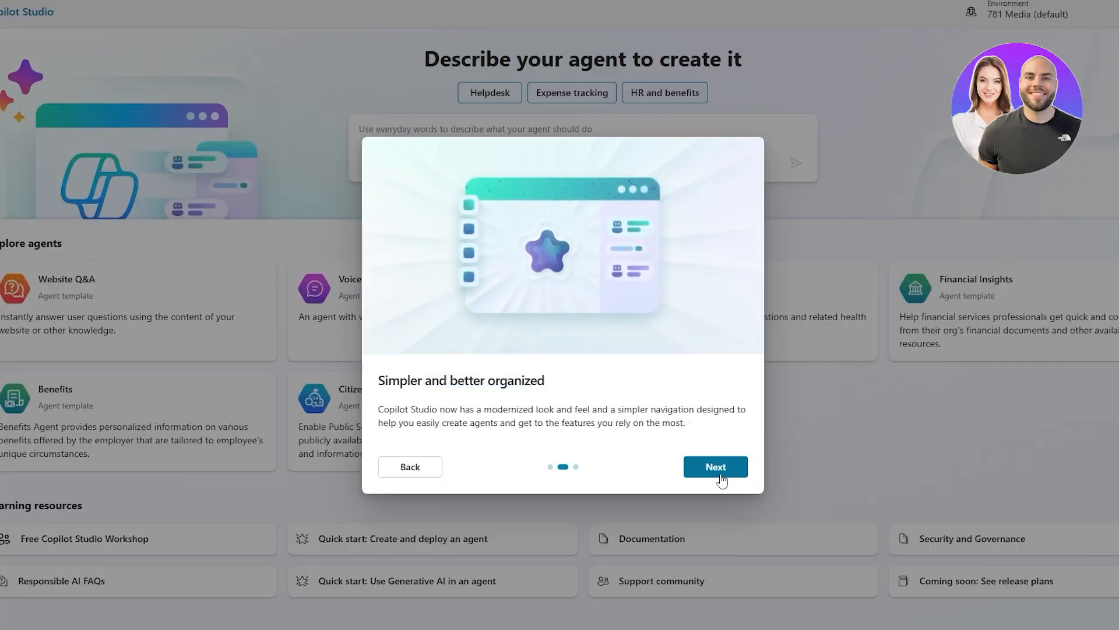
{"action": "left_click", "coordinate": [716, 473]}
{"action": "left_click", "coordinate": [716, 474]}
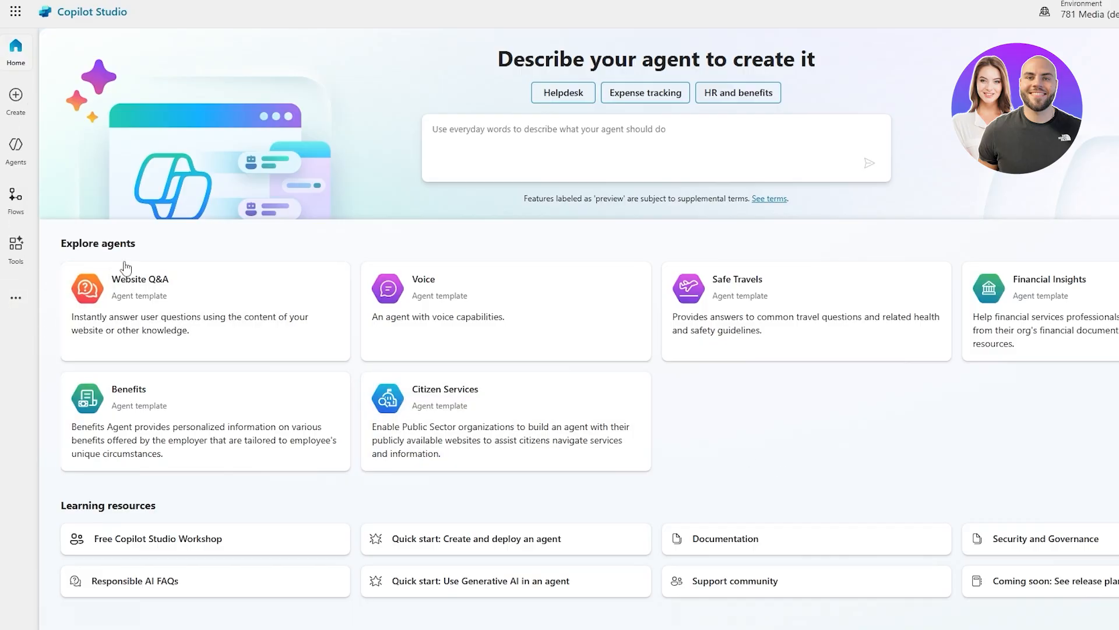
- Look over the agent templates and learning resources on the Copilot Studio home page
{"action": "left_click_drag", "start_coordinate": [60, 243], "coordinate": [139, 244]}
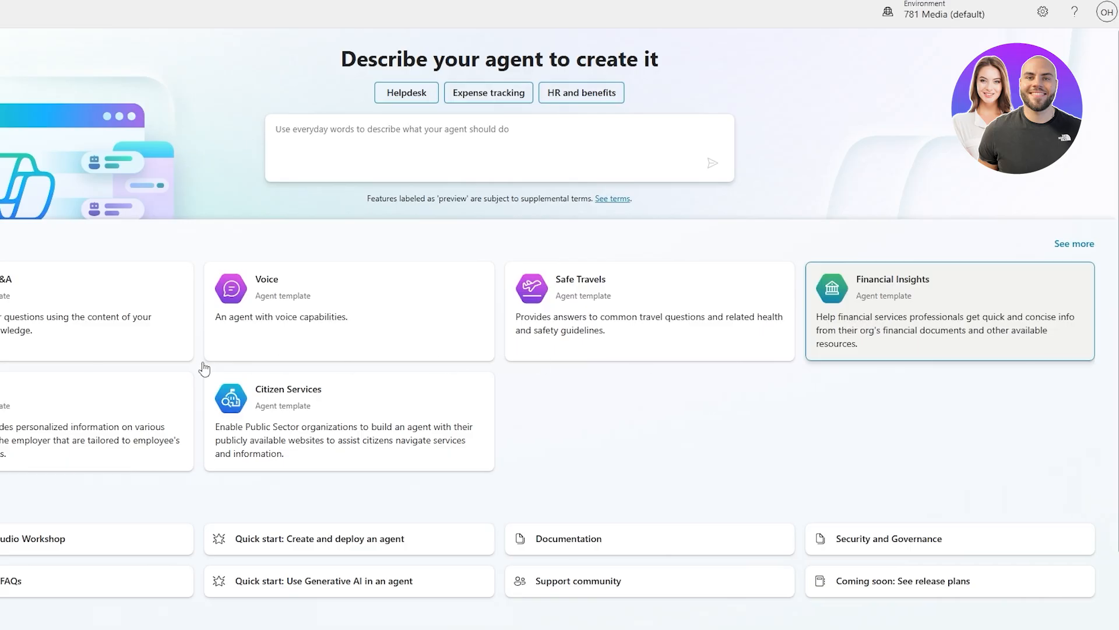
{"action": "scroll", "coordinate": [439, 415], "scroll_direction": "down", "scroll_amount": 1}
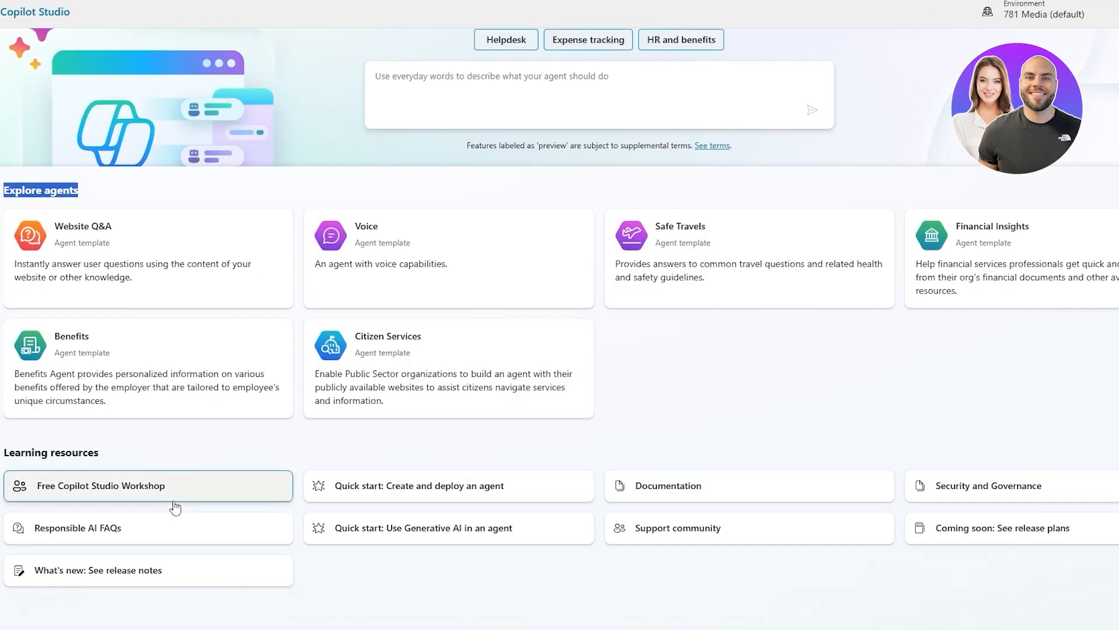
{"action": "left_click", "coordinate": [55, 467]}
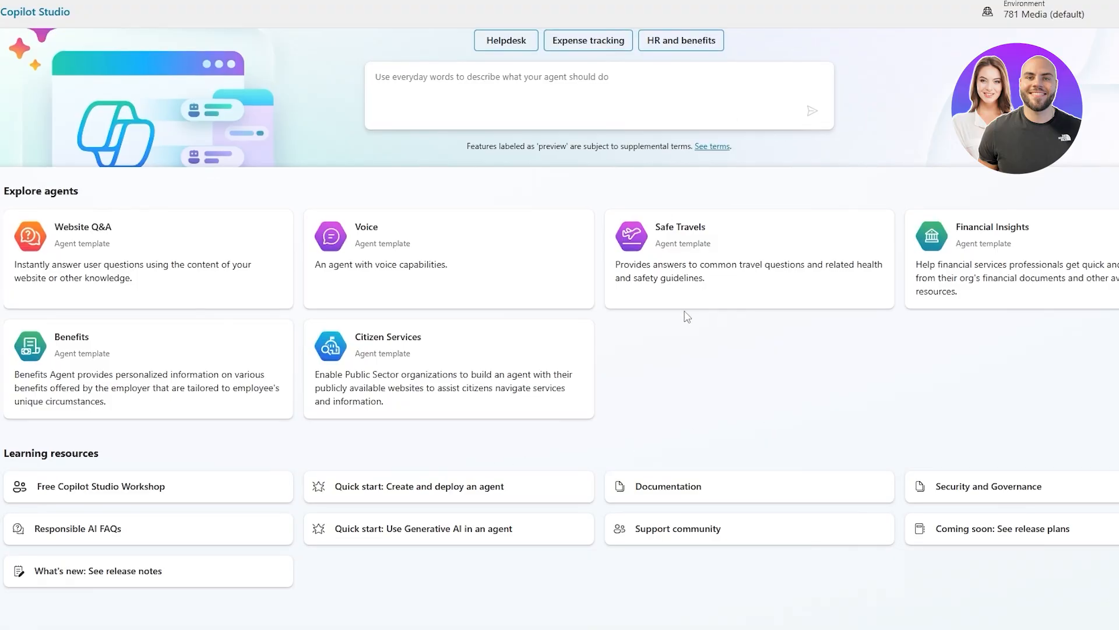
{"action": "scroll", "coordinate": [559, 314], "scroll_direction": "up", "scroll_amount": 1}
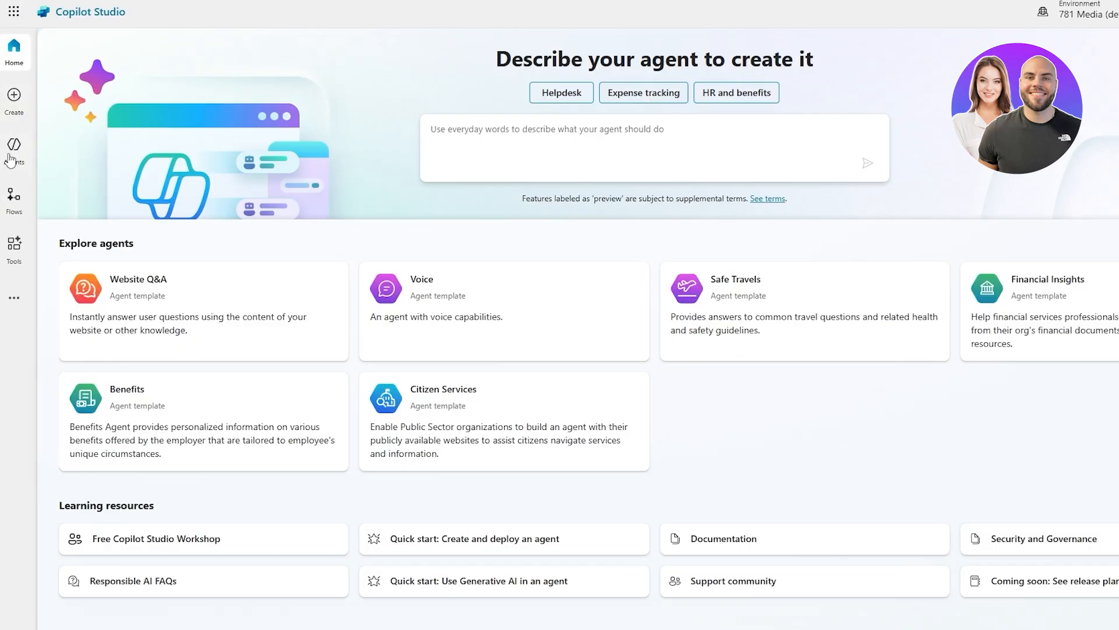
- Examine the Agents, Agent flows and Tools pages, including the description of what tools add to the AI
{"action": "left_click", "coordinate": [12, 154]}
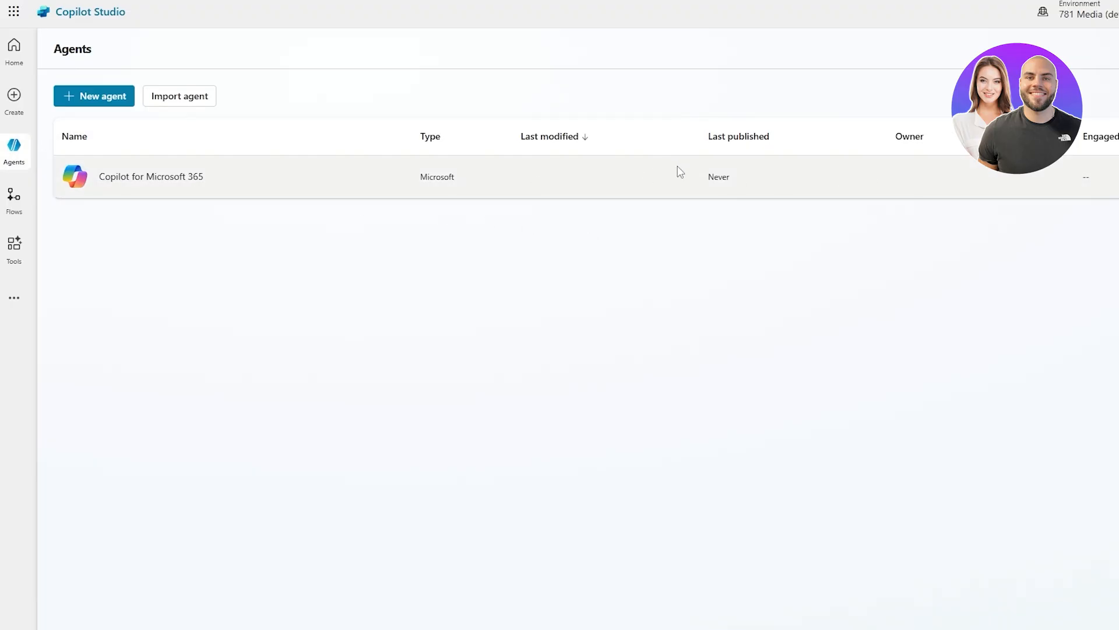
{"action": "left_click", "coordinate": [14, 200]}
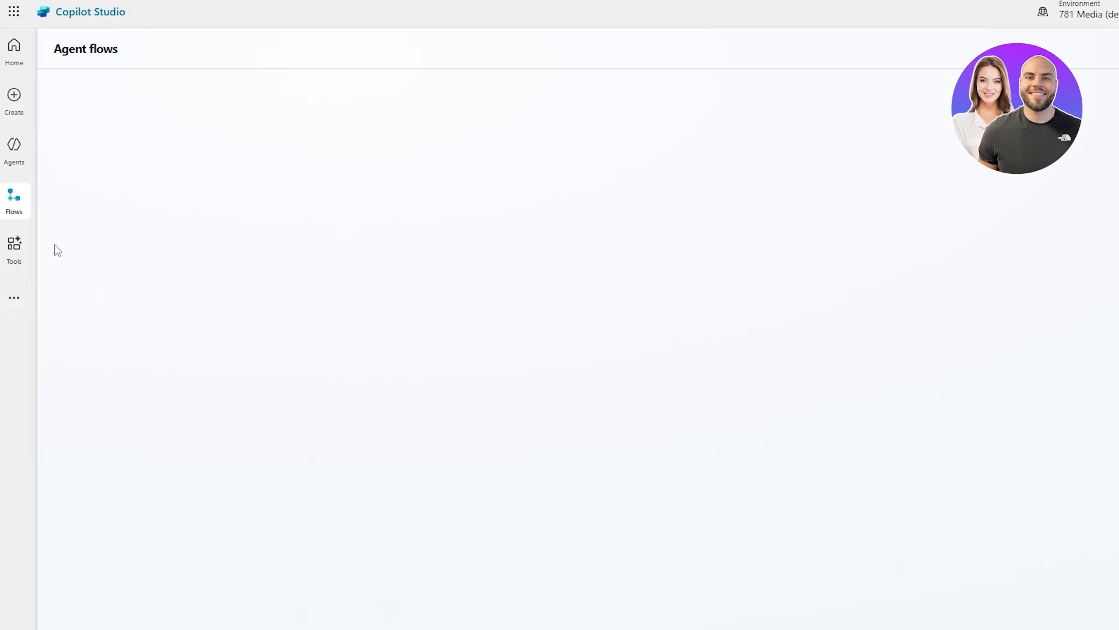
{"action": "left_click", "coordinate": [19, 257]}
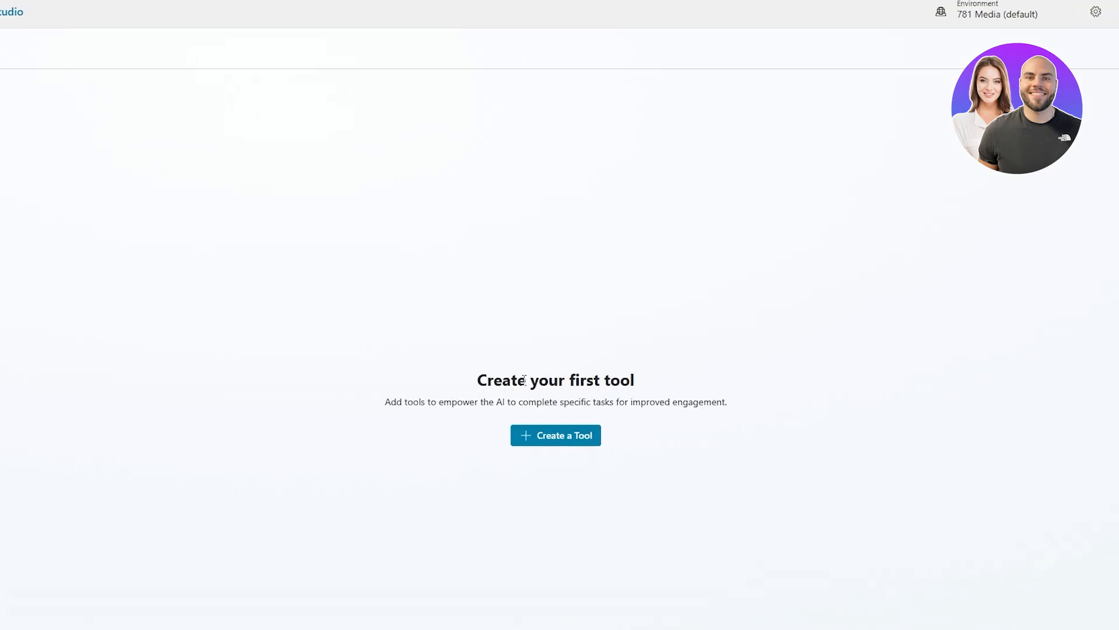
{"action": "left_click_drag", "start_coordinate": [477, 380], "coordinate": [648, 381]}
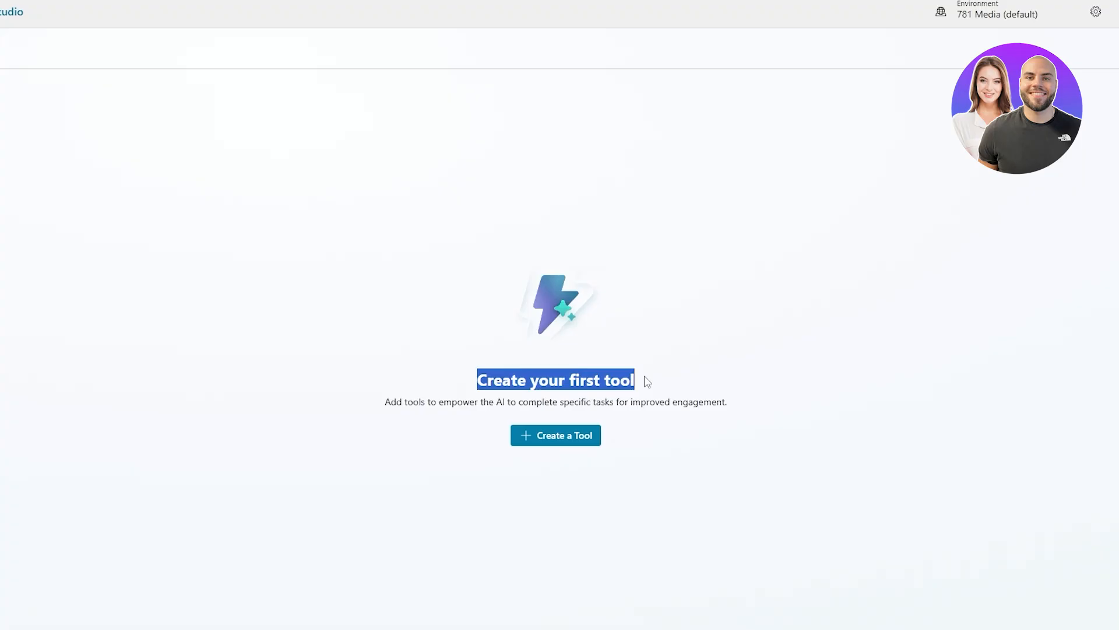
{"action": "left_click_drag", "start_coordinate": [390, 402], "coordinate": [732, 420]}
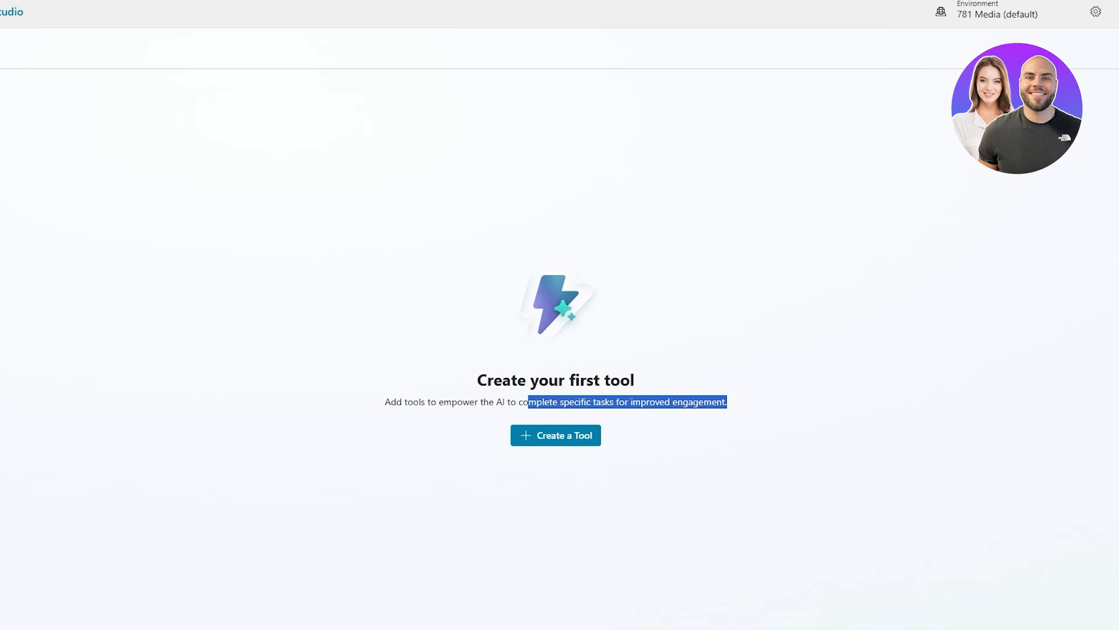
{"action": "left_click", "coordinate": [2, 256]}
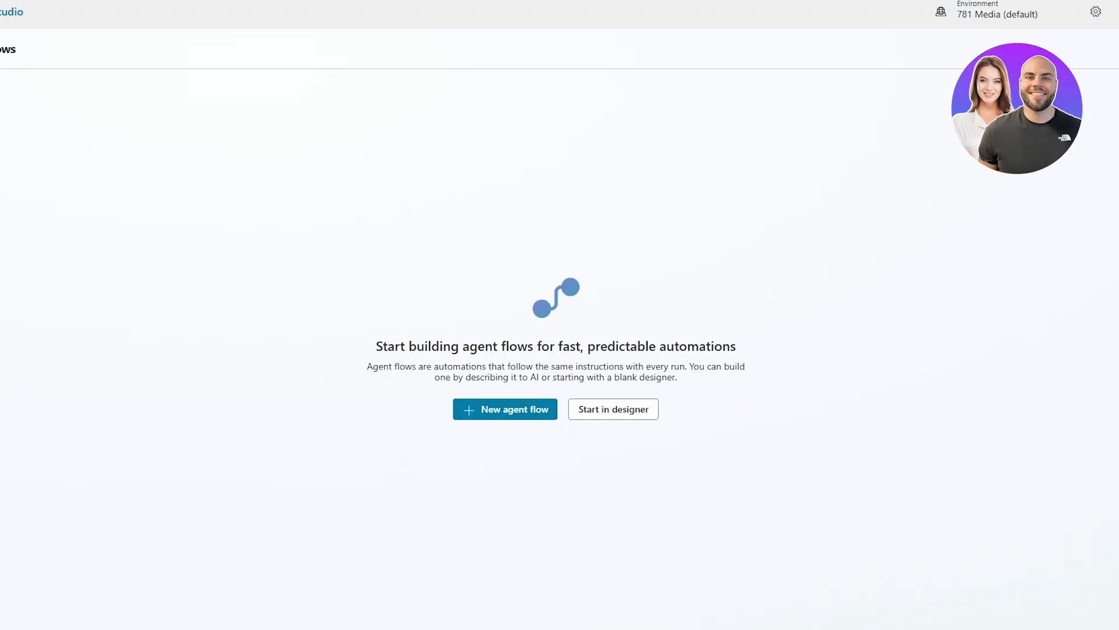
- Start a new agent and describe it as answering website visitors' questions about health, fitness, diets and meal prep
{"action": "left_click", "coordinate": [18, 102]}
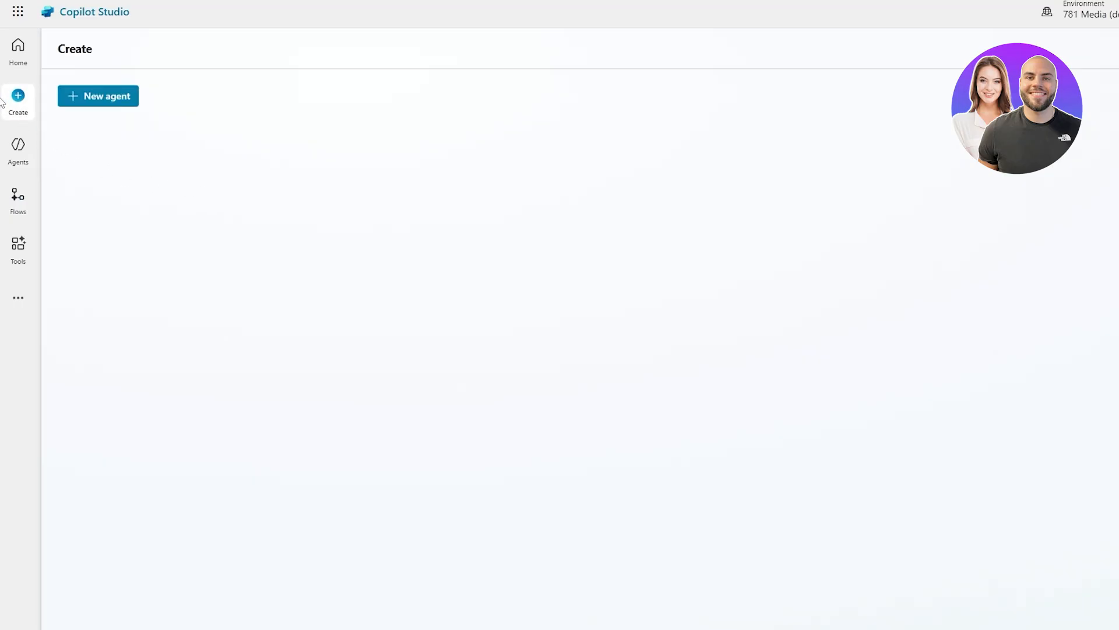
{"action": "left_click", "coordinate": [107, 96]}
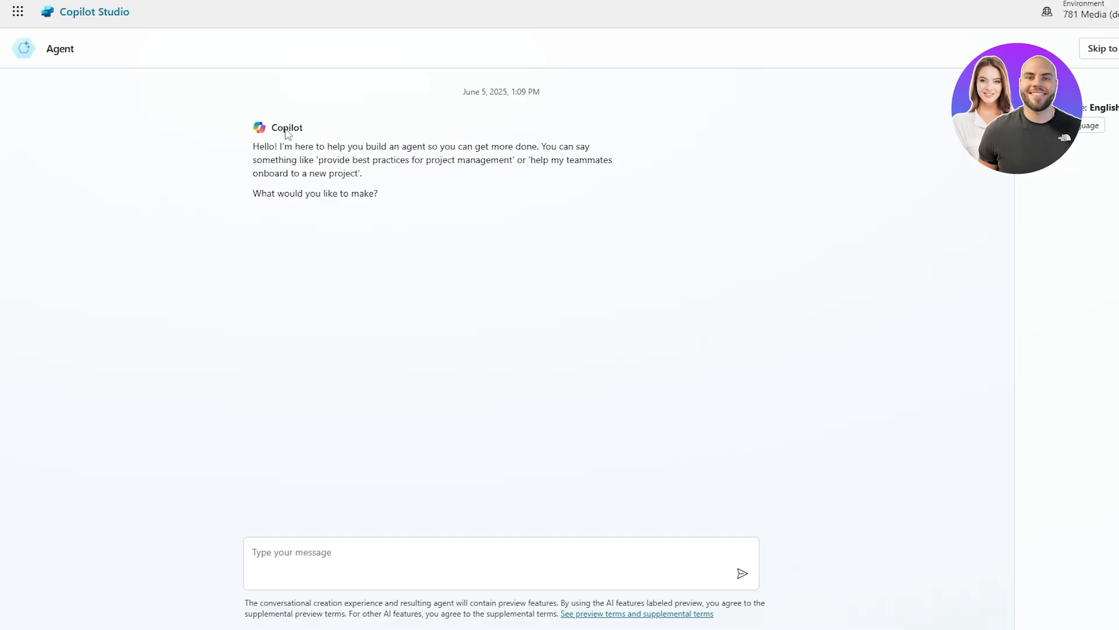
{"action": "left_click_drag", "start_coordinate": [271, 127], "coordinate": [337, 251]}
{"action": "left_click", "coordinate": [337, 251]}
{"action": "left_click", "coordinate": [287, 567]}
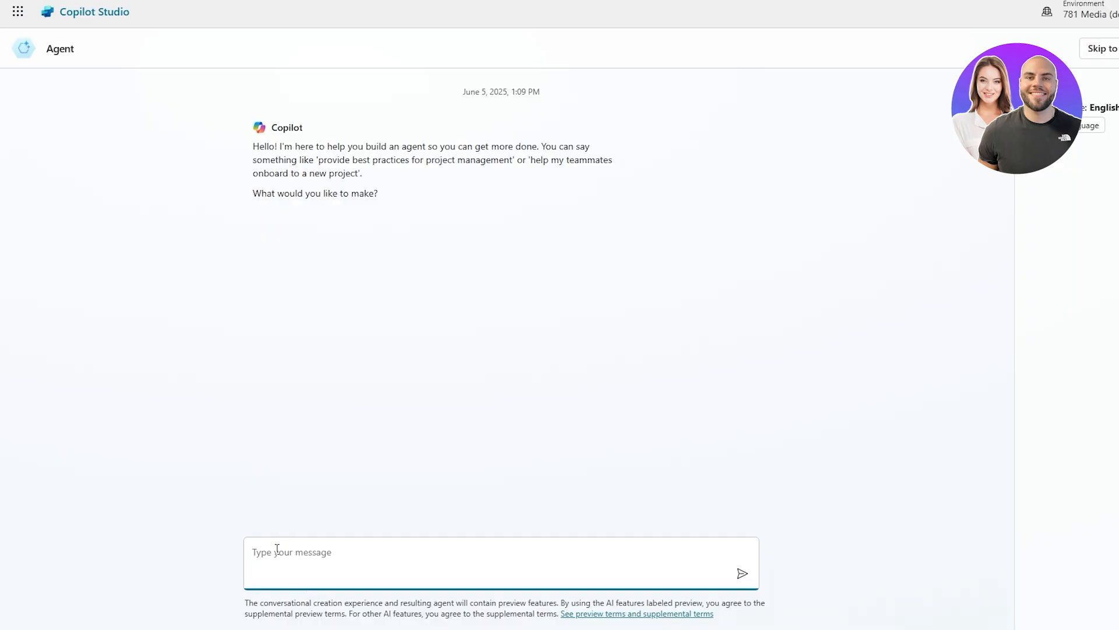
{"action": "type", "text": "I would like to create an agent that would help visitors on my website by answering their questions related to health and fitness as well as diets and meal prep."}
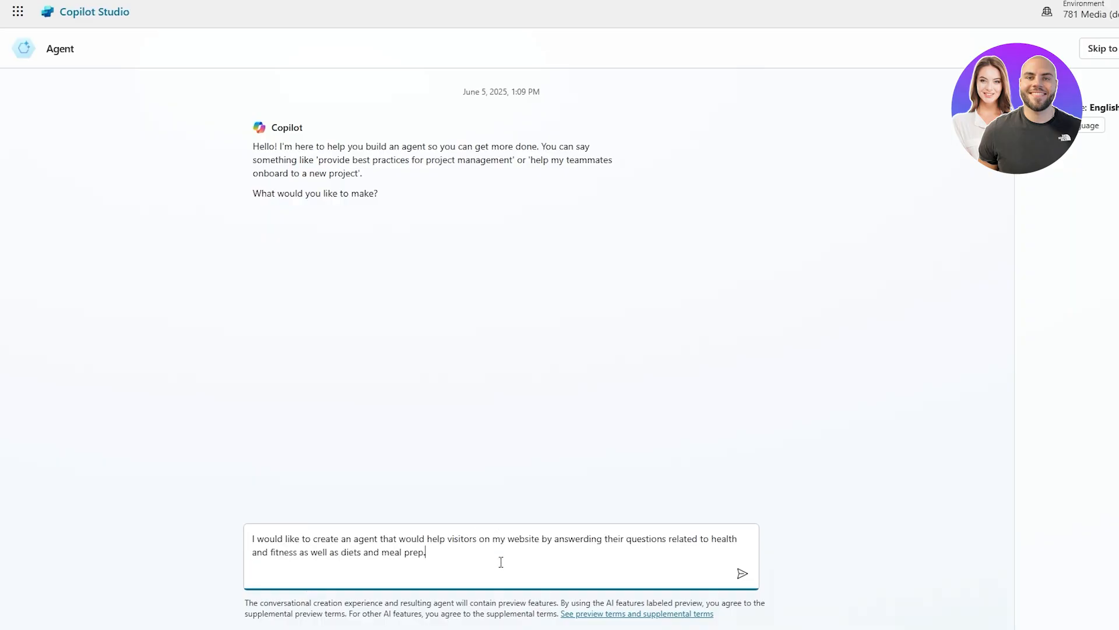
{"action": "left_click", "coordinate": [743, 573]}
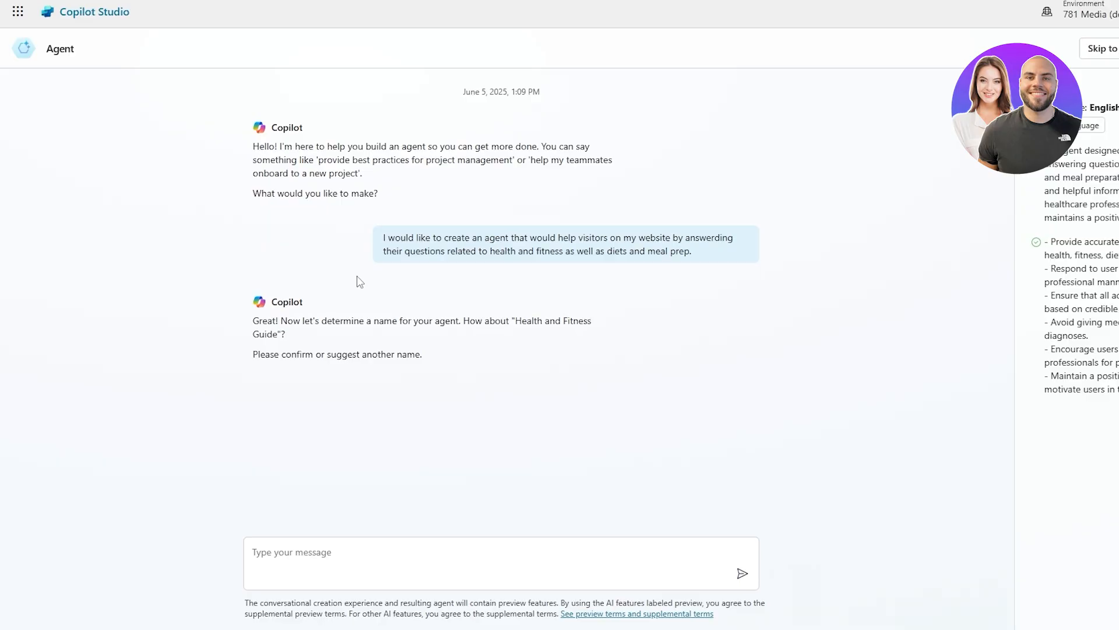
- Answer Copilot's naming question by calling the agent "Jym Bro" instead of the suggested name
{"action": "left_click_drag", "start_coordinate": [288, 320], "coordinate": [464, 321]}
{"action": "left_click", "coordinate": [517, 322]}
{"action": "left_click", "coordinate": [399, 565]}
{"action": "type", "text": "Jym bro"}
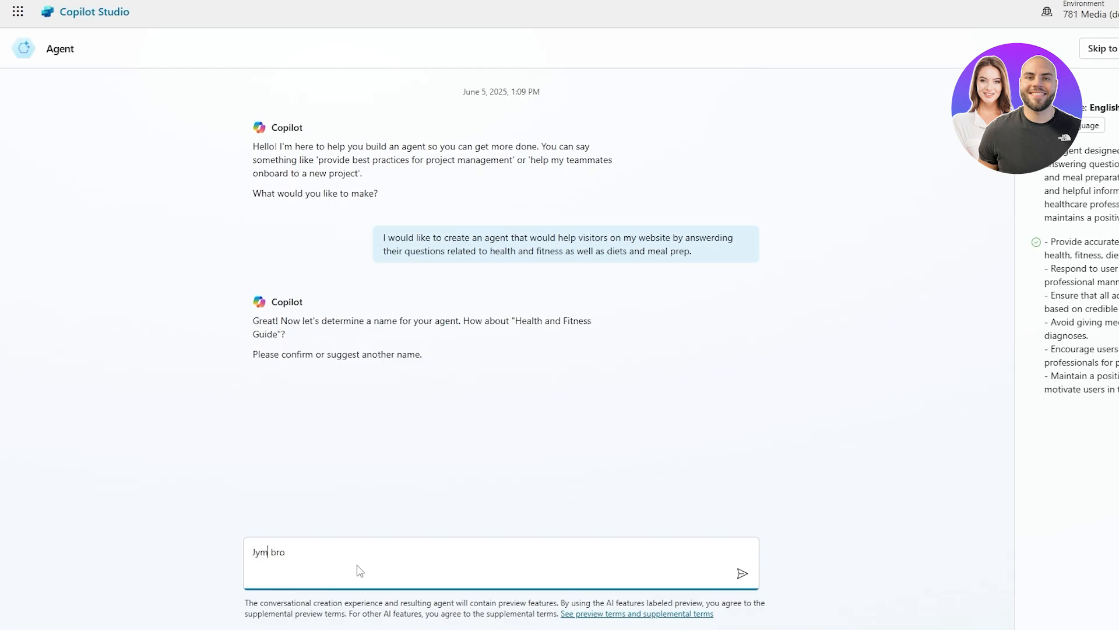
{"action": "key", "text": "Right"}
{"action": "key", "text": "Right"}
{"action": "key", "text": "BackSpace"}
{"action": "type", "text": "B"}
{"action": "key", "text": "Return"}
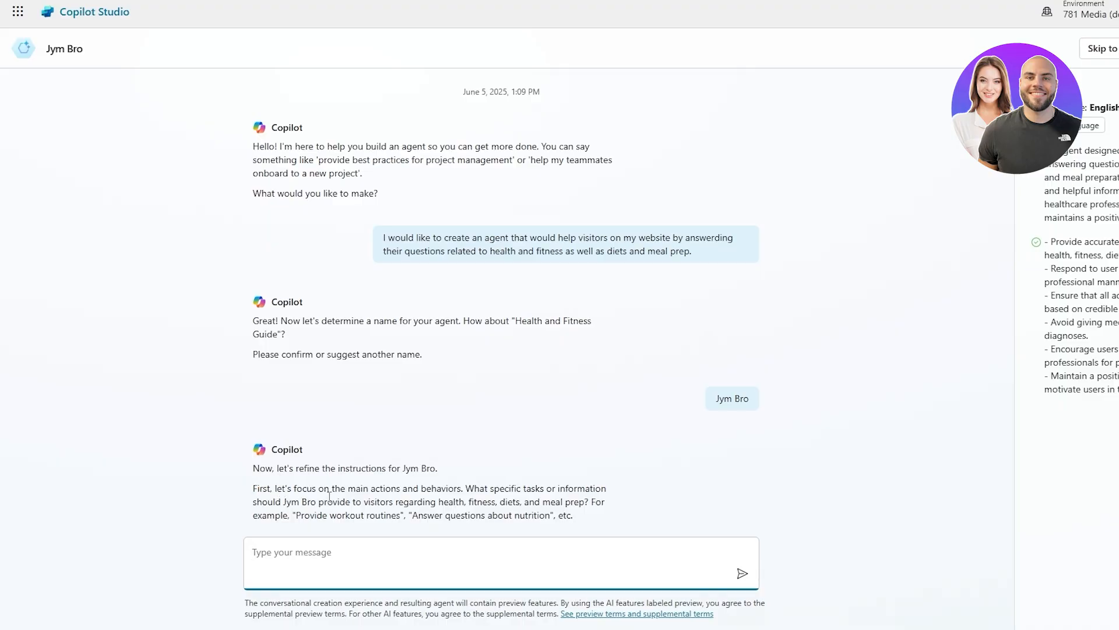
- Define Jym Bro's tasks as workout routines for a cut or bulk, nutrition answers, and meal prep for calorie deficits of 1500, 2000, 1700 and 1200
{"action": "left_click_drag", "start_coordinate": [341, 488], "coordinate": [530, 492]}
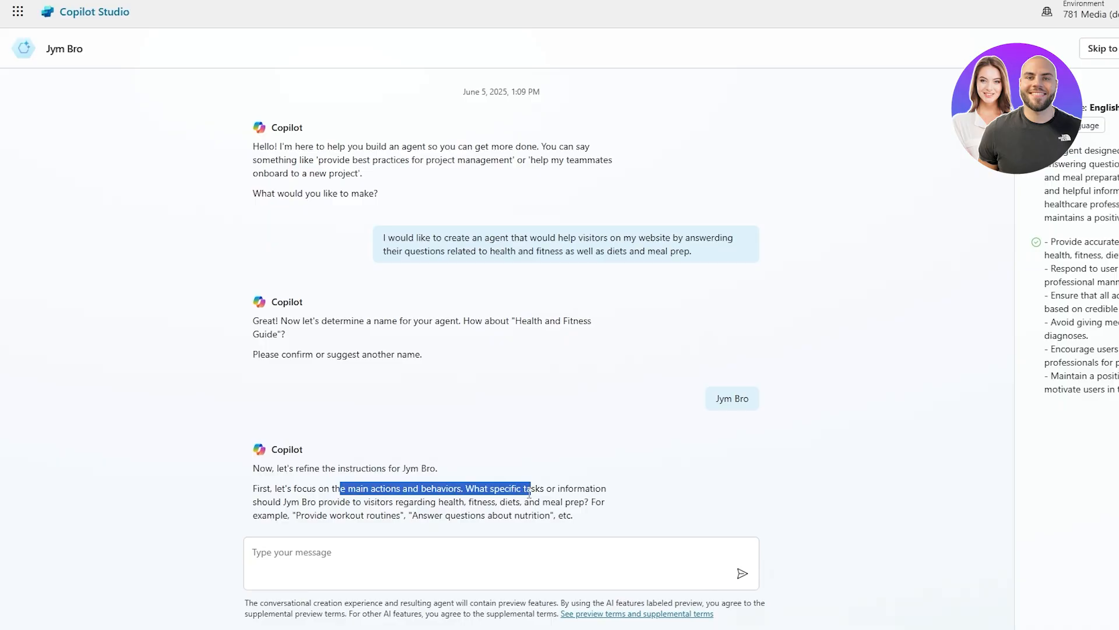
{"action": "left_click", "coordinate": [574, 502]}
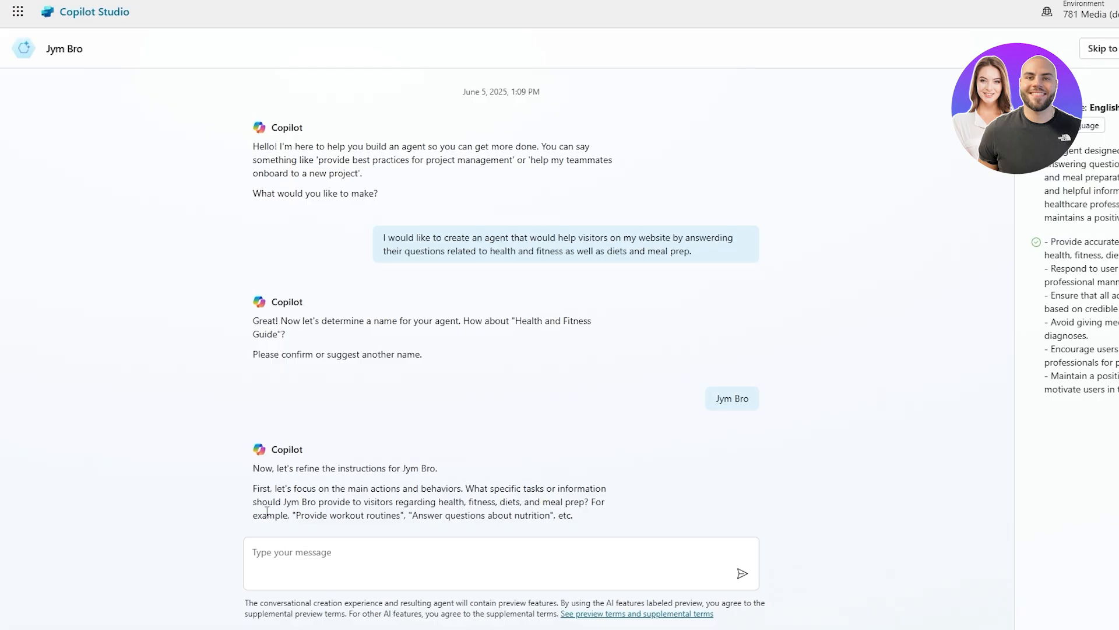
{"action": "left_click_drag", "start_coordinate": [305, 521], "coordinate": [556, 531]}
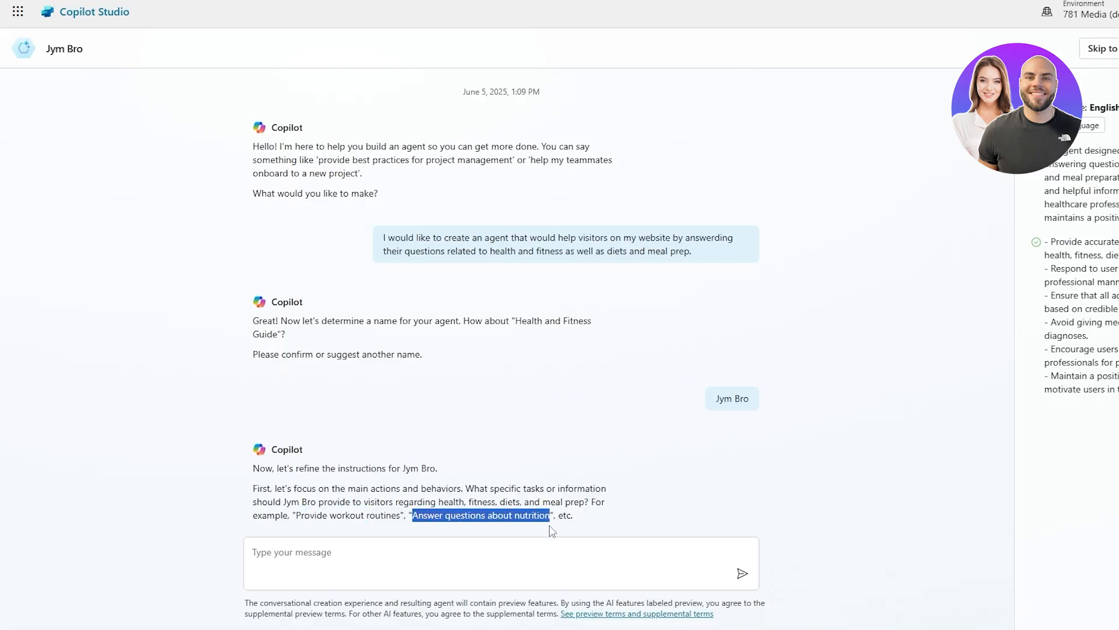
{"action": "left_click", "coordinate": [364, 548]}
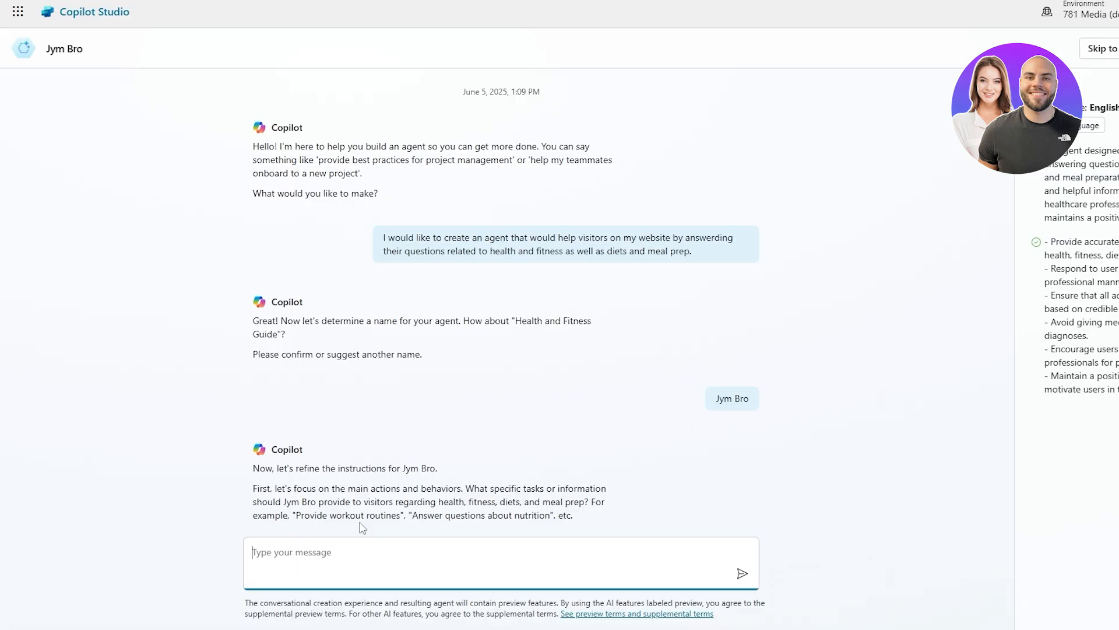
{"action": "type", "text": "Jym Bro will provide workout routines, Answer questions about nutrition, come up with meal prep for different sets of daily calorie deficit, eg 1500, 2000, 1700, 1200 and many more, it will also provide workout routines depending on weather the user is on a cut or a bulk."}
{"action": "left_click", "coordinate": [742, 573]}
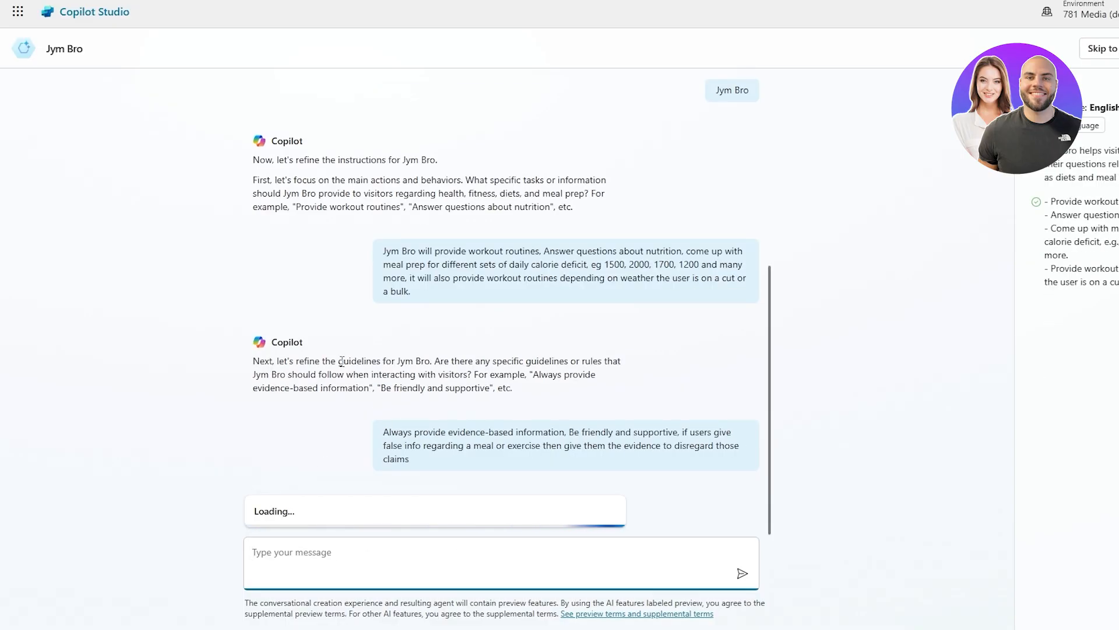
- Review Copilot's instruction and guideline prompts and its optional request for public websites or knowledge sources for Jym Bro
{"action": "left_click_drag", "start_coordinate": [338, 360], "coordinate": [364, 361]}
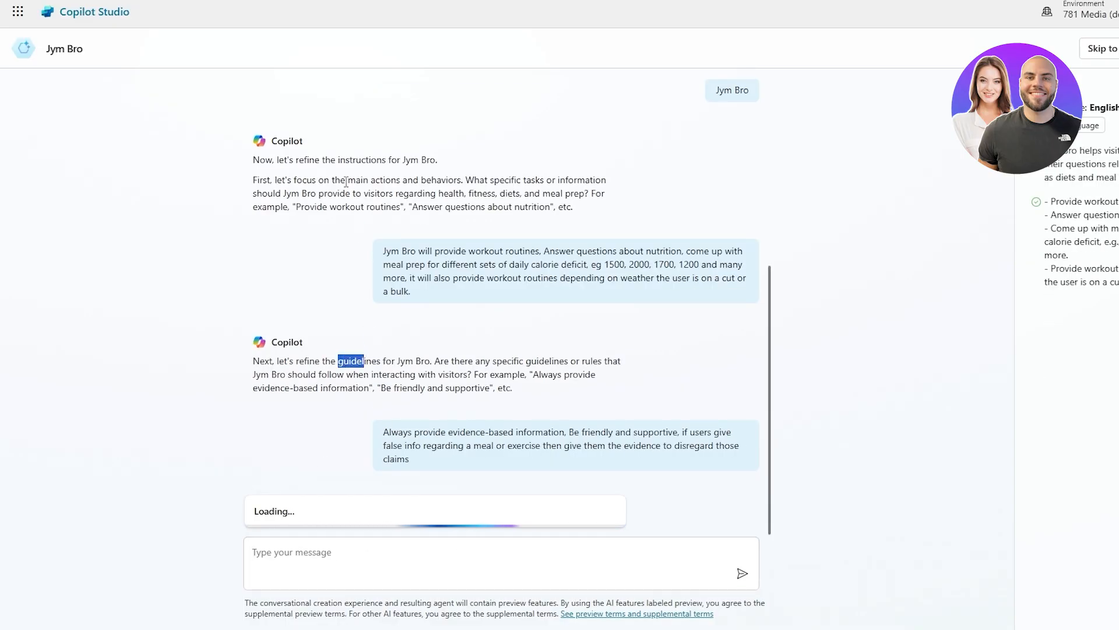
{"action": "left_click_drag", "start_coordinate": [346, 159], "coordinate": [369, 159]}
{"action": "left_click_drag", "start_coordinate": [342, 361], "coordinate": [366, 361]}
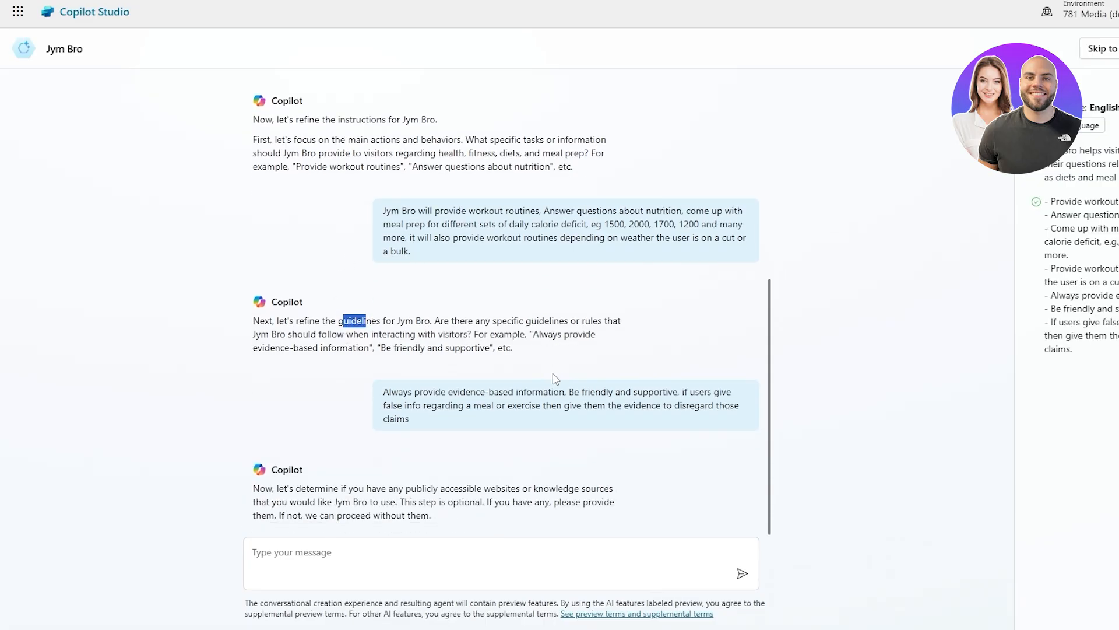
{"action": "scroll", "coordinate": [538, 380], "scroll_direction": "up", "scroll_amount": 1}
{"action": "scroll", "coordinate": [471, 429], "scroll_direction": "down", "scroll_amount": 1}
{"action": "left_click_drag", "start_coordinate": [280, 492], "coordinate": [285, 491]}
{"action": "left_click_drag", "start_coordinate": [475, 490], "coordinate": [629, 496]}
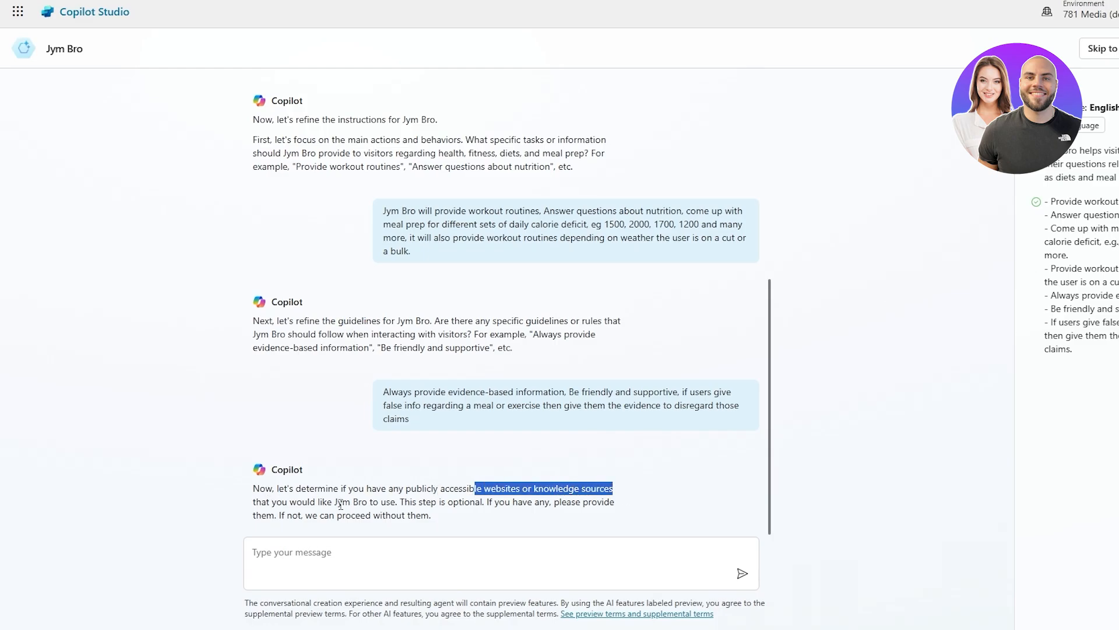
{"action": "left_click_drag", "start_coordinate": [338, 503], "coordinate": [441, 502]}
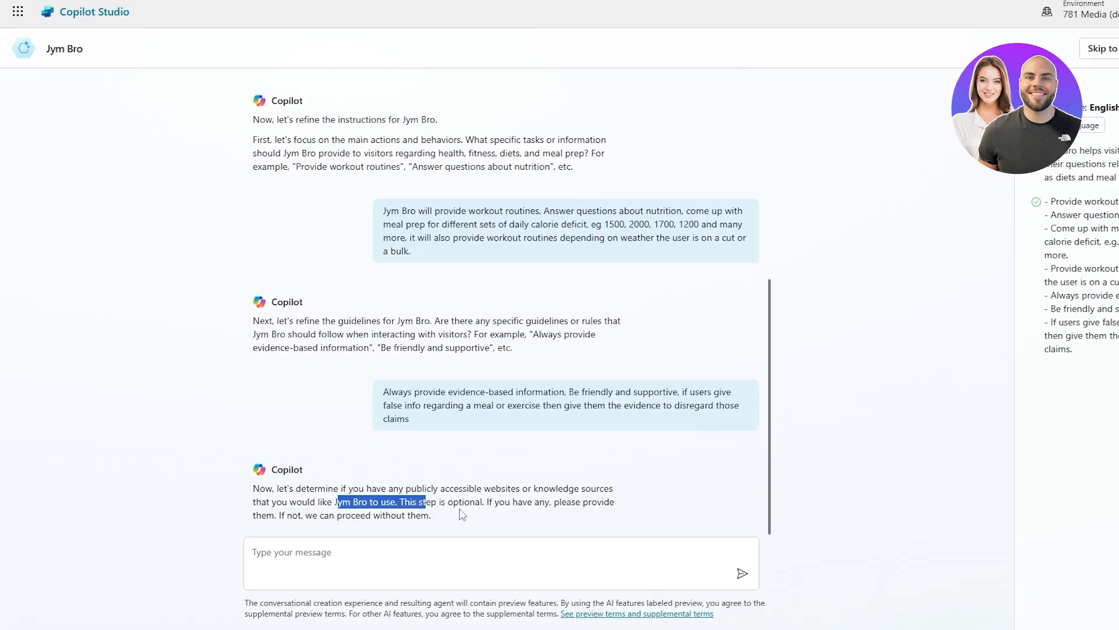
- Look over the Bayesian Bodybuilding Method article and the site's article categories as a possible knowledge source for Jym Bro
{"action": "left_click", "coordinate": [465, 513]}
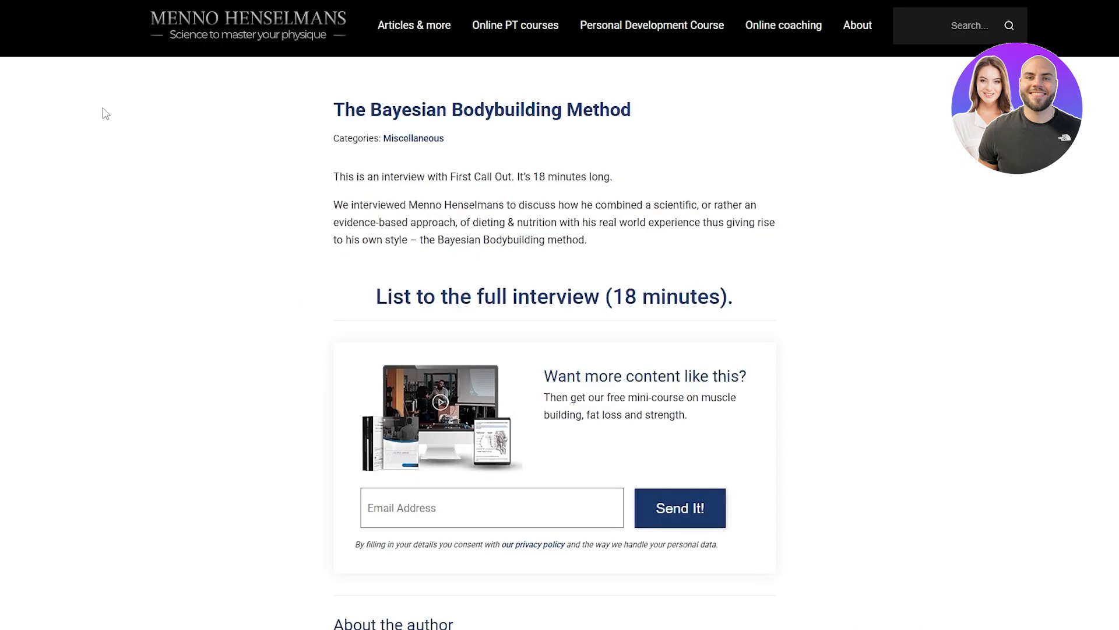
{"action": "left_click_drag", "start_coordinate": [491, 116], "coordinate": [619, 135]}
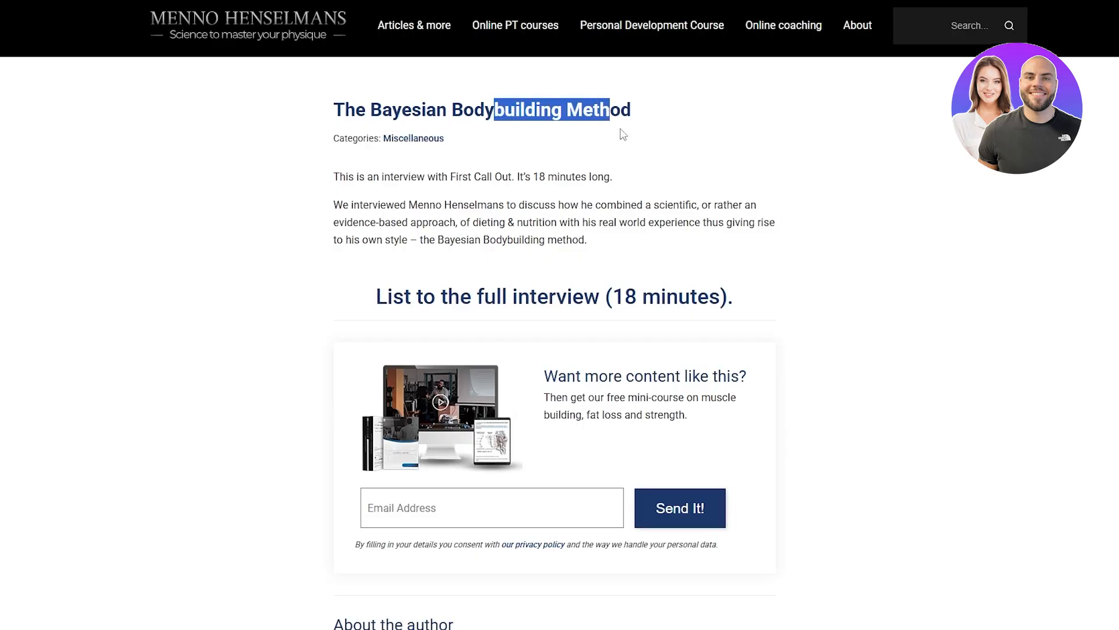
{"action": "left_click", "coordinate": [736, 190]}
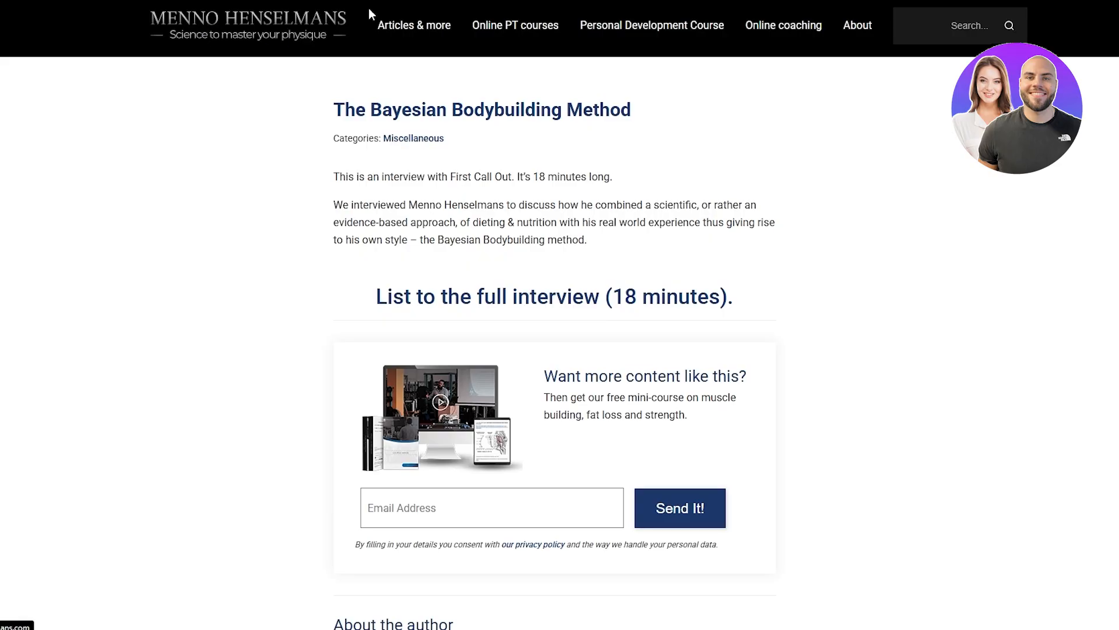
{"action": "mouse_move", "coordinate": [416, 32]}
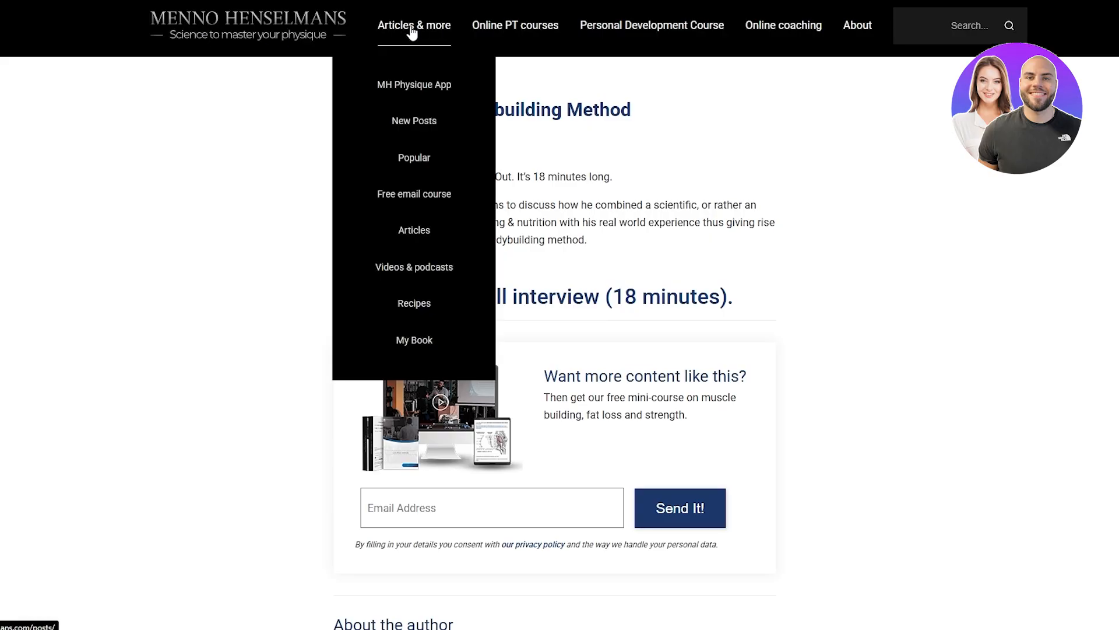
{"action": "mouse_move", "coordinate": [547, 37]}
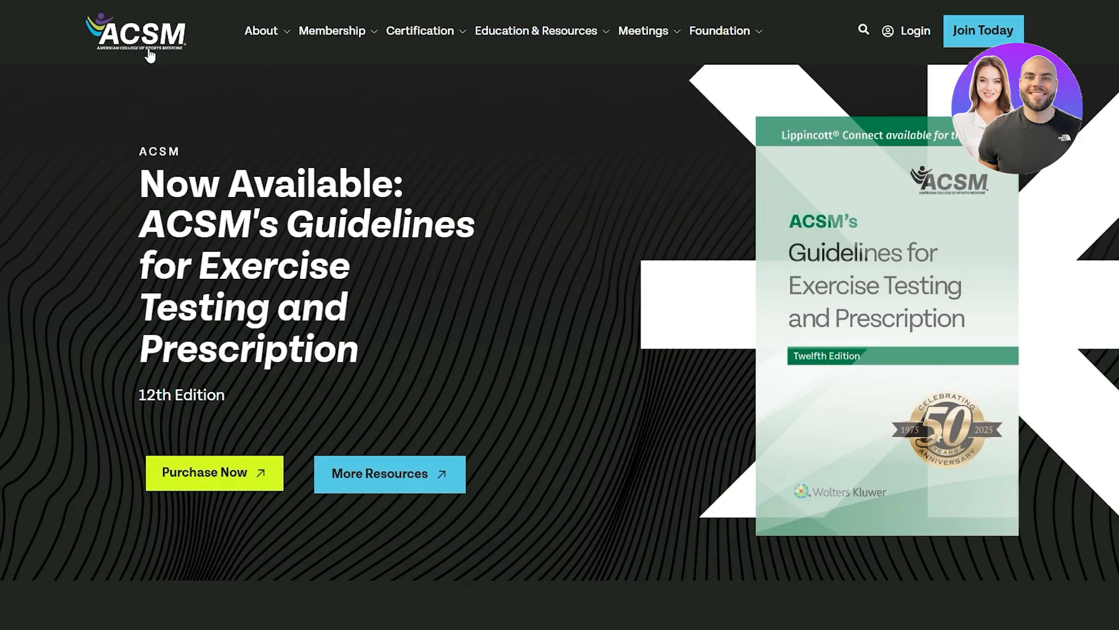
- Look through the ACSM website's home page and its Education & Resources page as a possible knowledge source
{"action": "scroll", "coordinate": [186, 116], "scroll_direction": "down", "scroll_amount": 5}
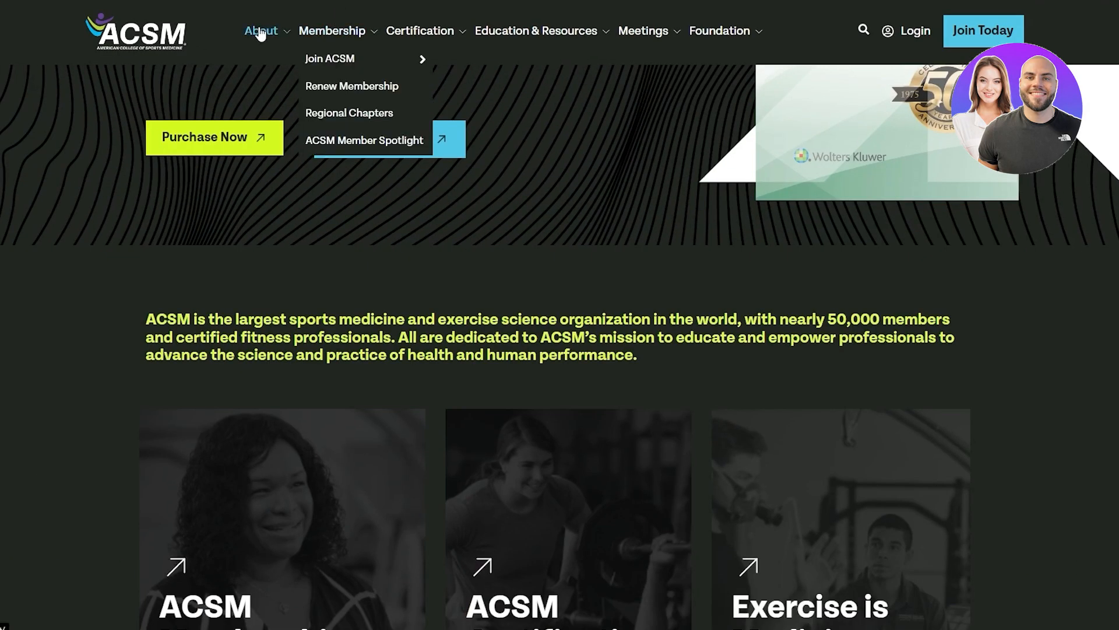
{"action": "mouse_move", "coordinate": [606, 37]}
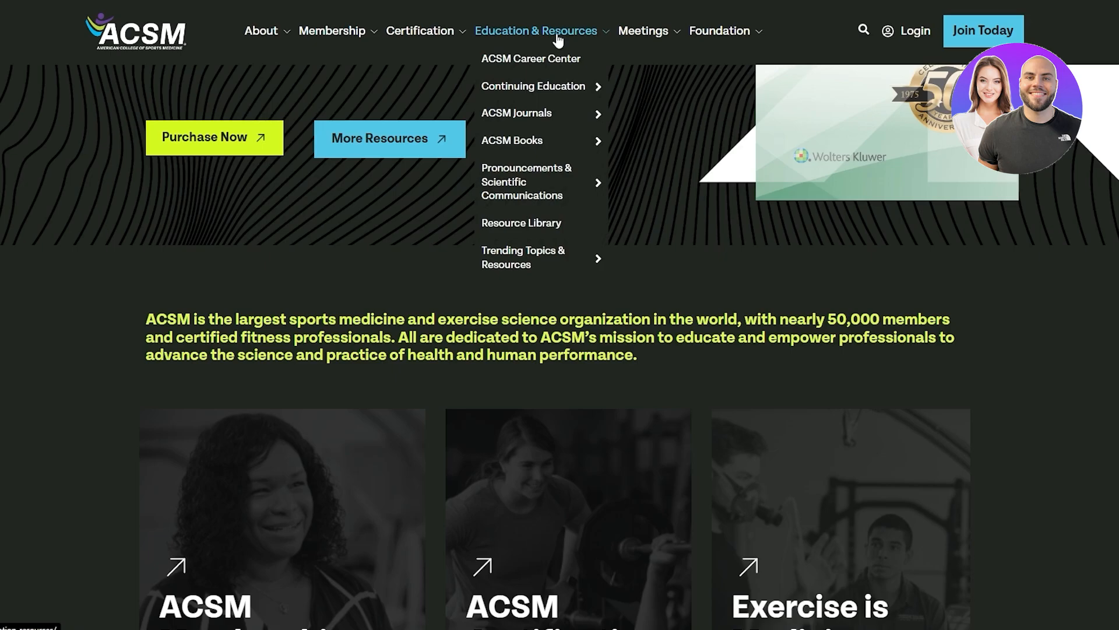
{"action": "left_click", "coordinate": [536, 30]}
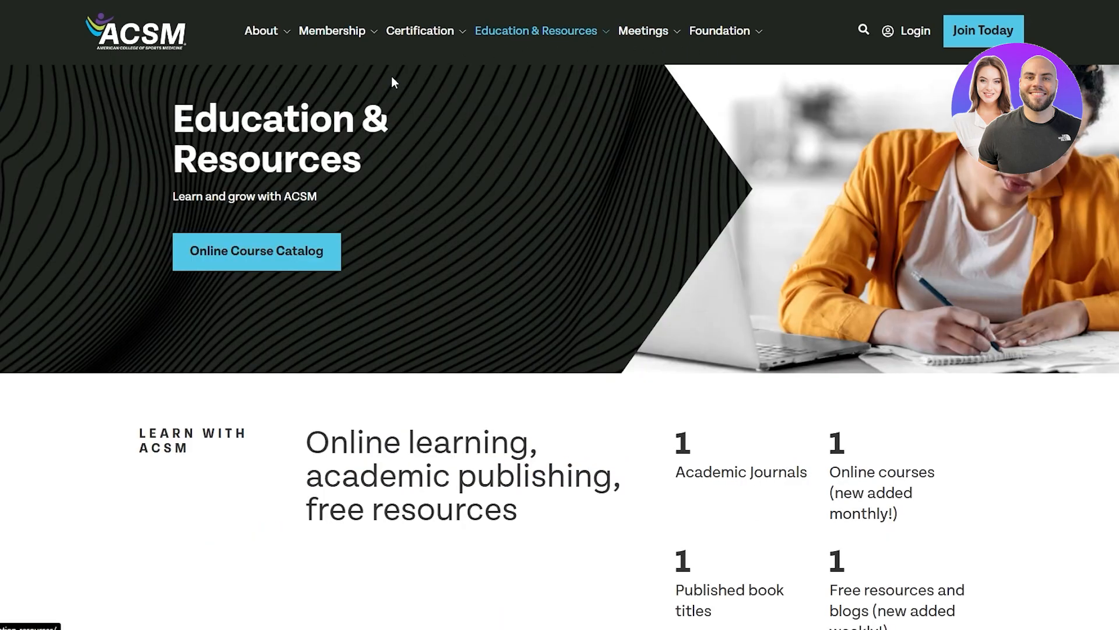
{"action": "scroll", "coordinate": [379, 184], "scroll_direction": "down", "scroll_amount": 1}
{"action": "scroll", "coordinate": [379, 184], "scroll_direction": "down", "scroll_amount": 4}
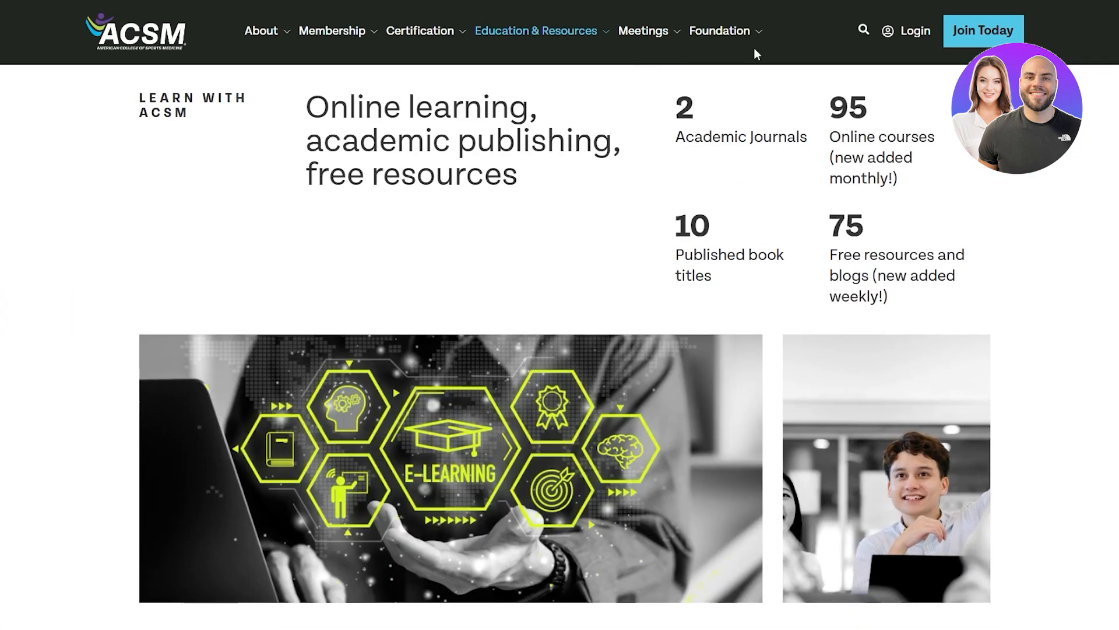
{"action": "scroll", "coordinate": [754, 48], "scroll_direction": "up", "scroll_amount": 4}
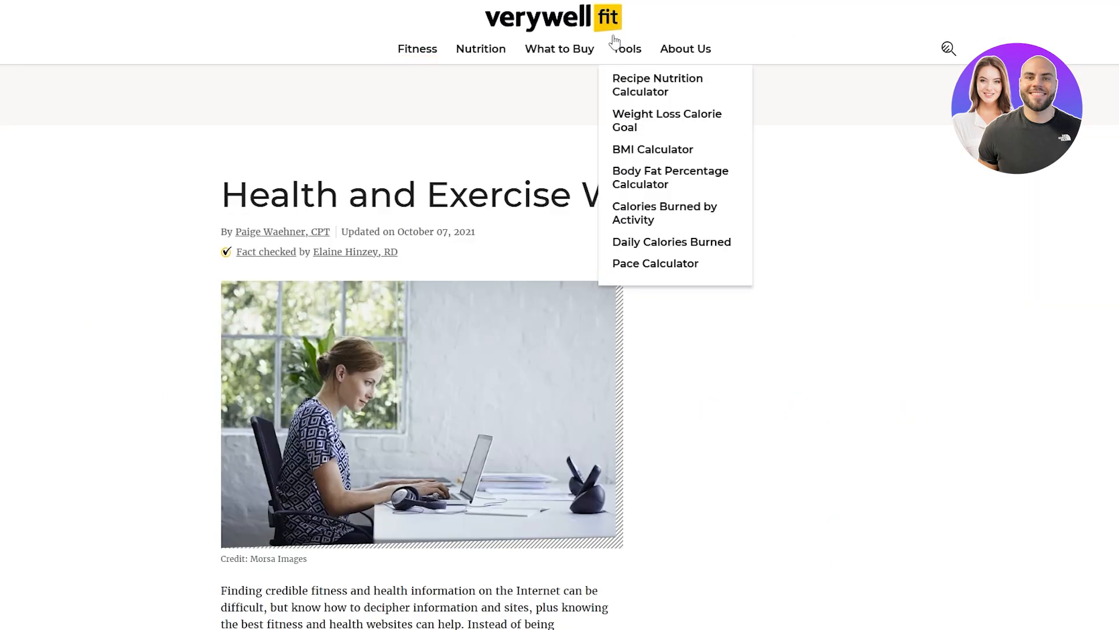
{"action": "scroll", "coordinate": [552, 28], "scroll_direction": "down", "scroll_amount": 5}
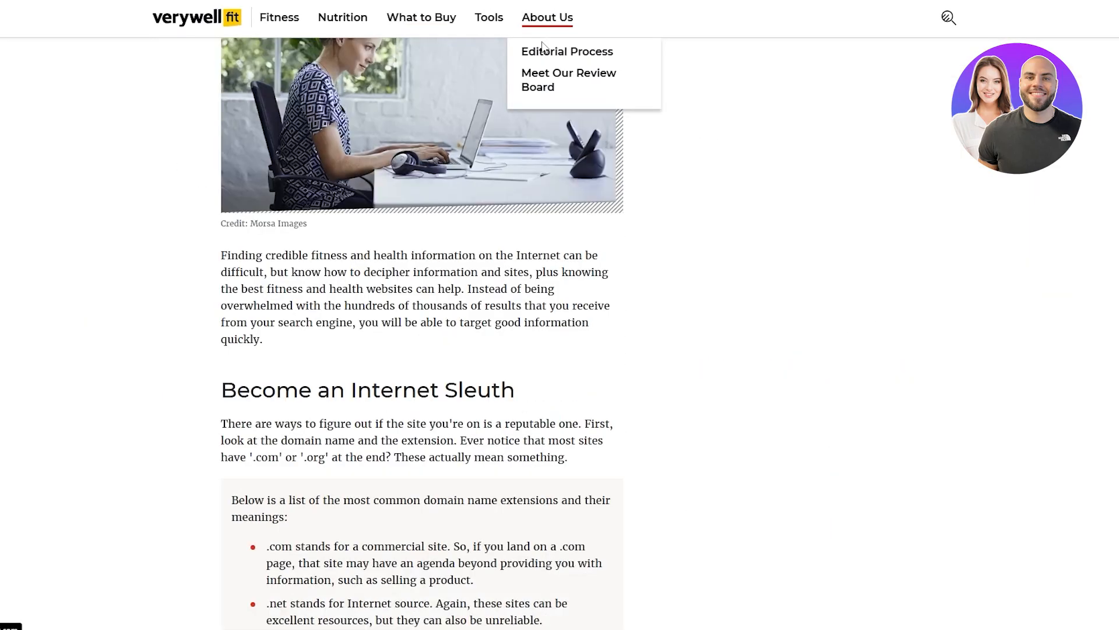
{"action": "scroll", "coordinate": [195, 367], "scroll_direction": "down", "scroll_amount": 5}
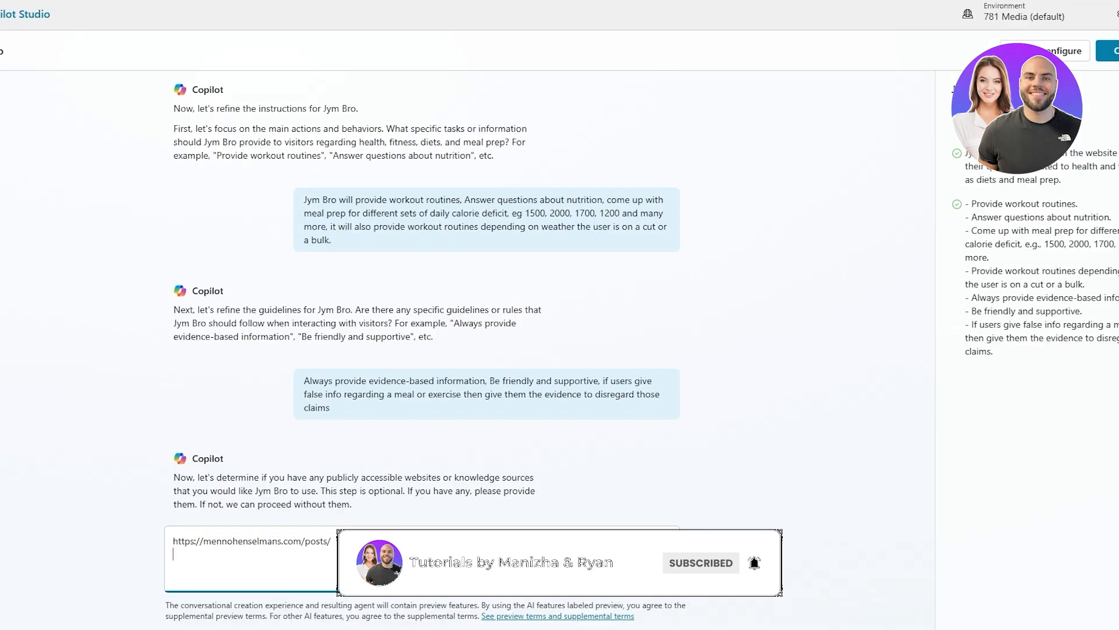
{"action": "type", "text": "https://www.verywellfit.com/internet-fitness-and-health-information-1231194"}
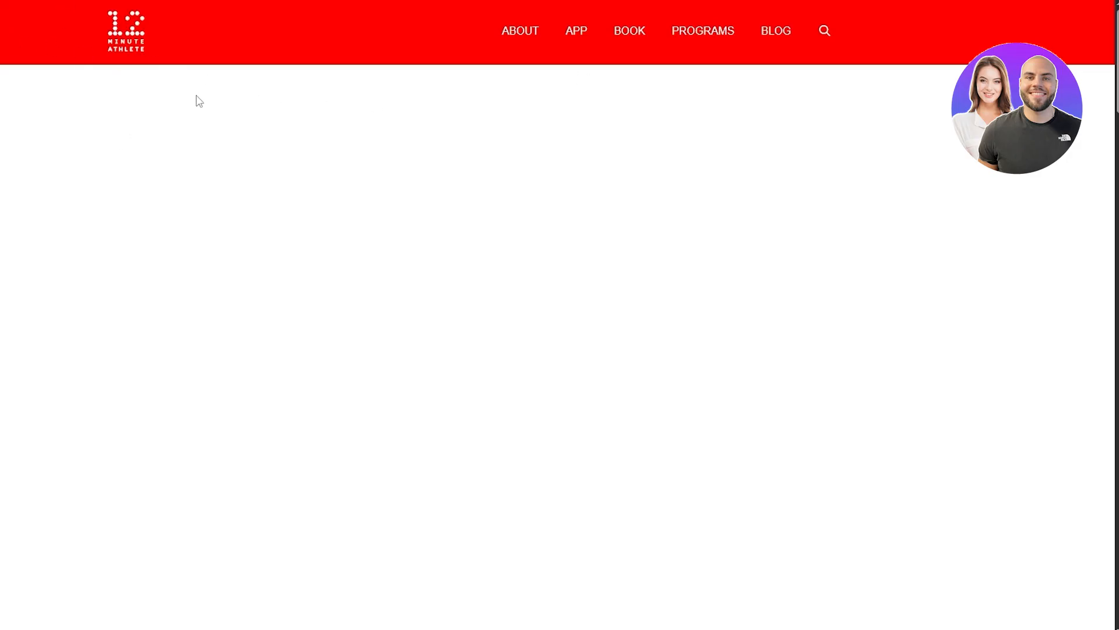
- Look over the 12 Minute Athlete website and read through its Fitter Faster Stronger course page
{"action": "scroll", "coordinate": [198, 101], "scroll_direction": "down", "scroll_amount": 15}
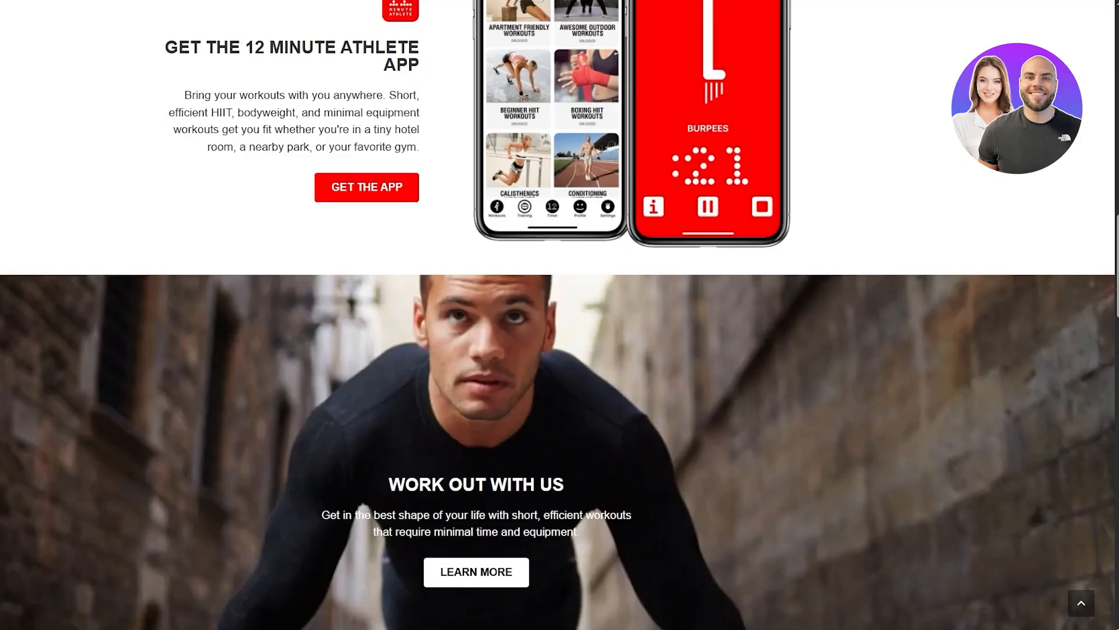
{"action": "scroll", "coordinate": [277, 177], "scroll_direction": "up", "scroll_amount": 15}
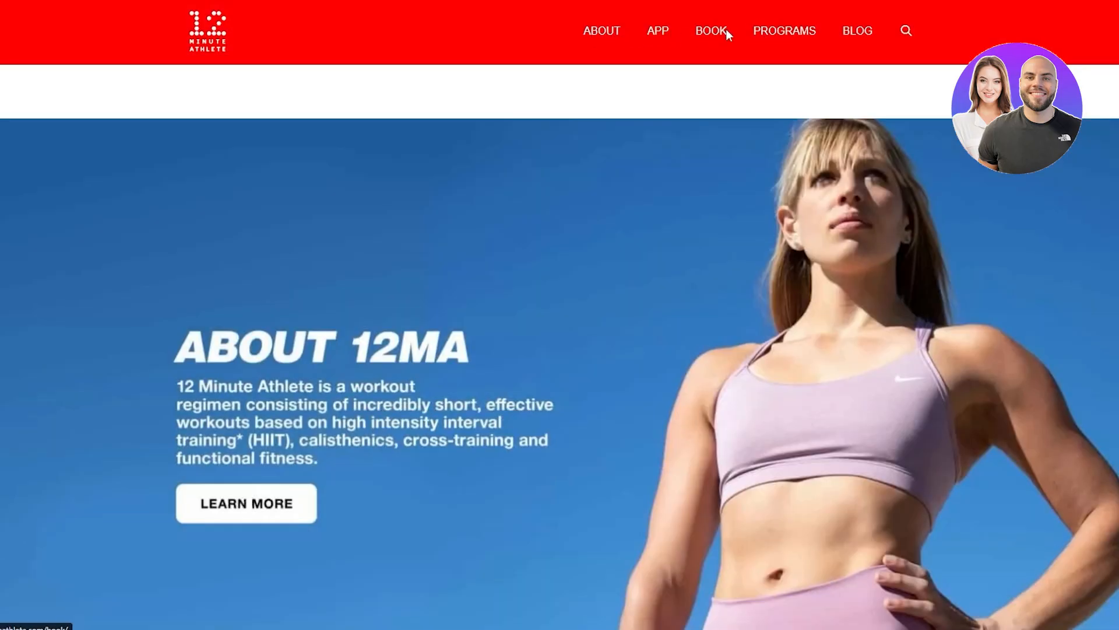
{"action": "left_click", "coordinate": [714, 34]}
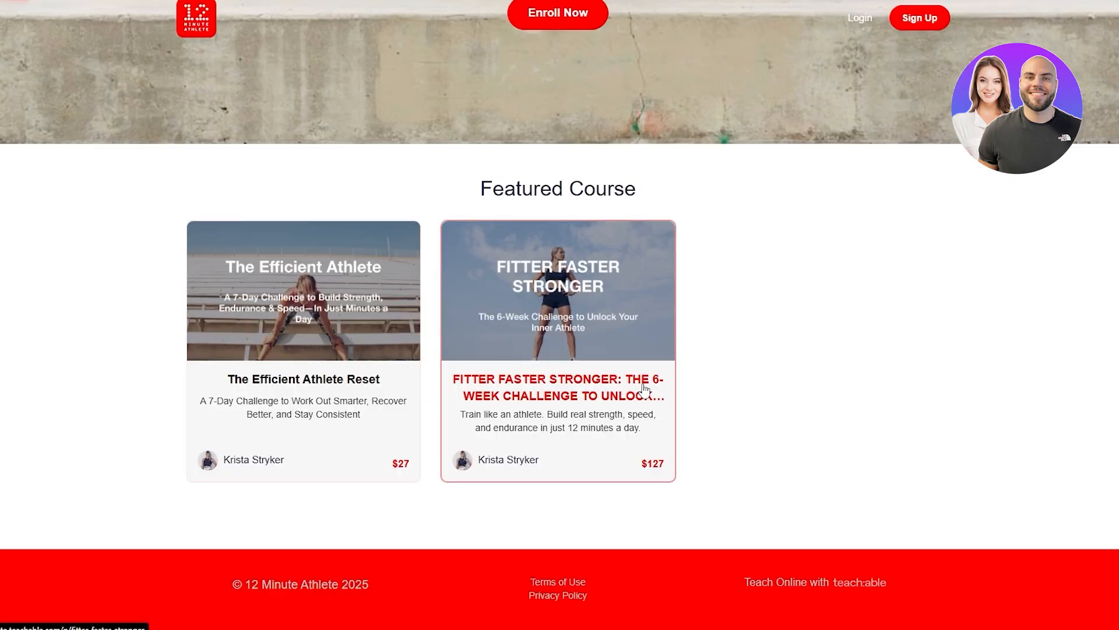
{"action": "left_click", "coordinate": [645, 389]}
{"action": "scroll", "coordinate": [570, 326], "scroll_direction": "down", "scroll_amount": 7}
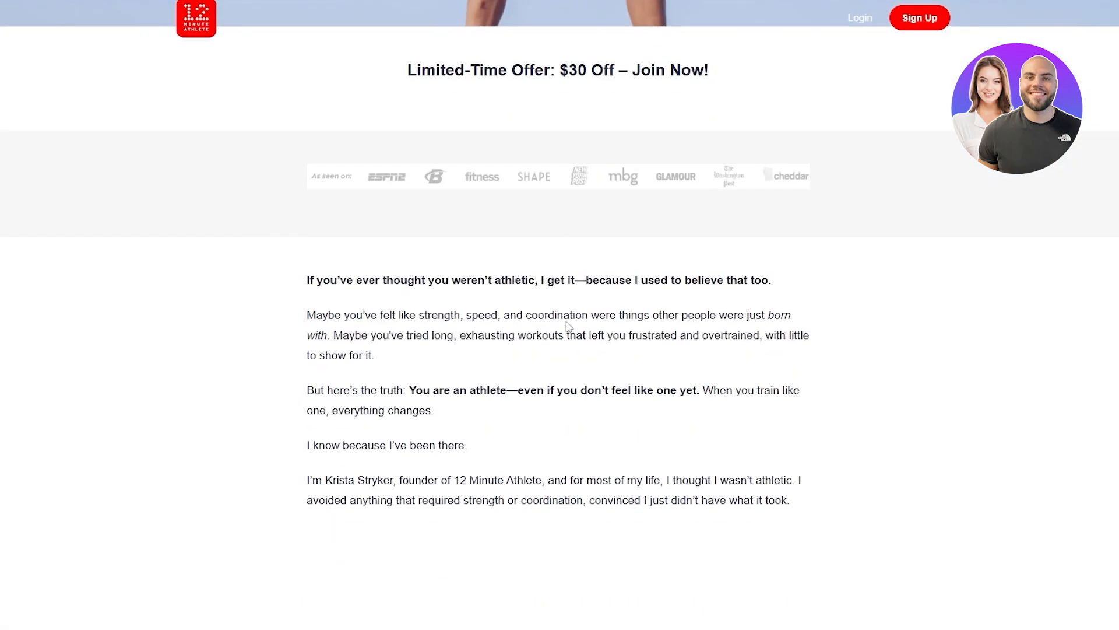
{"action": "scroll", "coordinate": [570, 328], "scroll_direction": "down", "scroll_amount": 6}
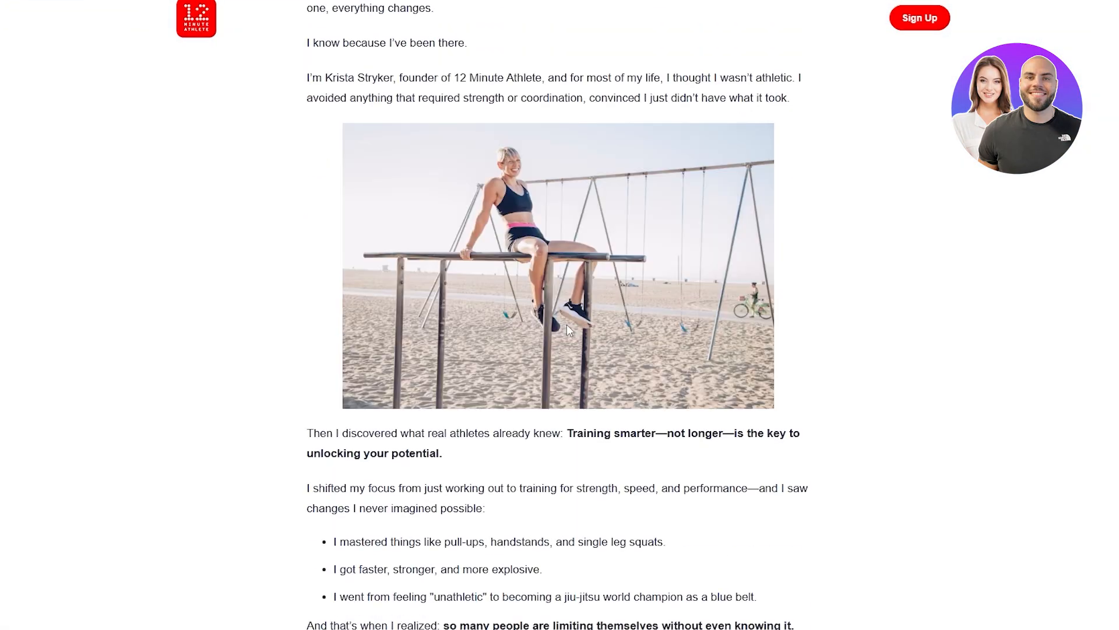
{"action": "scroll", "coordinate": [704, 175], "scroll_direction": "down", "scroll_amount": 5}
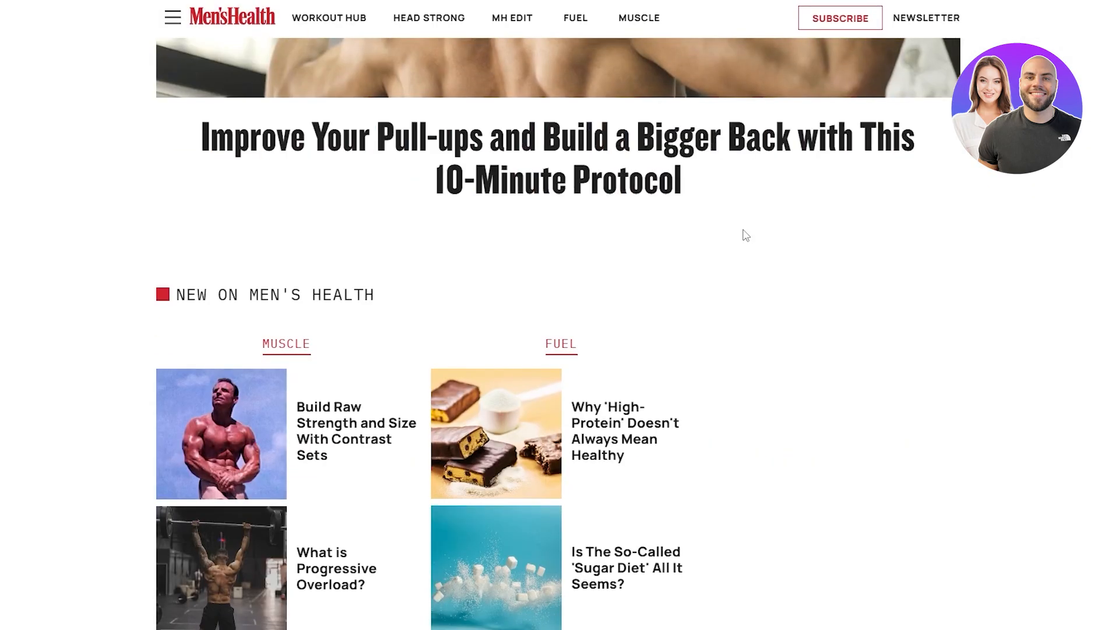
- Browse the Men's Health UK home page and its Workout Hub articles as possible knowledge sources
{"action": "scroll", "coordinate": [738, 236], "scroll_direction": "down", "scroll_amount": 8}
{"action": "scroll", "coordinate": [333, 260], "scroll_direction": "down", "scroll_amount": 6}
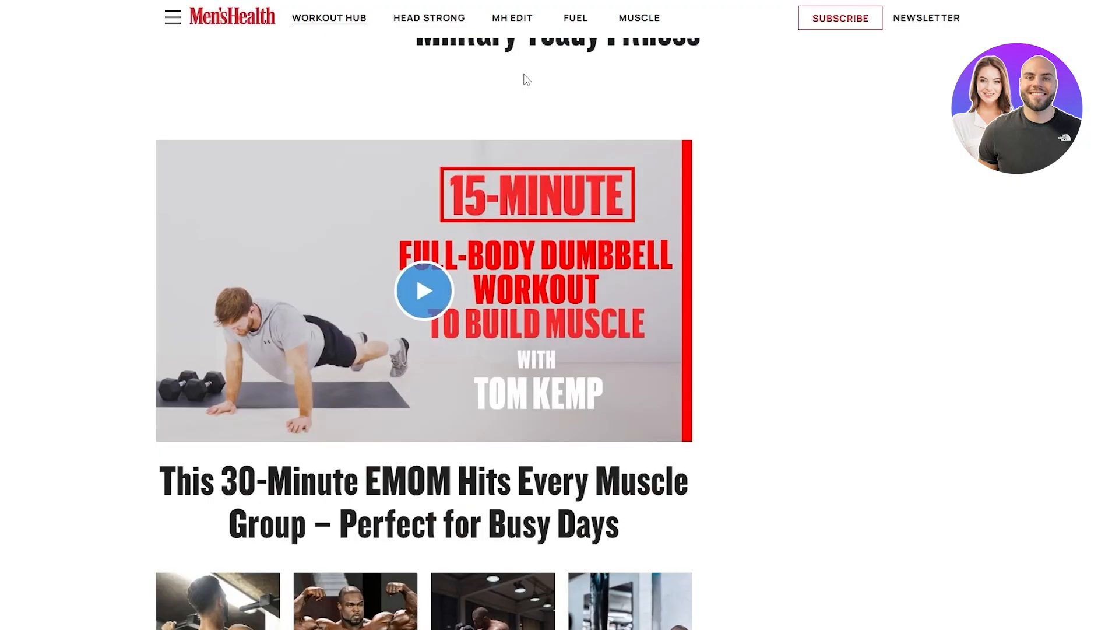
{"action": "scroll", "coordinate": [523, 77], "scroll_direction": "up", "scroll_amount": 10}
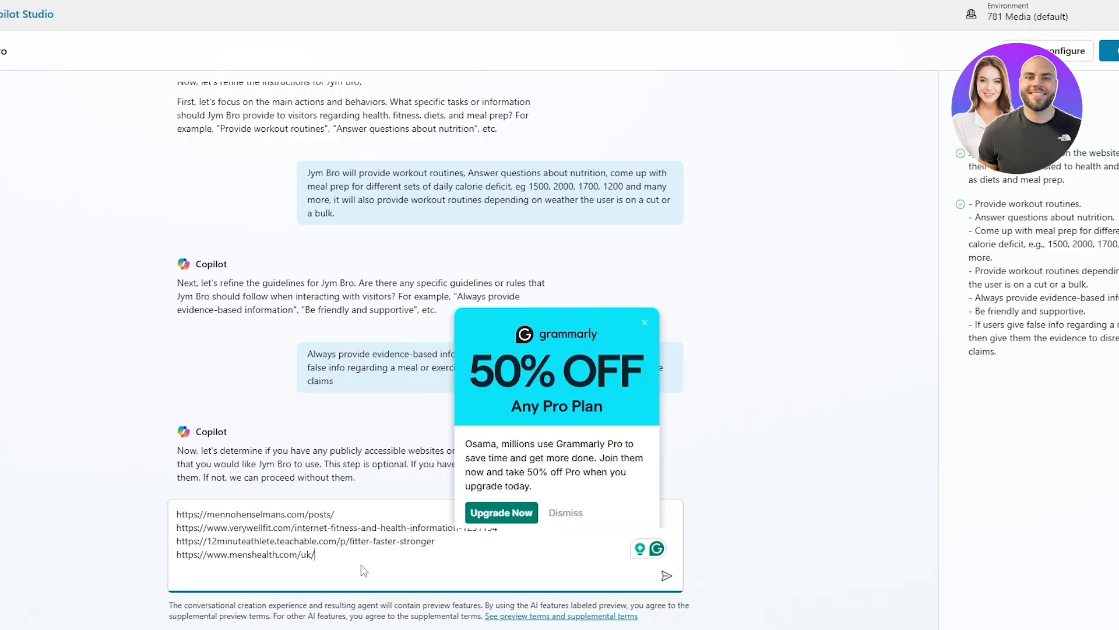
{"action": "key", "text": "shift+Return"}
{"action": "type", "text": "https://www.menshealth.com/uk/workouts/"}
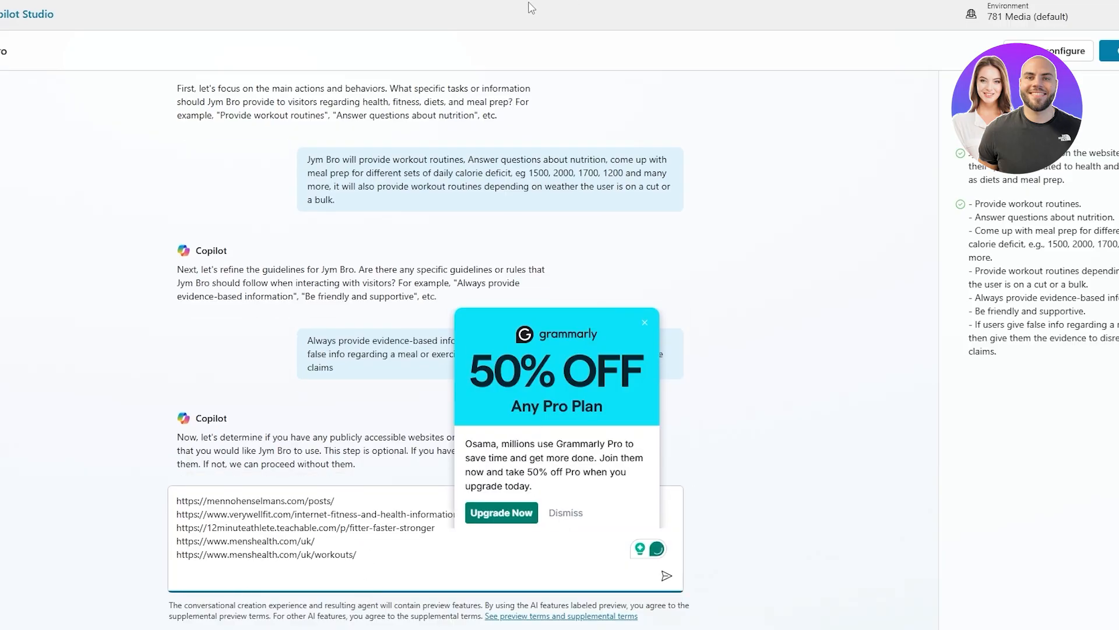
{"action": "left_click", "coordinate": [644, 322]}
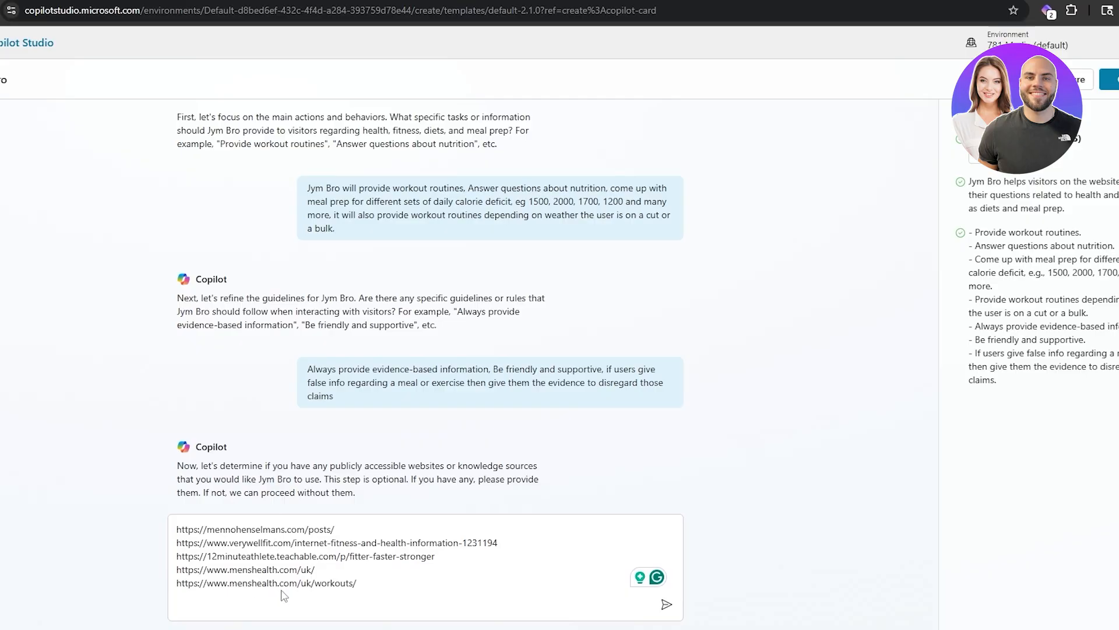
{"action": "left_click", "coordinate": [343, 603]}
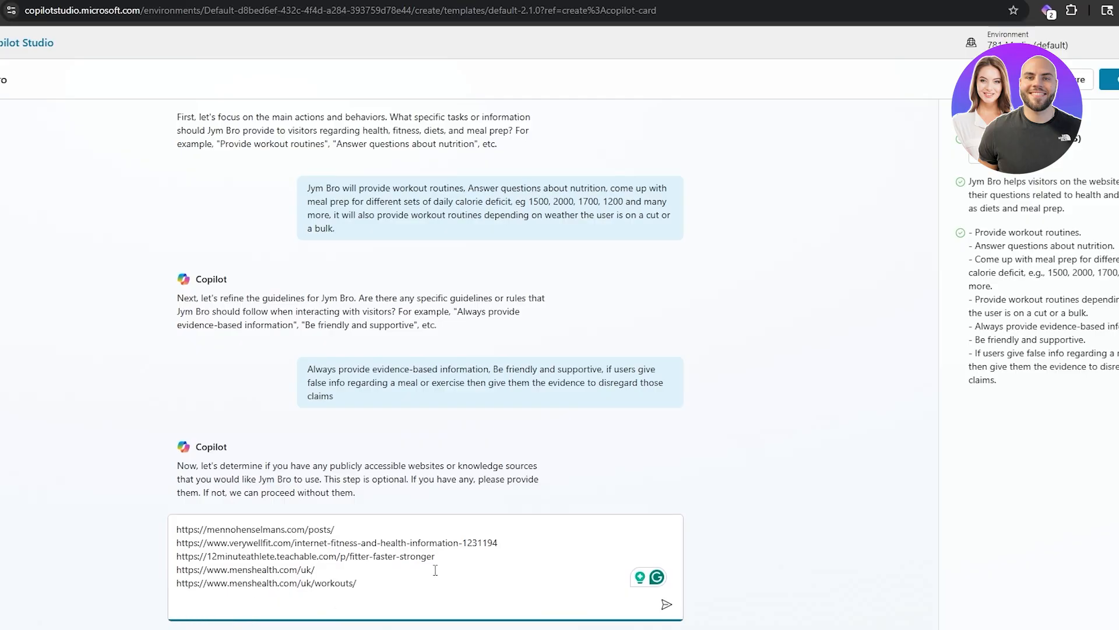
{"action": "key", "text": "shift+Return"}
{"action": "type", "text": "https://www.menshealth.com/uk/beginners-workouts/"}
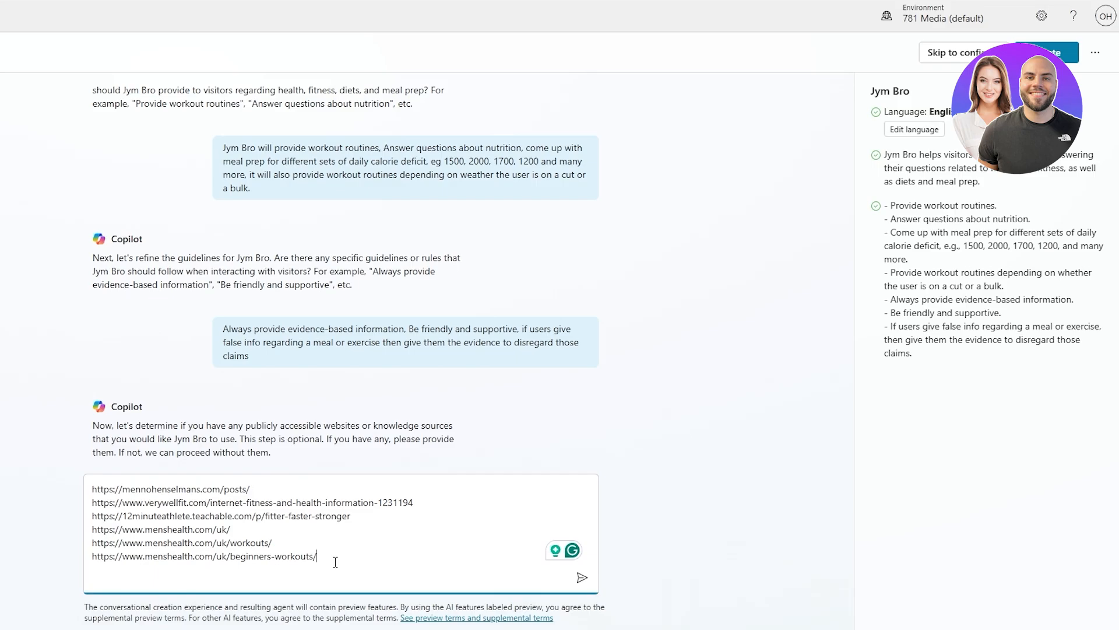
{"action": "key", "text": "shift+Return"}
{"action": "type", "text": "https://www.menshealth.com/uk/bodyweight-exercises/"}
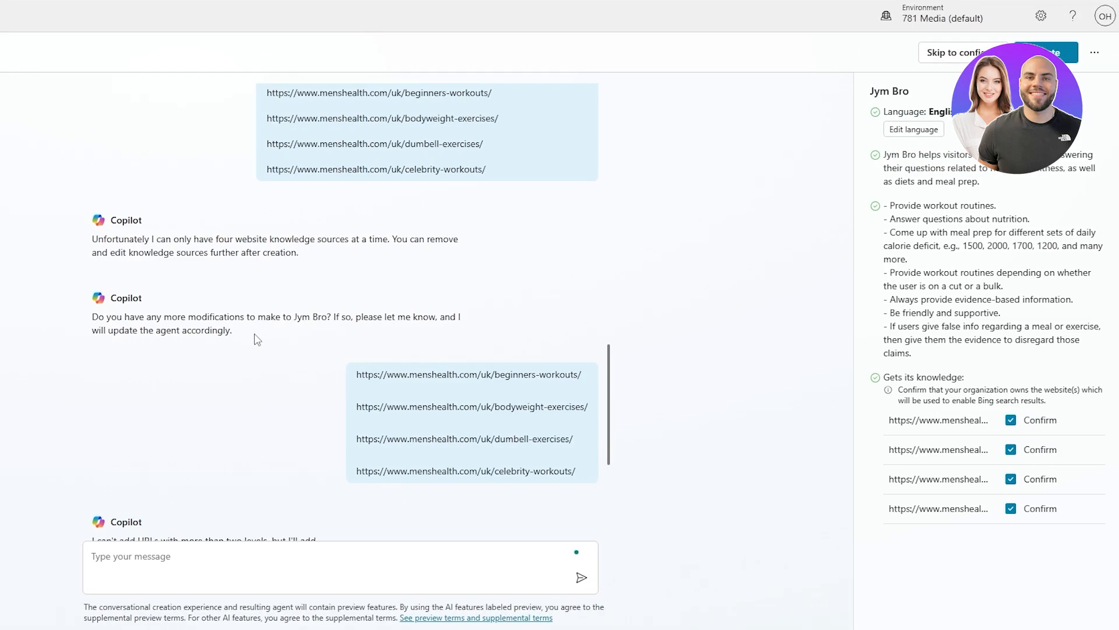
- Review the submitted website links and Copilot's replies about them, and create the Jym Bro agent
{"action": "scroll", "coordinate": [258, 335], "scroll_direction": "up", "scroll_amount": 4}
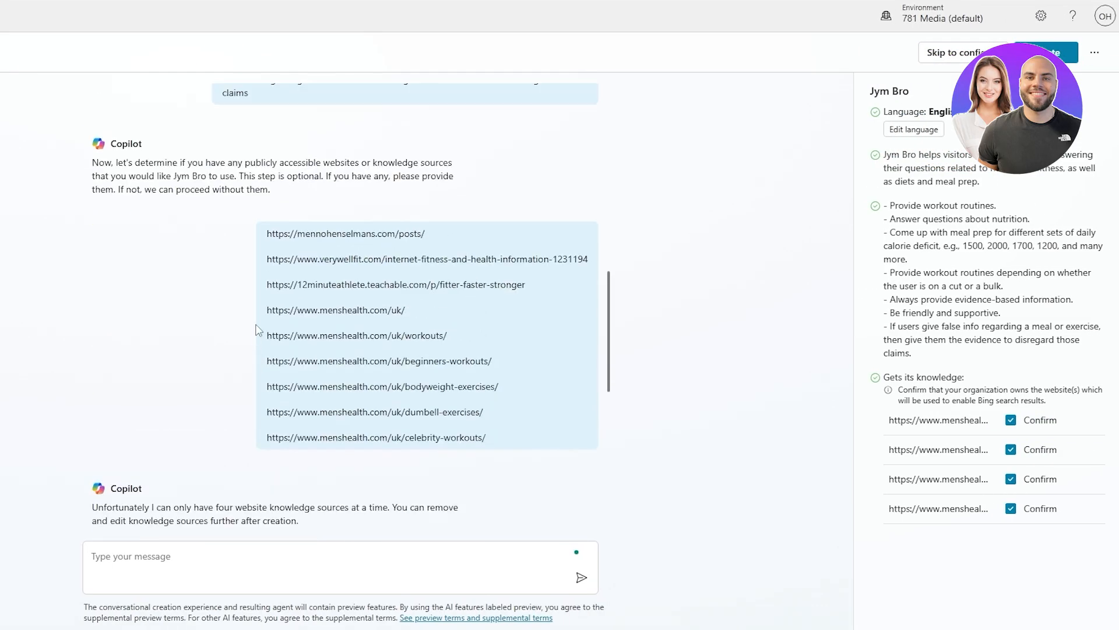
{"action": "scroll", "coordinate": [283, 350], "scroll_direction": "down", "scroll_amount": 3}
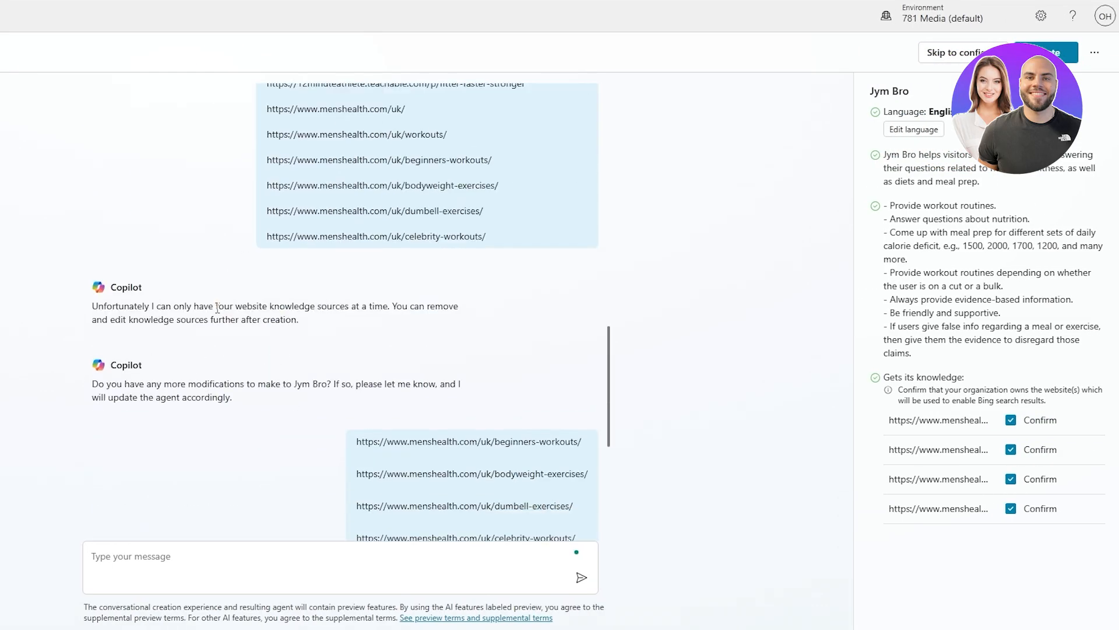
{"action": "double_click", "coordinate": [219, 307]}
{"action": "scroll", "coordinate": [409, 396], "scroll_direction": "down", "scroll_amount": 4}
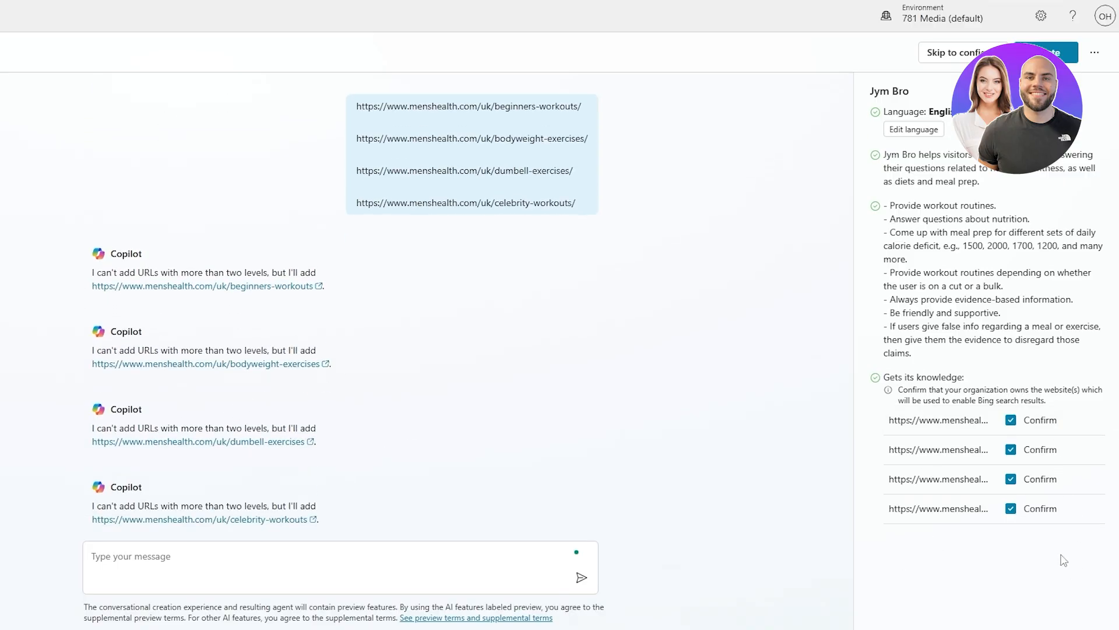
{"action": "left_click", "coordinate": [1049, 52]}
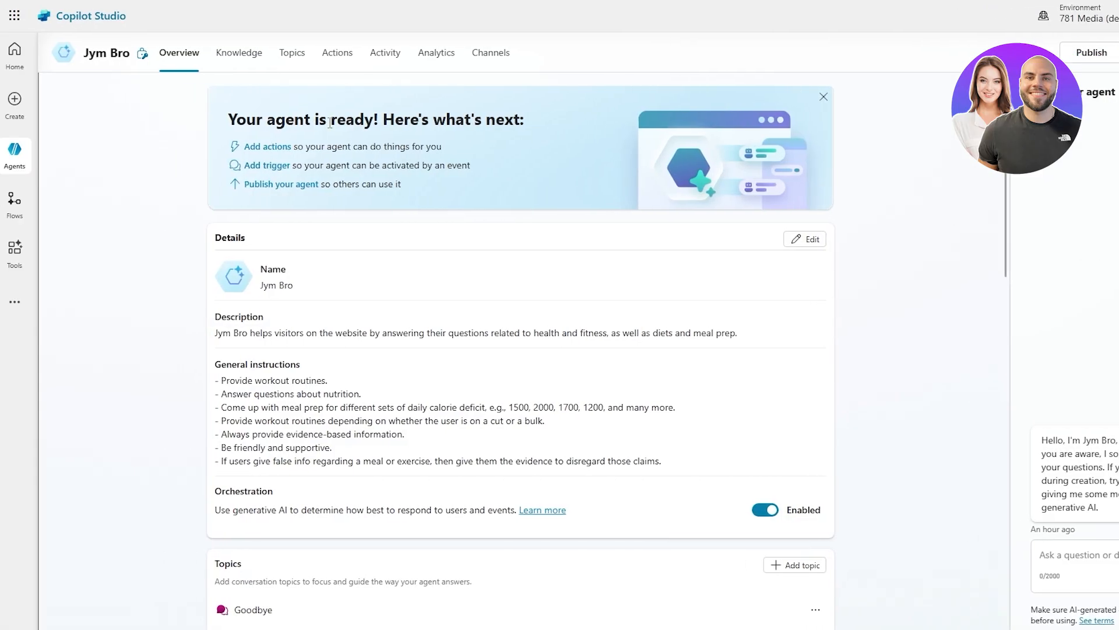
- Review Jym Bro's overview, including the suggested actions and trigger, description and general instructions
{"action": "left_click_drag", "start_coordinate": [330, 123], "coordinate": [513, 120]}
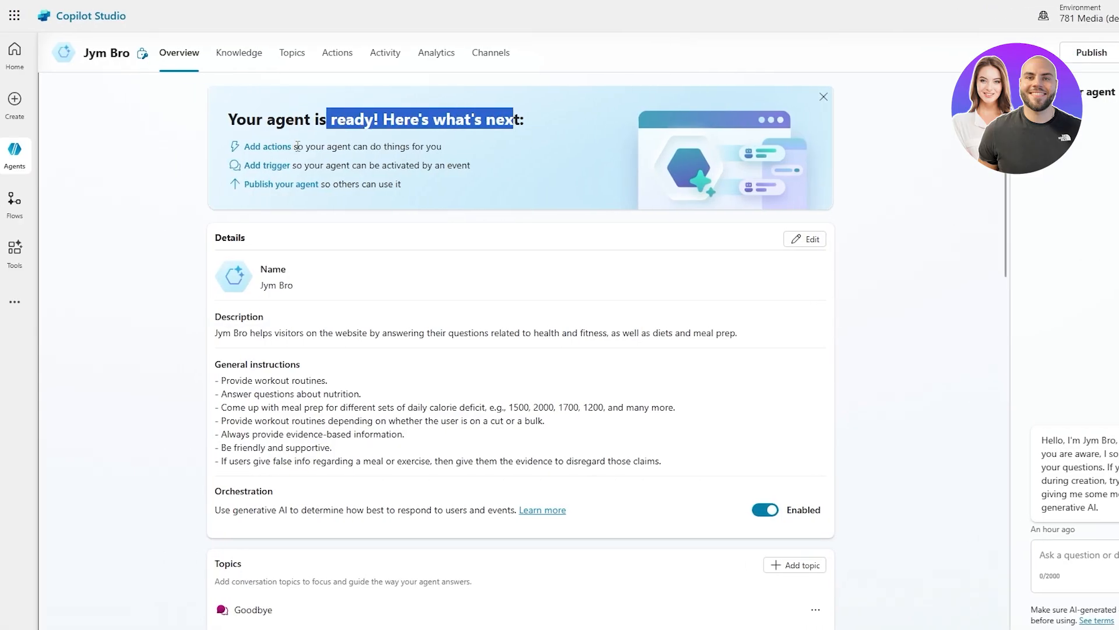
{"action": "left_click_drag", "start_coordinate": [295, 146], "coordinate": [444, 146]}
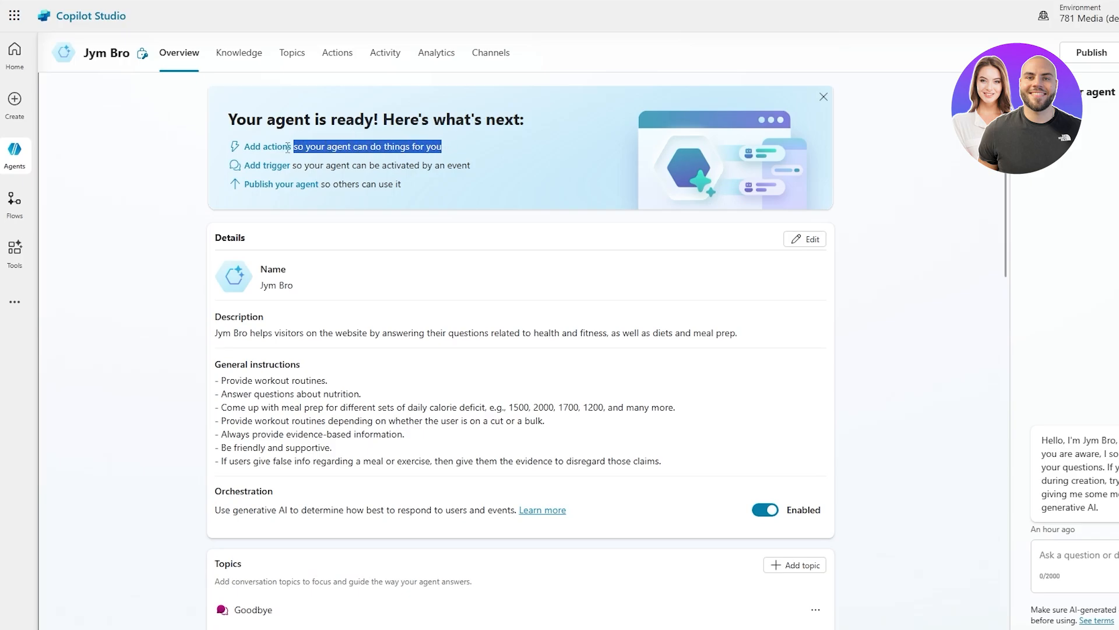
{"action": "left_click_drag", "start_coordinate": [297, 165], "coordinate": [510, 172]}
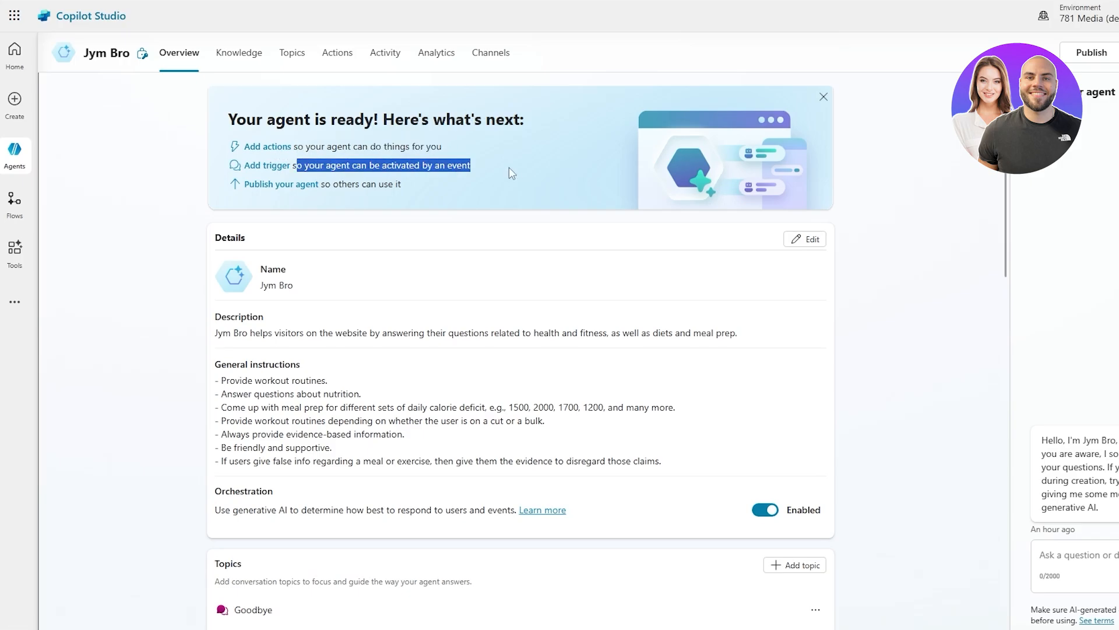
{"action": "left_click", "coordinate": [390, 236]}
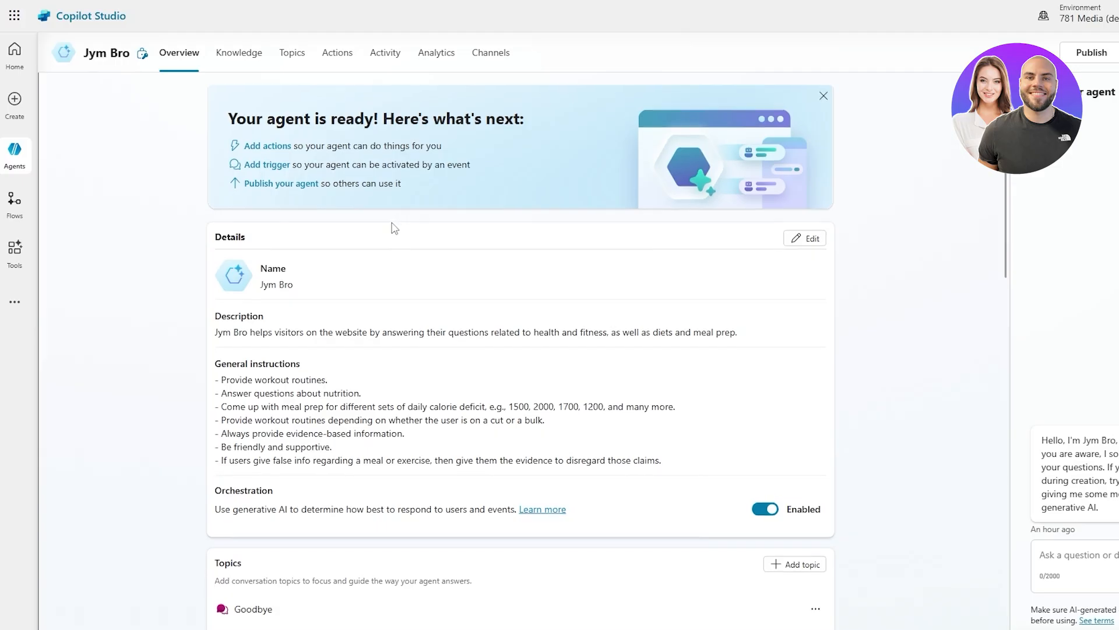
{"action": "scroll", "coordinate": [390, 228], "scroll_direction": "down", "scroll_amount": 1}
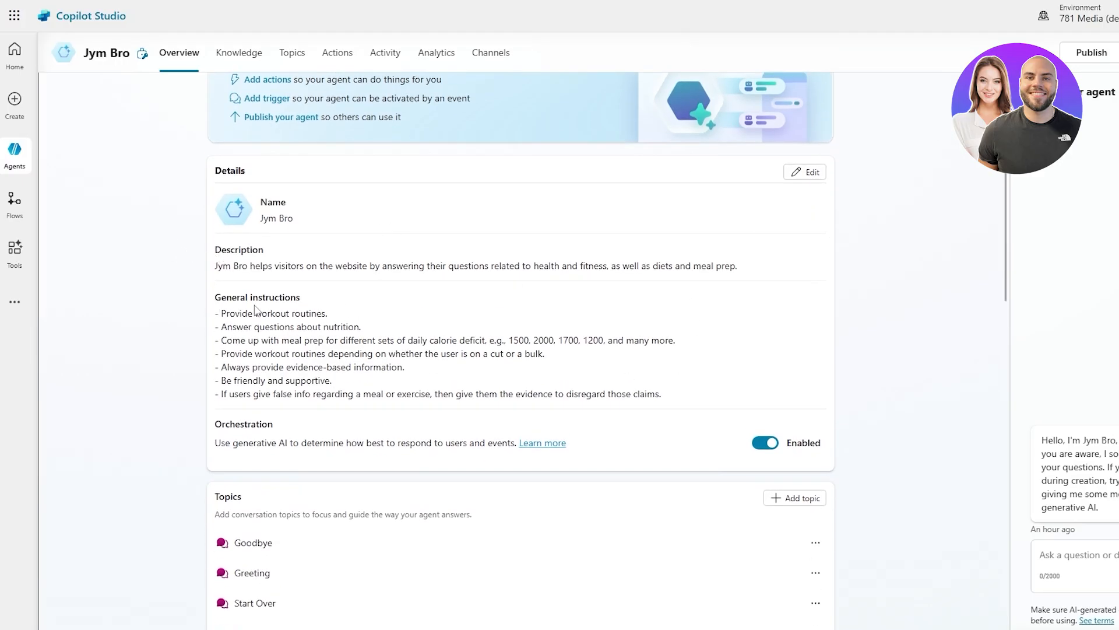
- Review the general instructions, orchestration setting, conversation topics and website knowledge sources on Jym Bro's overview
{"action": "left_click_drag", "start_coordinate": [251, 298], "coordinate": [320, 300]}
{"action": "left_click_drag", "start_coordinate": [220, 424], "coordinate": [566, 445]}
{"action": "left_click", "coordinate": [431, 508]}
{"action": "scroll", "coordinate": [431, 509], "scroll_direction": "down", "scroll_amount": 4}
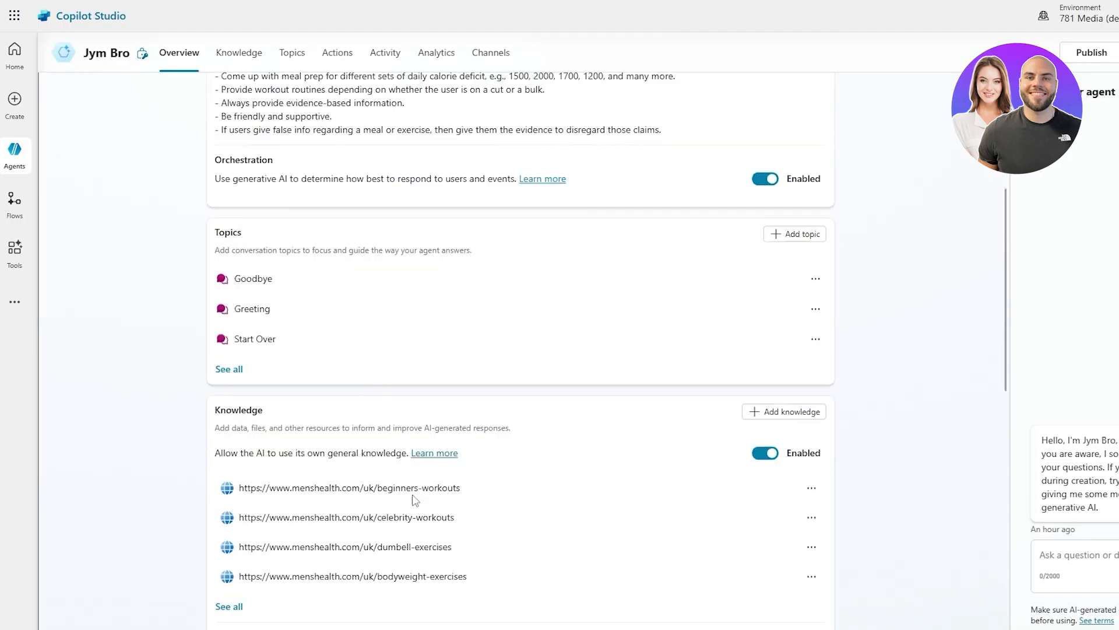
{"action": "left_click_drag", "start_coordinate": [226, 230], "coordinate": [242, 230]}
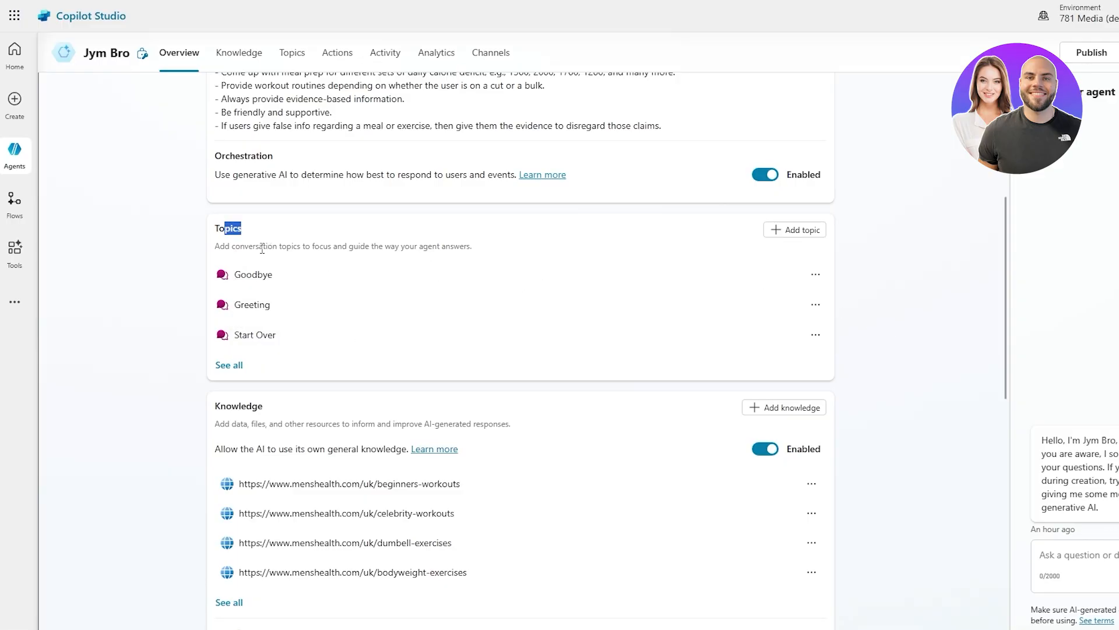
{"action": "left_click", "coordinate": [233, 249]}
{"action": "left_click_drag", "start_coordinate": [255, 245], "coordinate": [456, 251]}
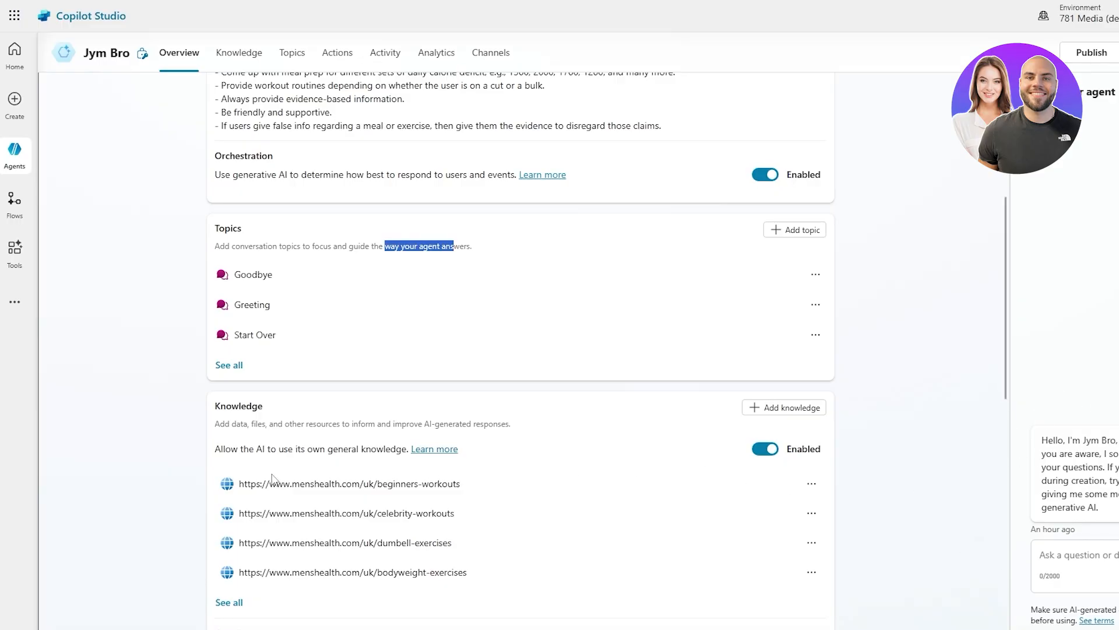
{"action": "scroll", "coordinate": [274, 478], "scroll_direction": "down", "scroll_amount": 3}
{"action": "left_click_drag", "start_coordinate": [222, 267], "coordinate": [264, 272]}
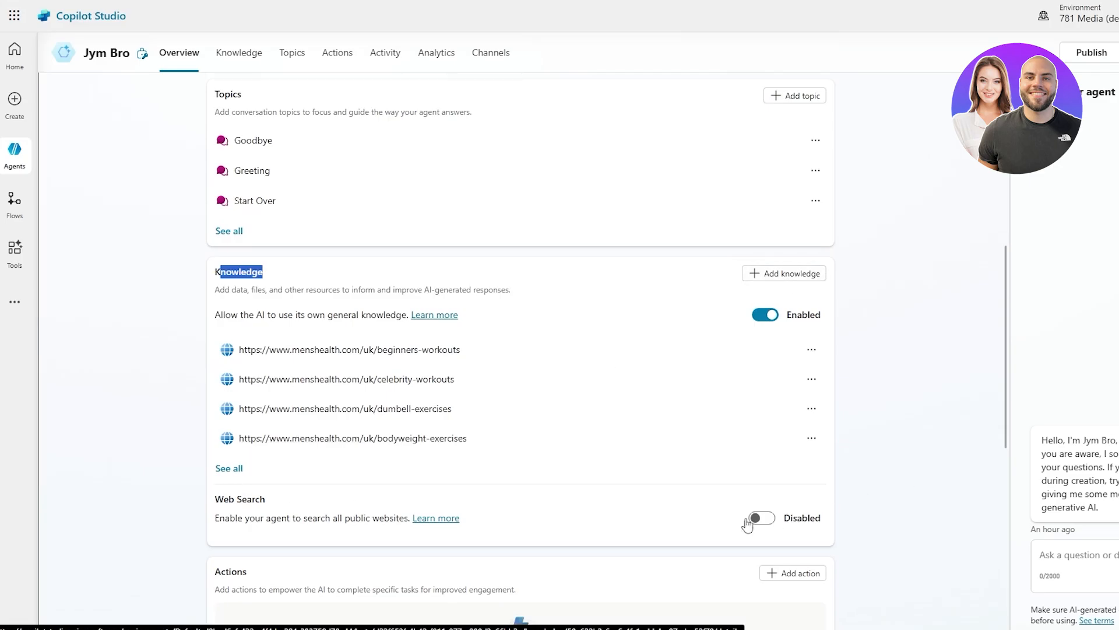
- Read the Web Search description and enable Web Search so that the agent can search all public websites
{"action": "triple_click", "coordinate": [263, 500]}
{"action": "left_click", "coordinate": [257, 514]}
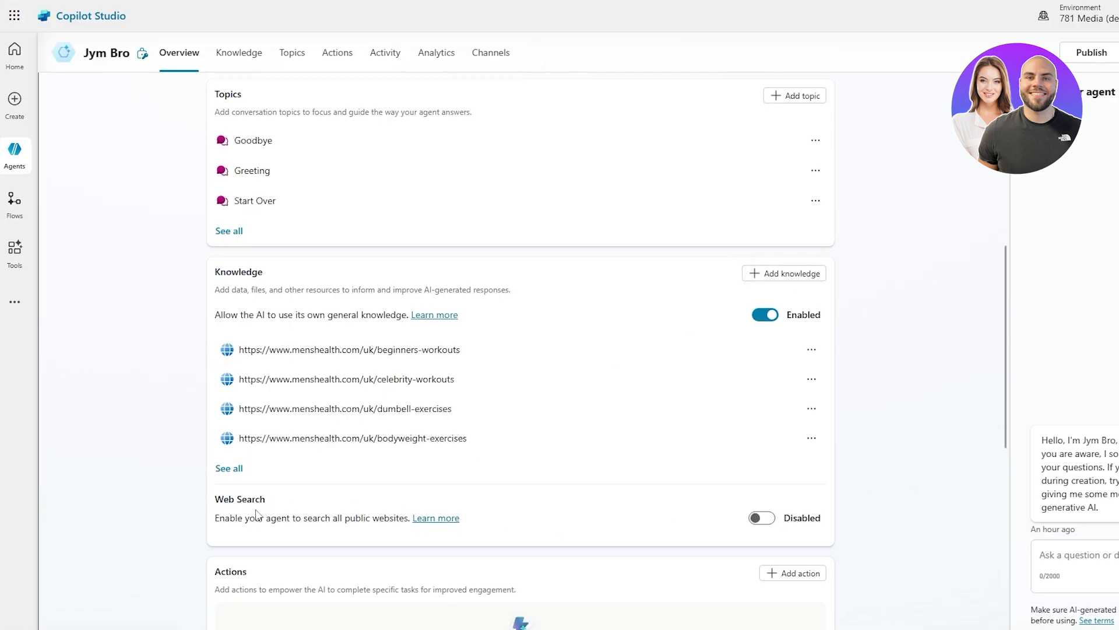
{"action": "left_click_drag", "start_coordinate": [357, 513], "coordinate": [392, 515]}
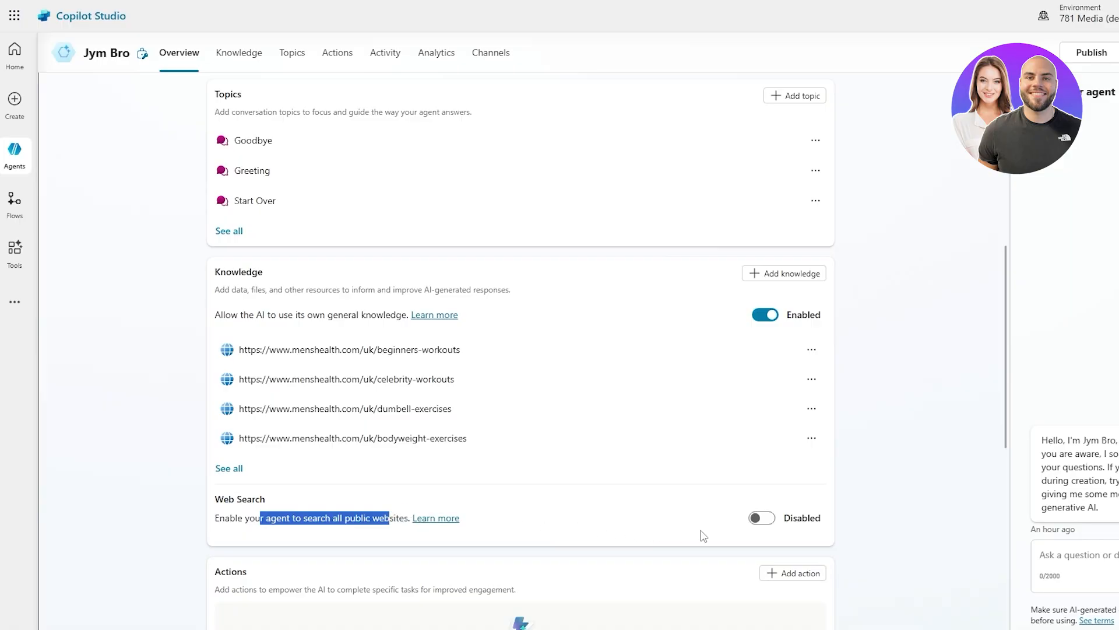
{"action": "left_click", "coordinate": [763, 518]}
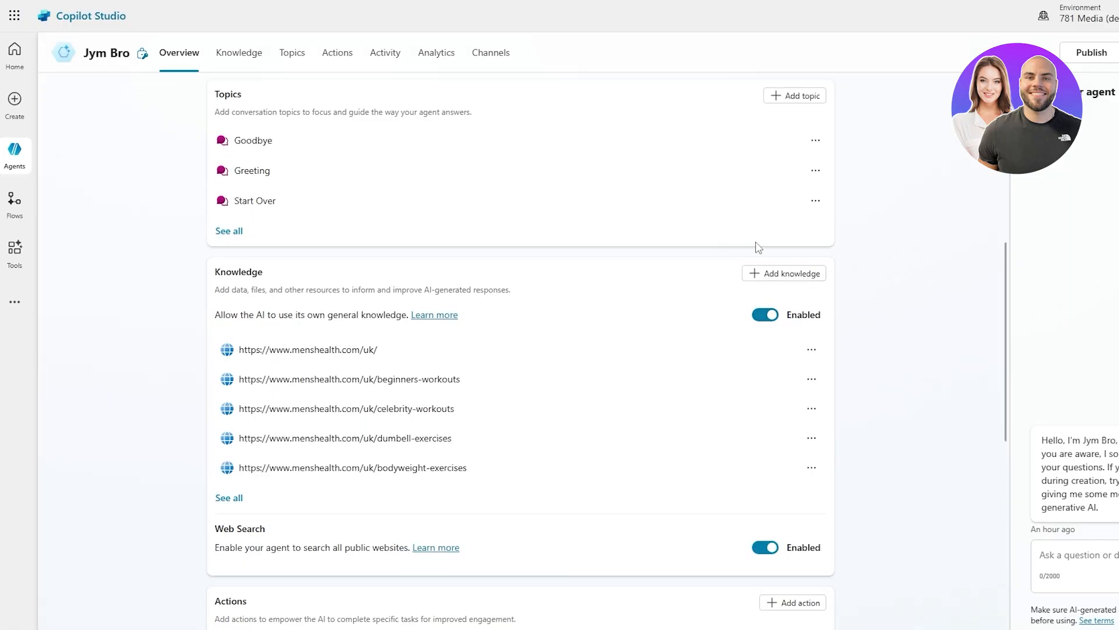
{"action": "left_click", "coordinate": [778, 279]}
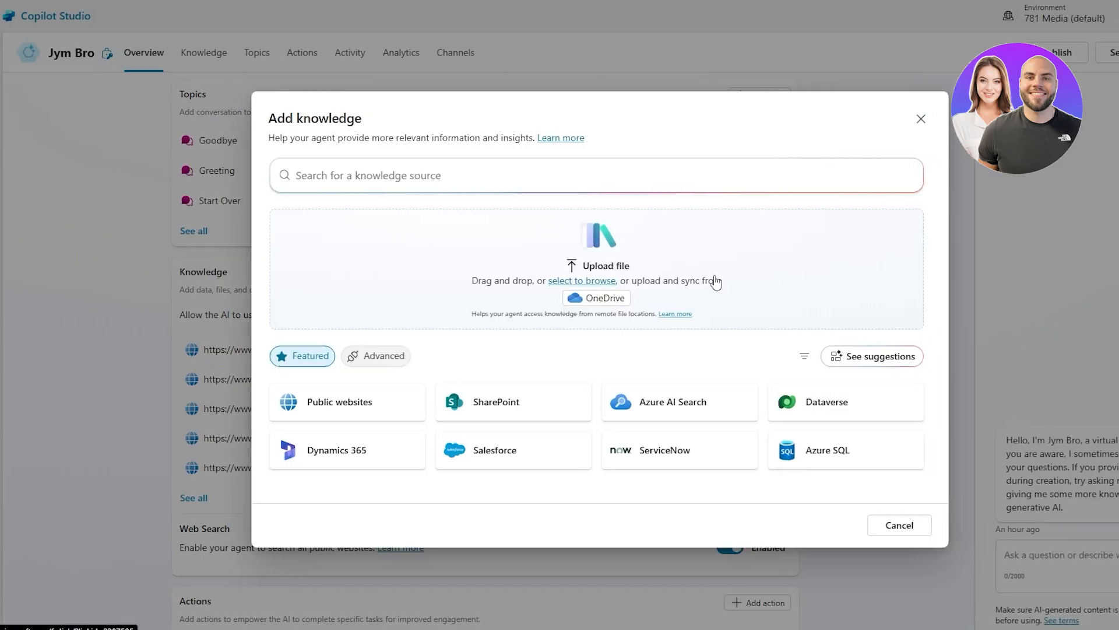
{"action": "left_click", "coordinate": [295, 422]}
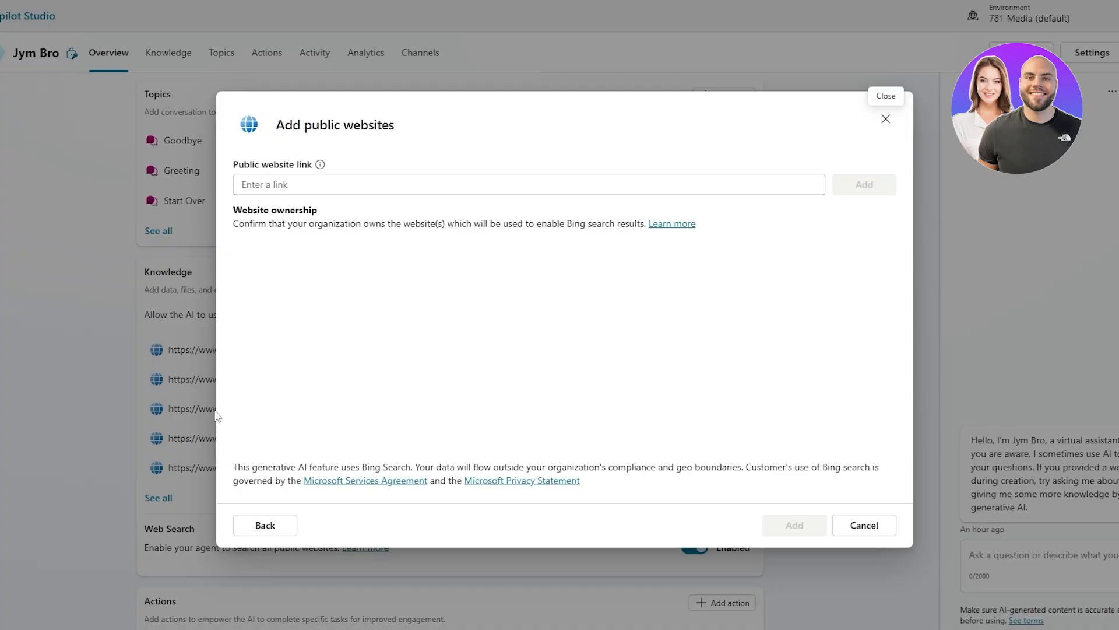
{"action": "left_click", "coordinate": [316, 186]}
{"action": "type", "text": "https://www.menshealth.com/uk/workouts/"}
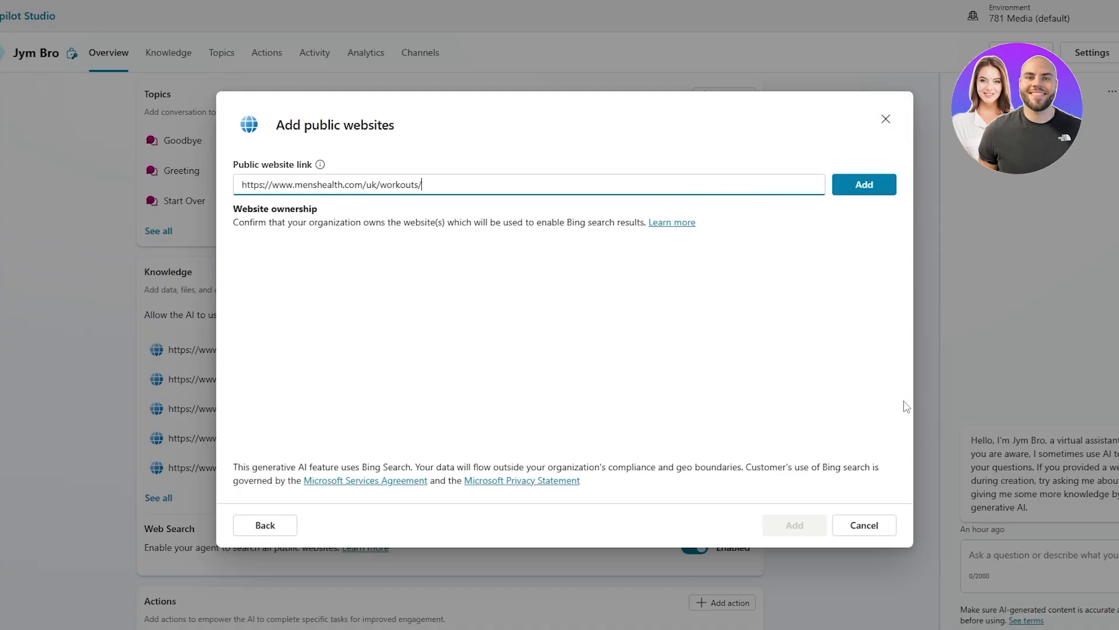
{"action": "left_click", "coordinate": [864, 184]}
{"action": "left_click", "coordinate": [741, 260]}
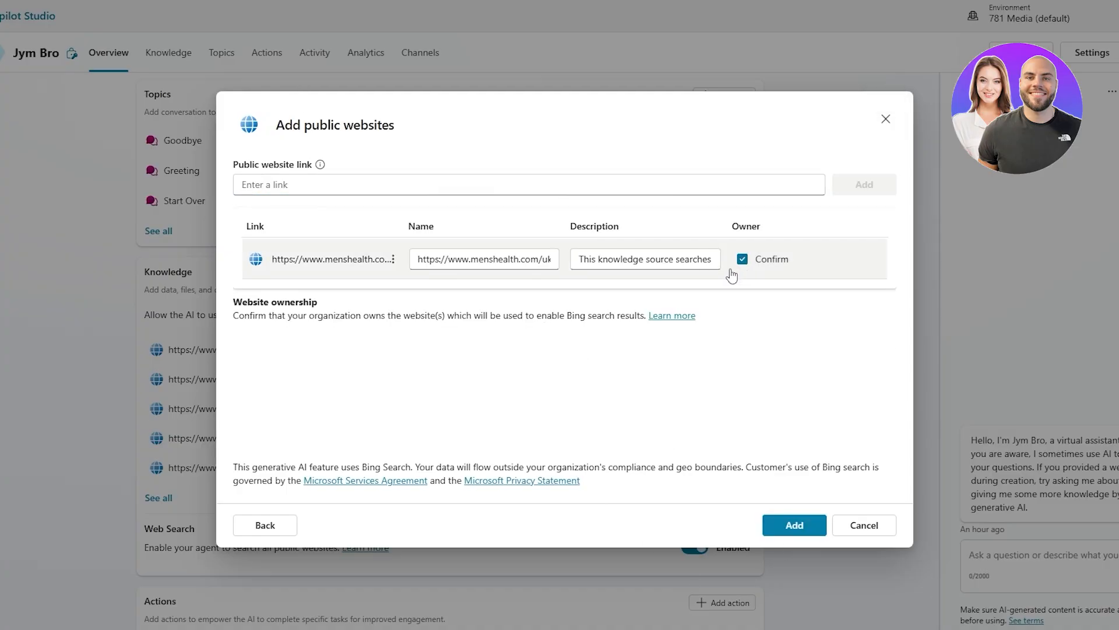
{"action": "left_click", "coordinate": [796, 526]}
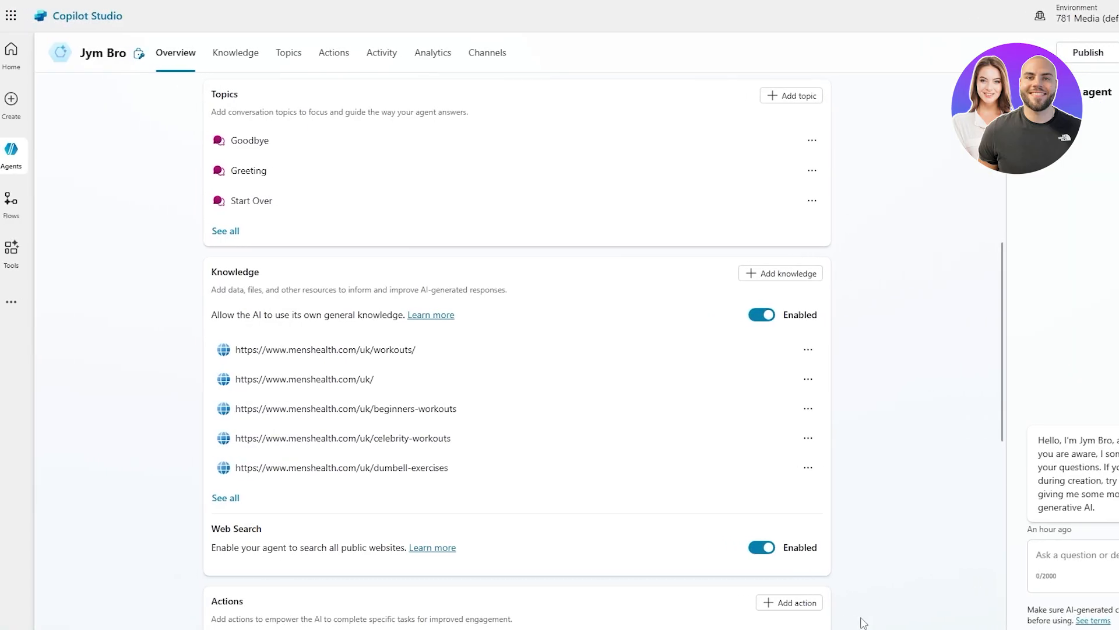
- Look over the featured and advanced knowledge source types without adding another source
{"action": "left_click", "coordinate": [757, 282]}
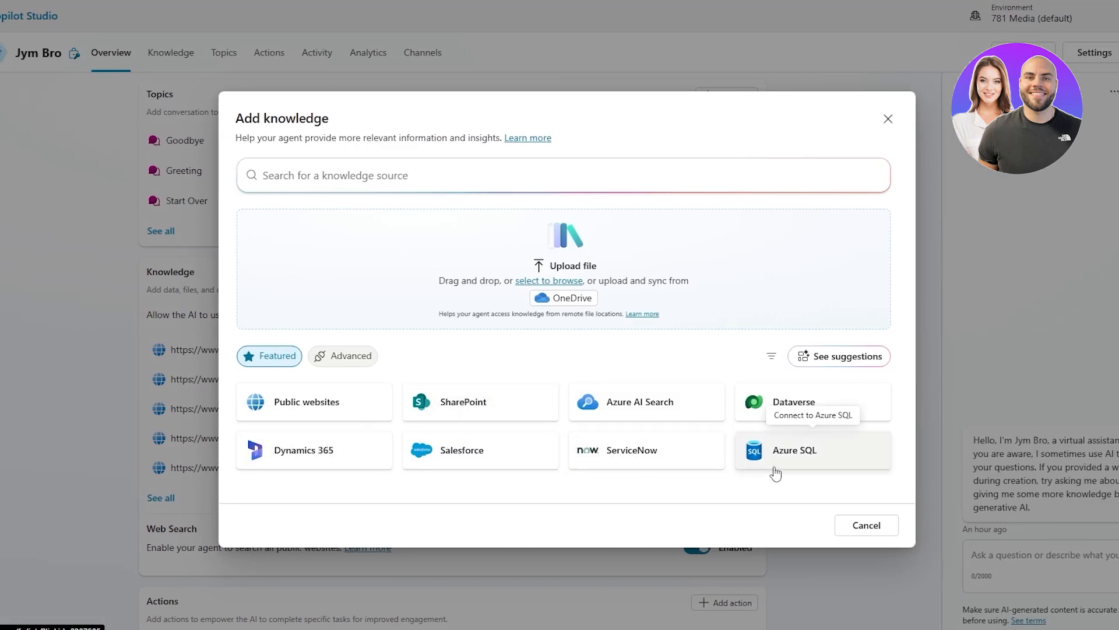
{"action": "left_click", "coordinate": [335, 357]}
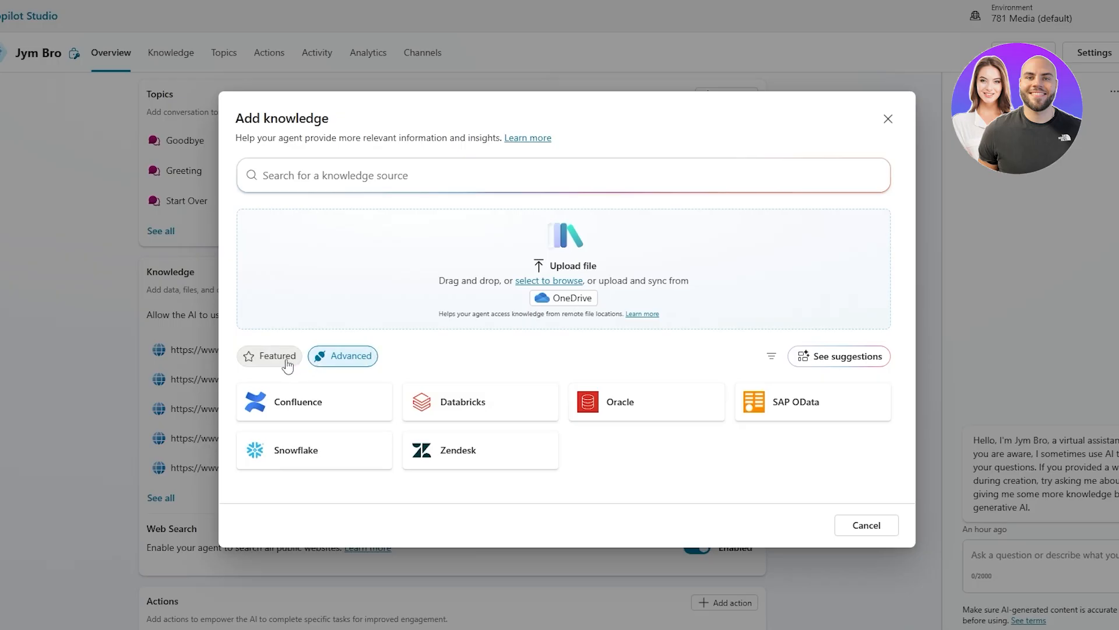
{"action": "left_click", "coordinate": [888, 119]}
- Create a new prompt action for the agent with the instruction "create a meal plan for 1700 calories"
{"action": "scroll", "coordinate": [110, 261], "scroll_direction": "down", "scroll_amount": 5}
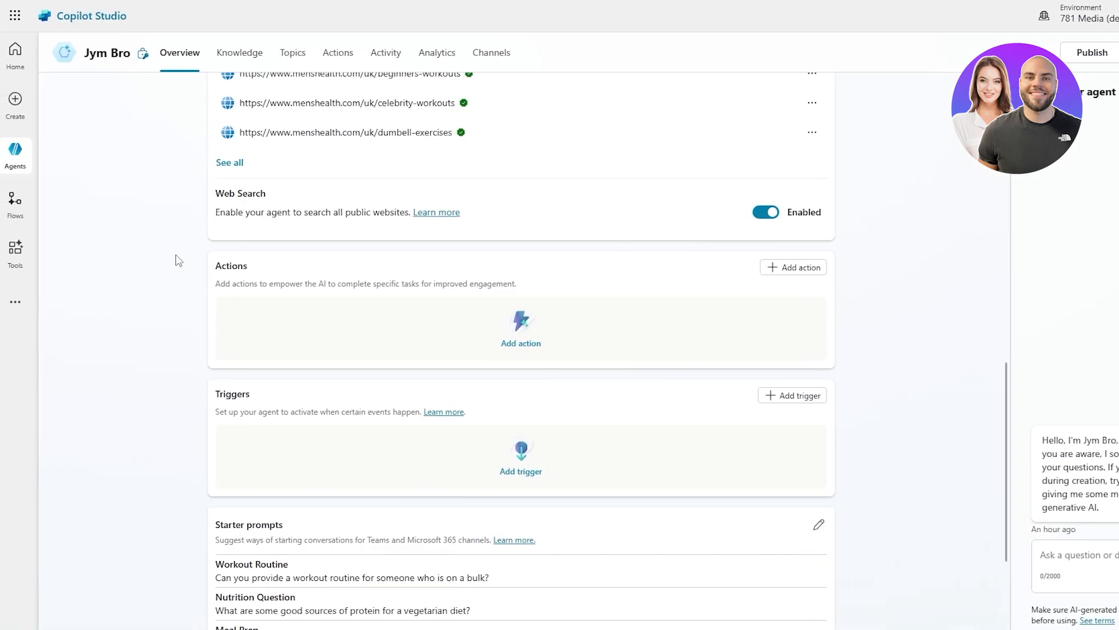
{"action": "left_click_drag", "start_coordinate": [214, 270], "coordinate": [527, 288]}
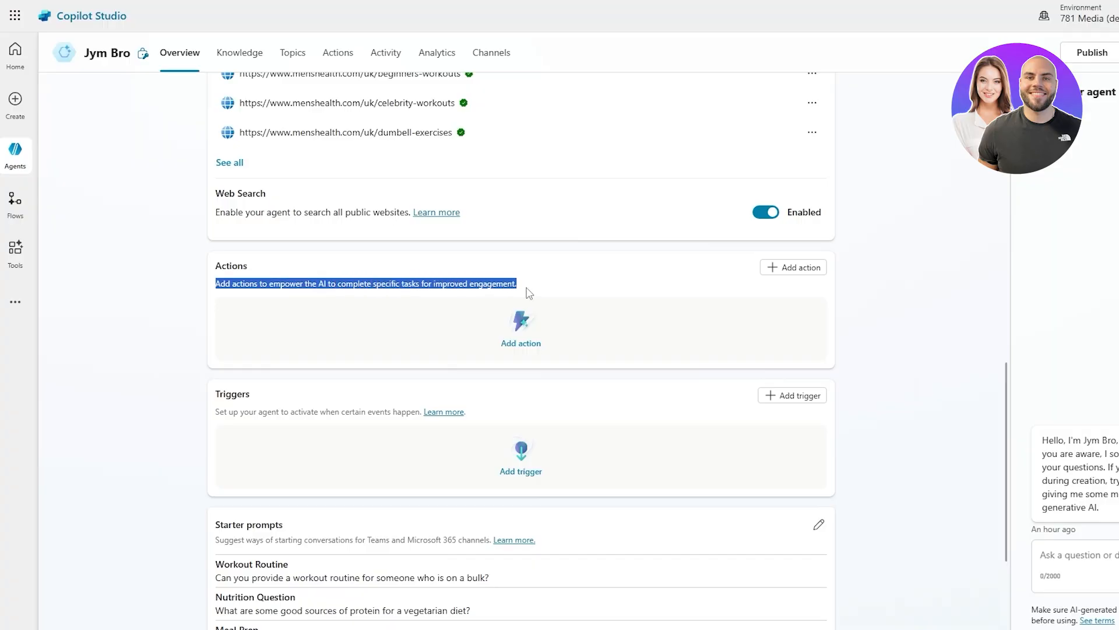
{"action": "left_click", "coordinate": [527, 289]}
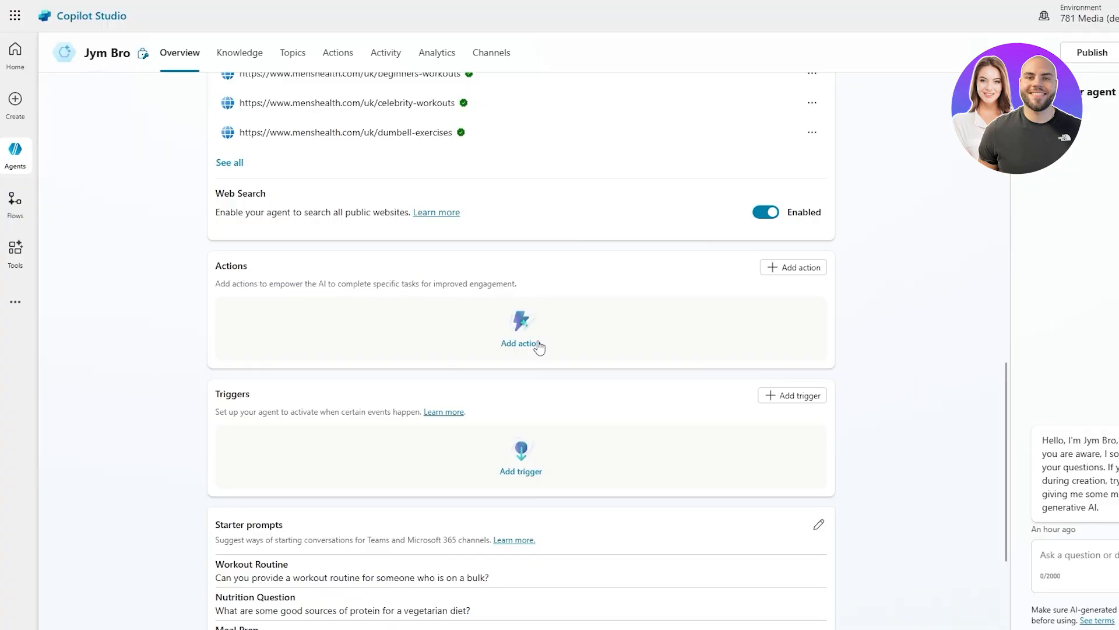
{"action": "left_click", "coordinate": [806, 272]}
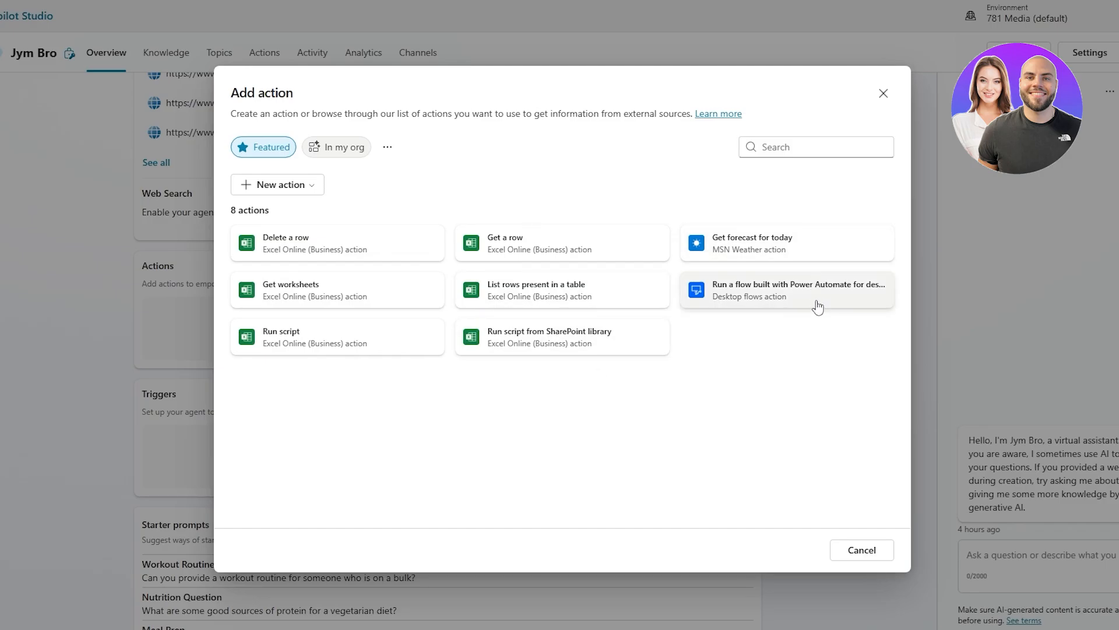
{"action": "left_click", "coordinate": [273, 184]}
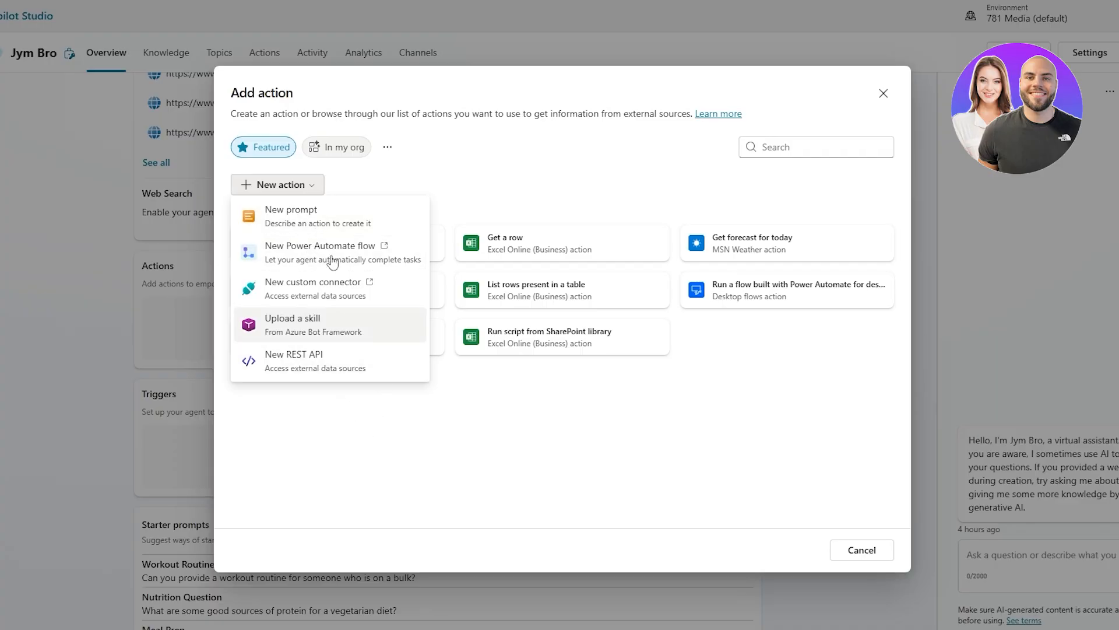
{"action": "left_click", "coordinate": [400, 229]}
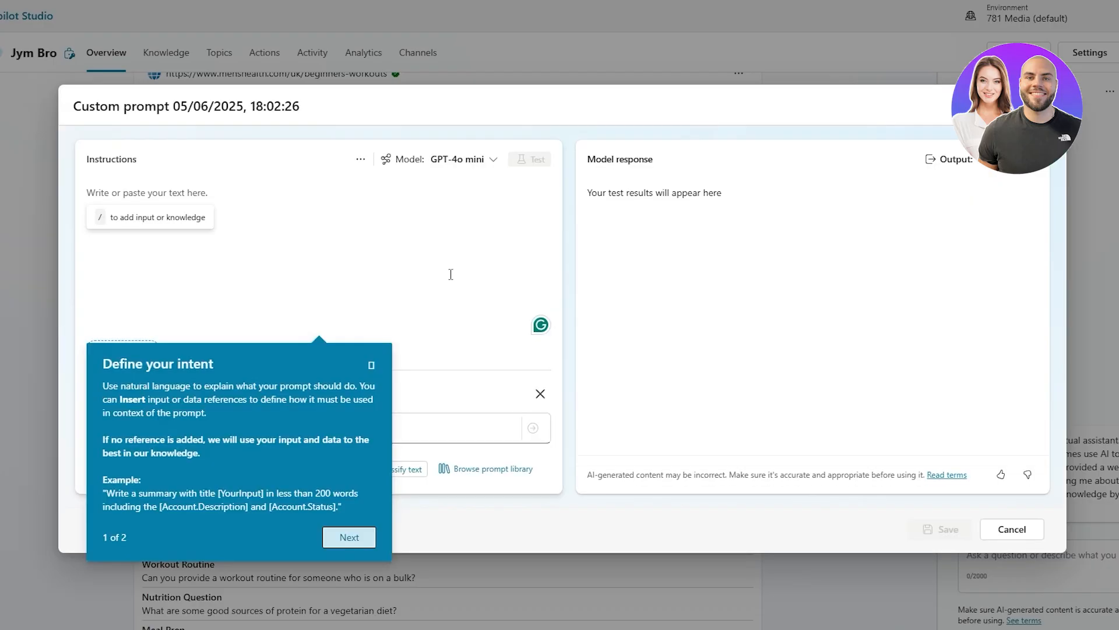
{"action": "left_click", "coordinate": [199, 201]}
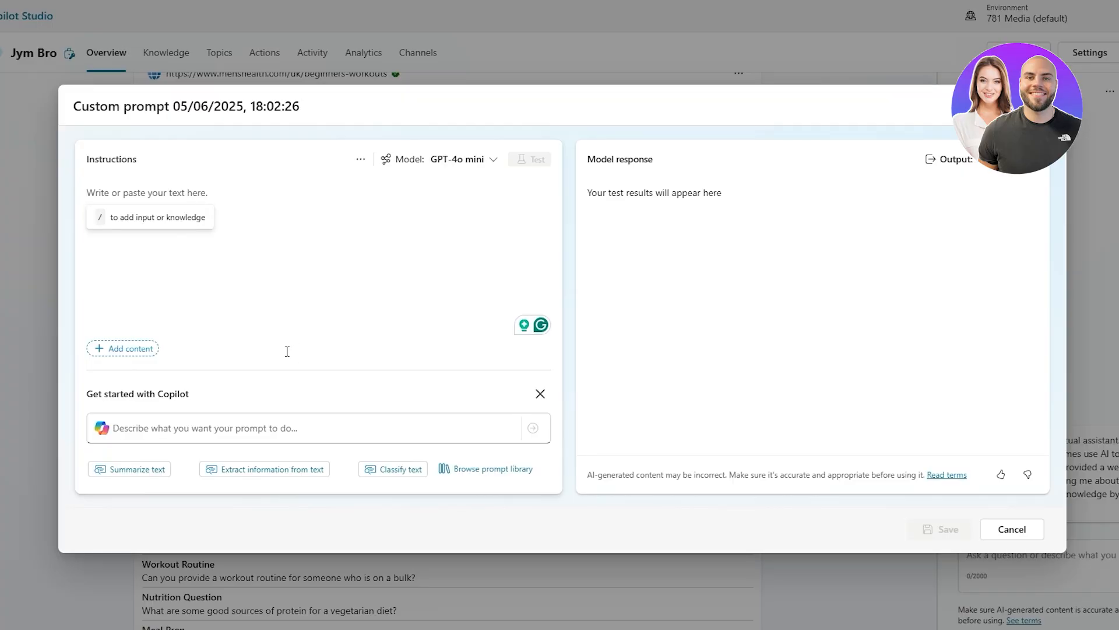
{"action": "type", "text": "create a meal plean for 1700 calories"}
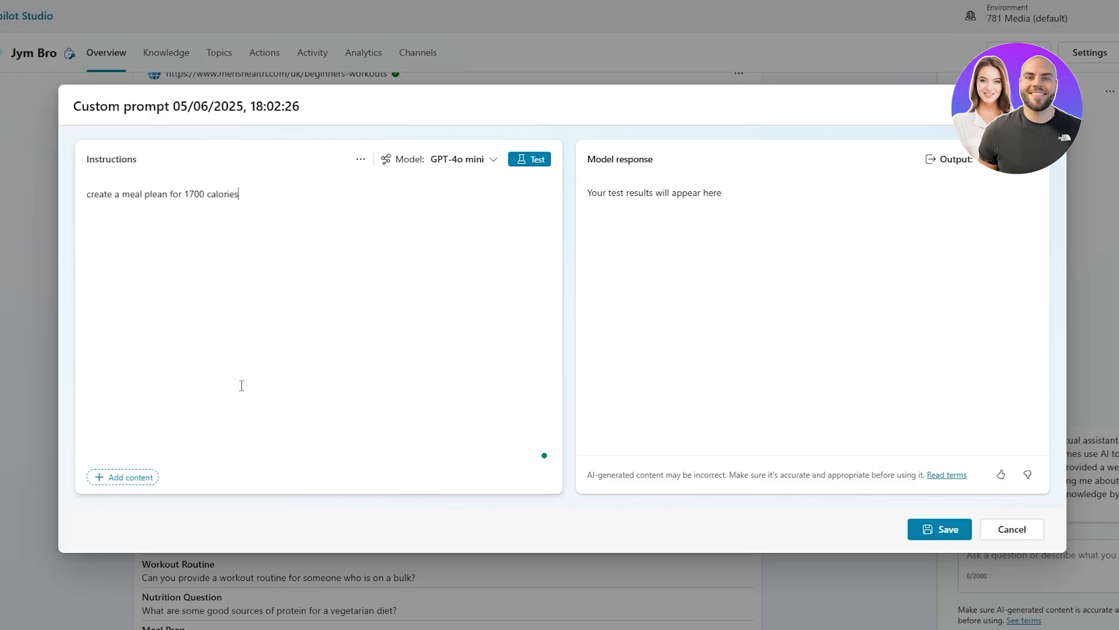
- Check the content types that can be inserted into the prompt without choosing one, and test the prompt
{"action": "left_click", "coordinate": [140, 478]}
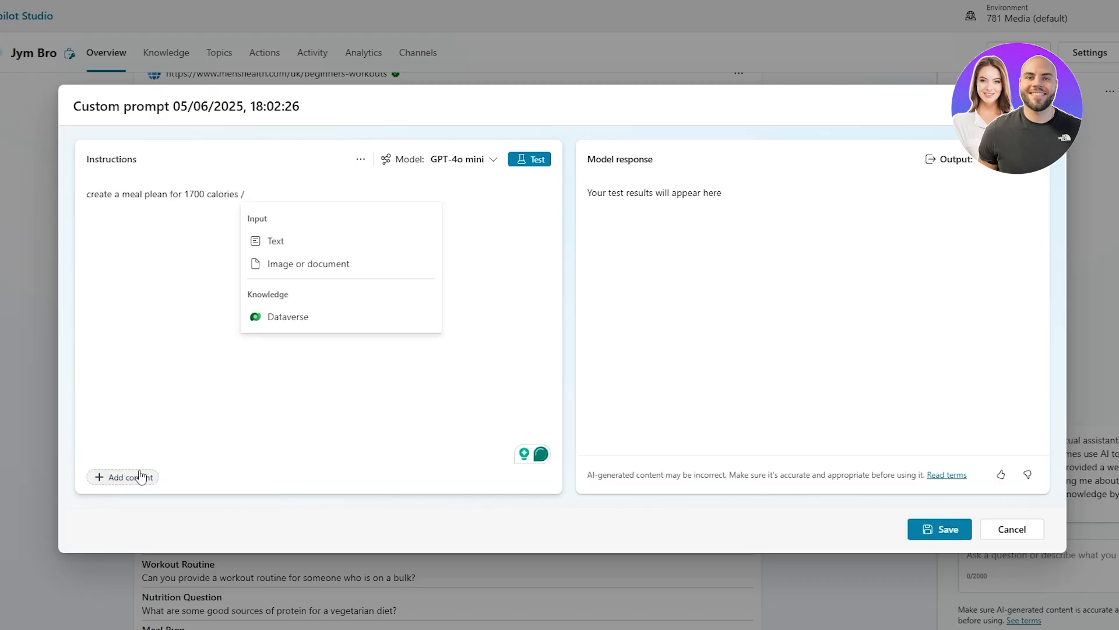
{"action": "left_click", "coordinate": [246, 378]}
{"action": "left_click", "coordinate": [515, 164]}
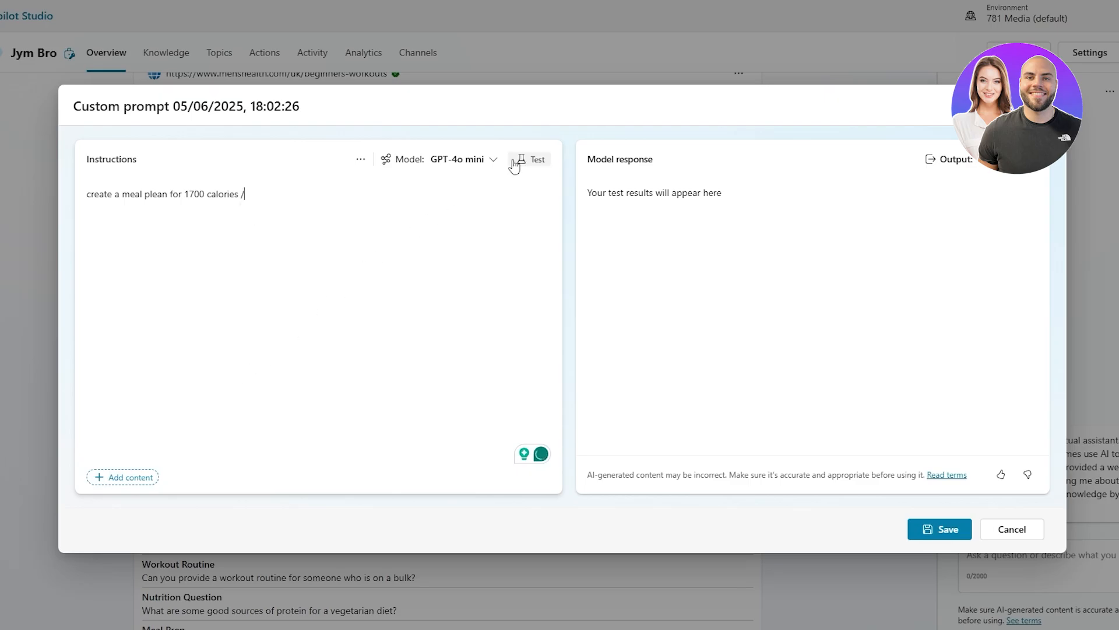
{"action": "left_click", "coordinate": [515, 165]}
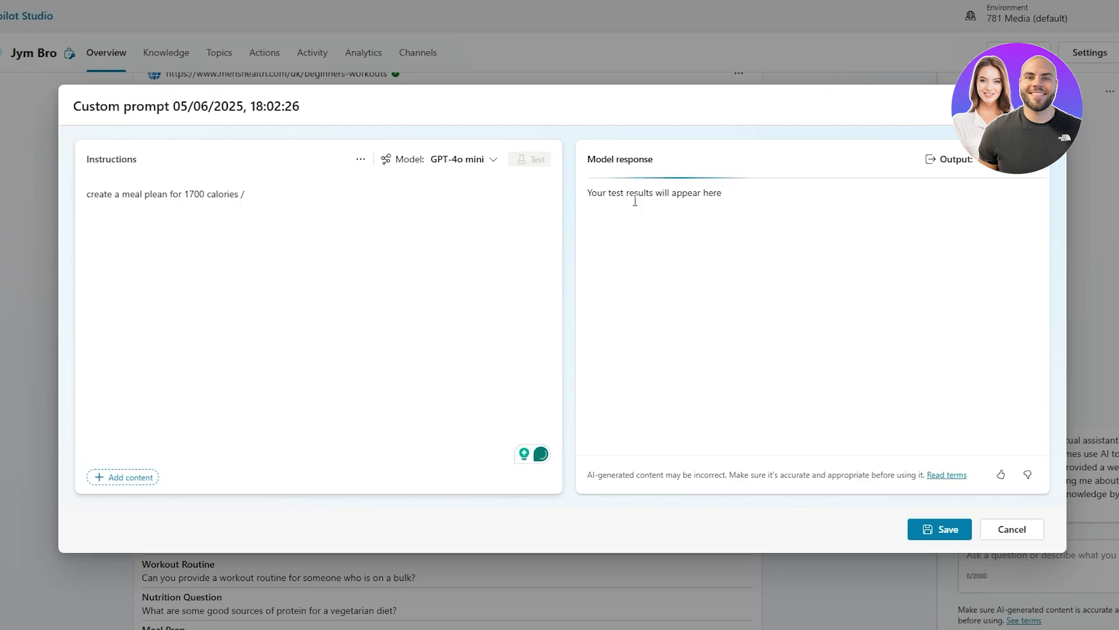
- Examine the generated 1700-calorie meal plan in the model response, including its meals and snacks
{"action": "left_click_drag", "start_coordinate": [595, 159], "coordinate": [660, 162]}
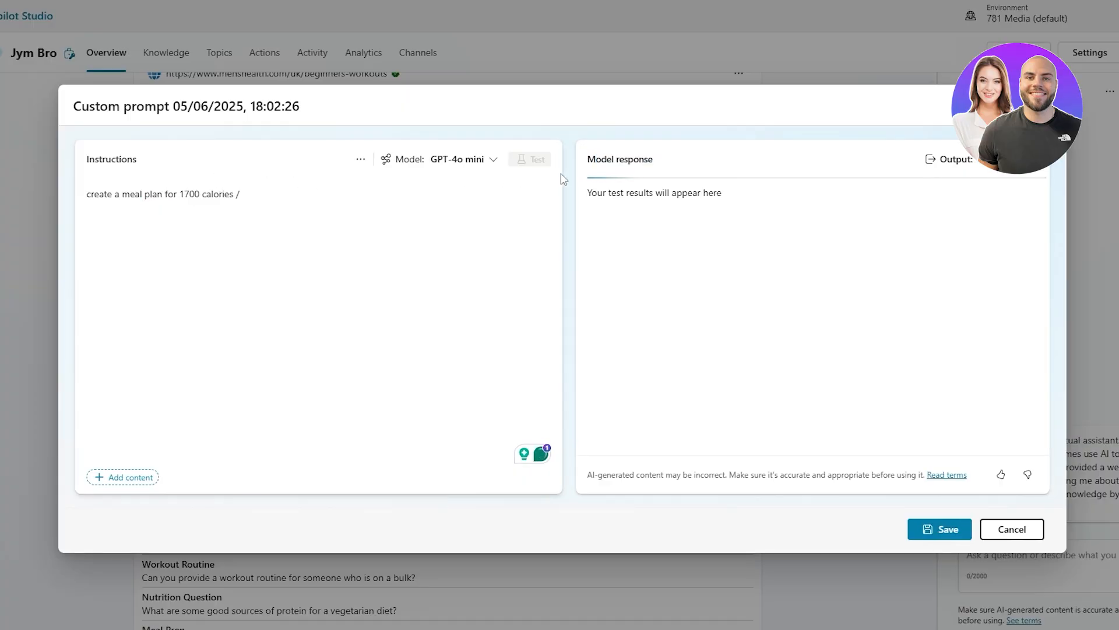
{"action": "left_click_drag", "start_coordinate": [633, 159], "coordinate": [661, 164]}
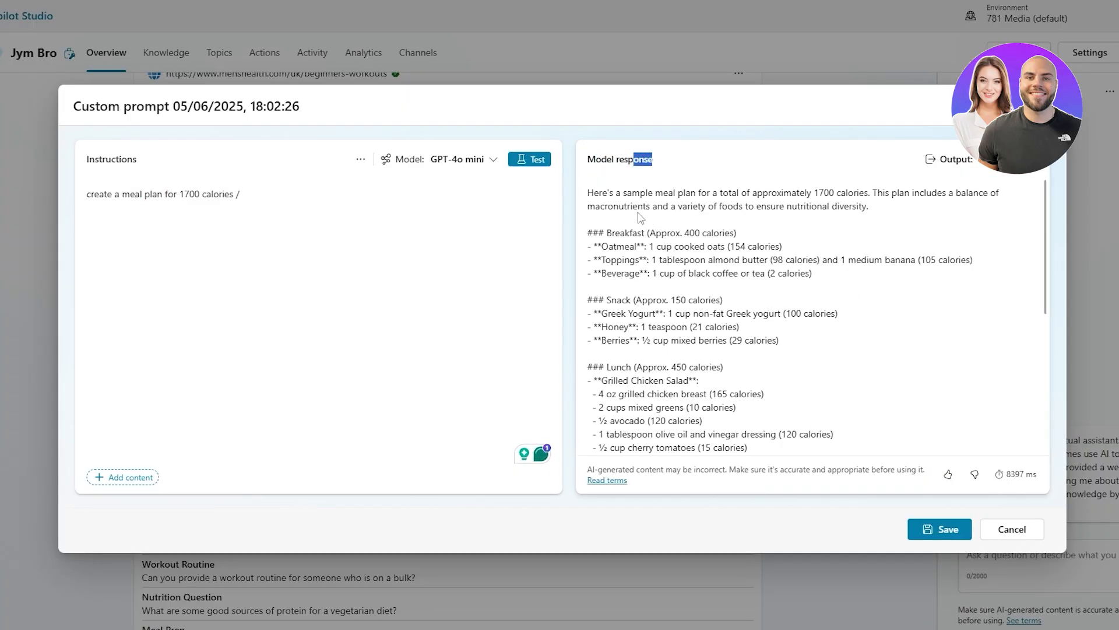
{"action": "left_click_drag", "start_coordinate": [614, 192], "coordinate": [825, 194]}
{"action": "left_click", "coordinate": [821, 192]}
{"action": "left_click_drag", "start_coordinate": [650, 233], "coordinate": [737, 249]}
{"action": "scroll", "coordinate": [698, 286], "scroll_direction": "down", "scroll_amount": 8}
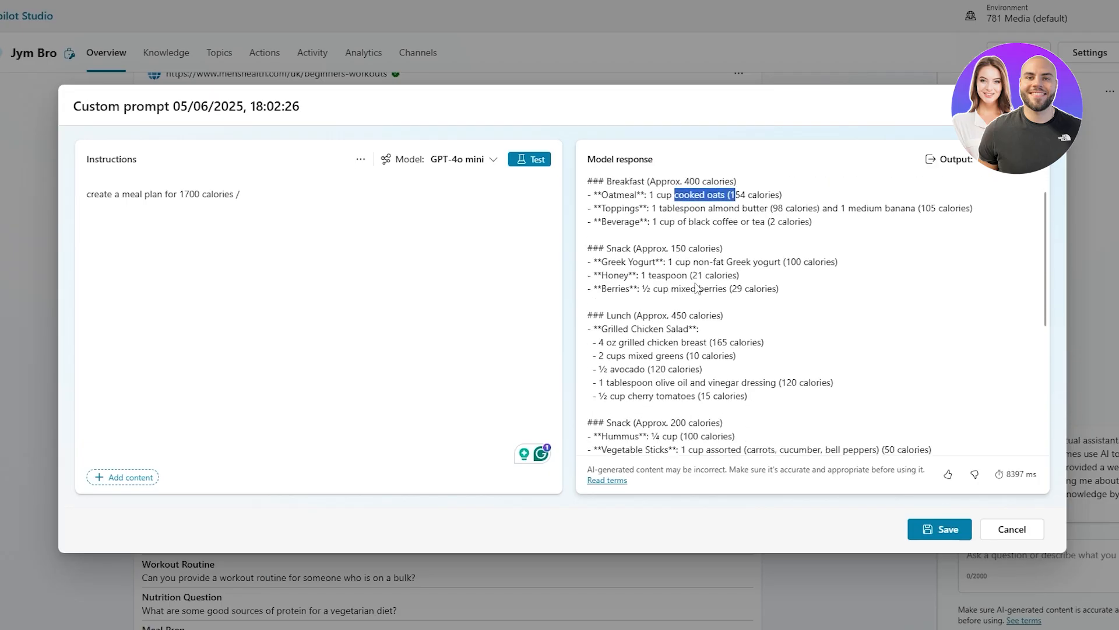
{"action": "scroll", "coordinate": [647, 299], "scroll_direction": "up", "scroll_amount": 8}
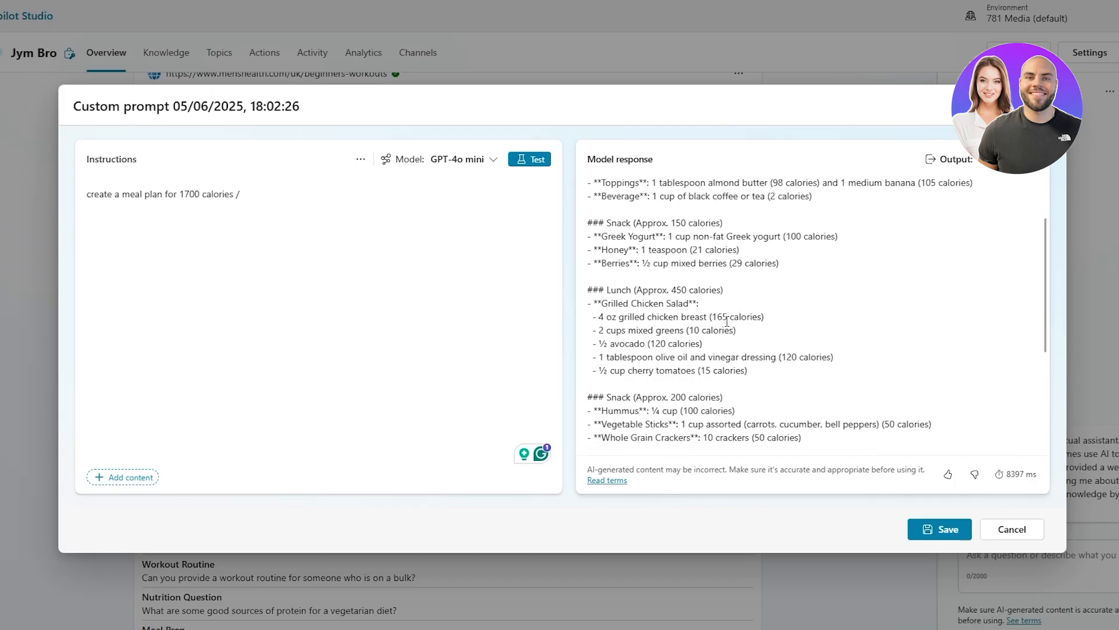
- Save the custom prompt, name the action "Meal Plan For 1700 Cal" and add it to the agent
{"action": "left_click", "coordinate": [927, 529]}
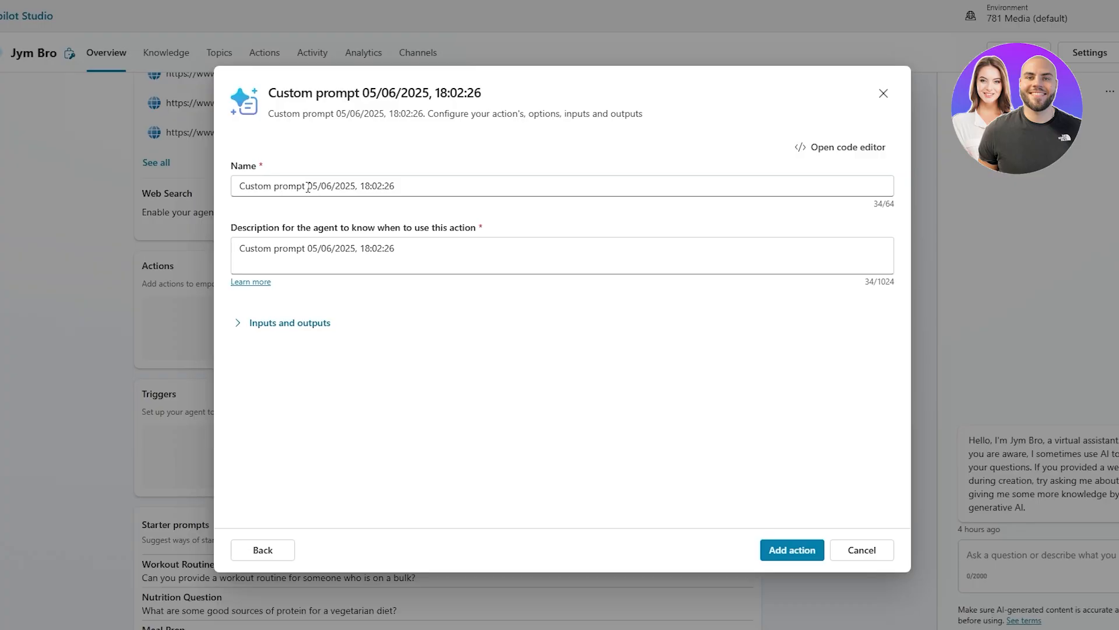
{"action": "double_click", "coordinate": [399, 188]}
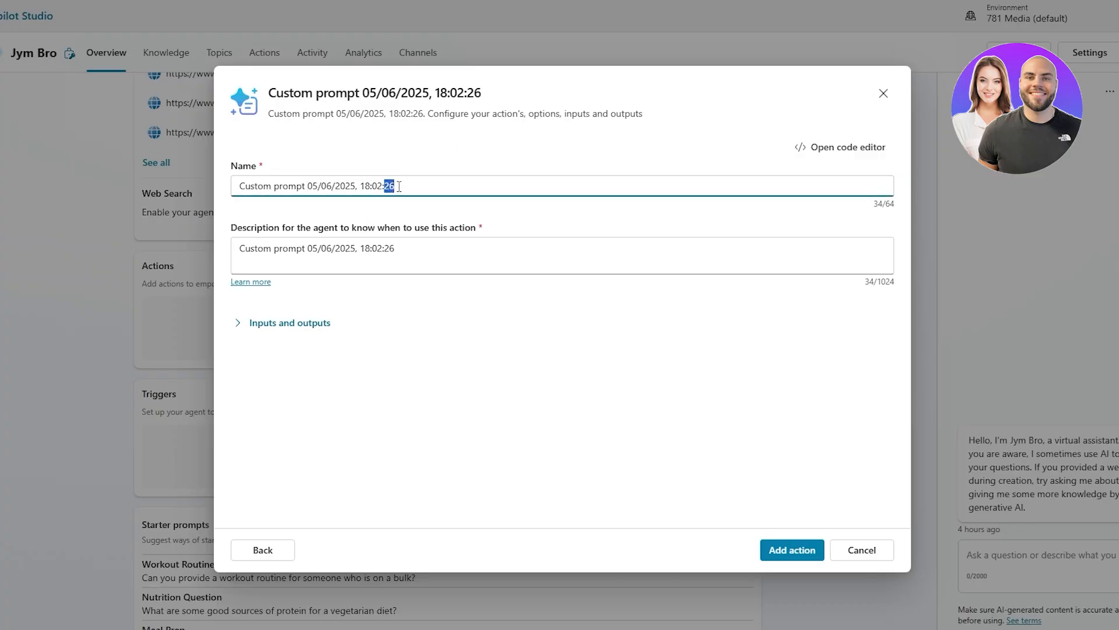
{"action": "double_click", "coordinate": [399, 188]}
{"action": "triple_click", "coordinate": [398, 188]}
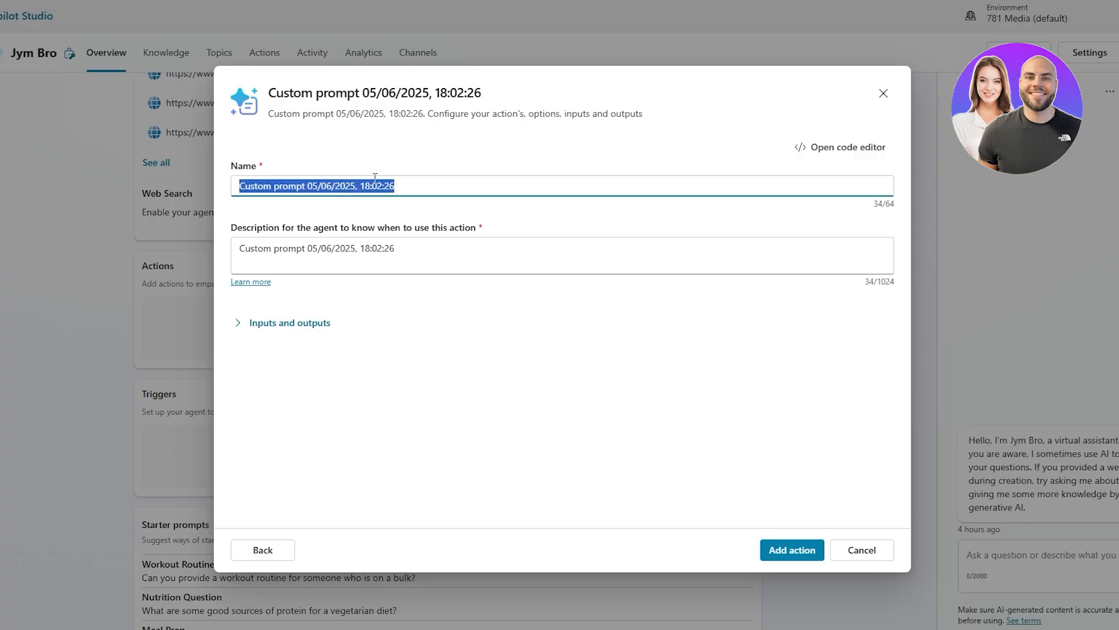
{"action": "type", "text": "Meal Plan For 1700 Cal"}
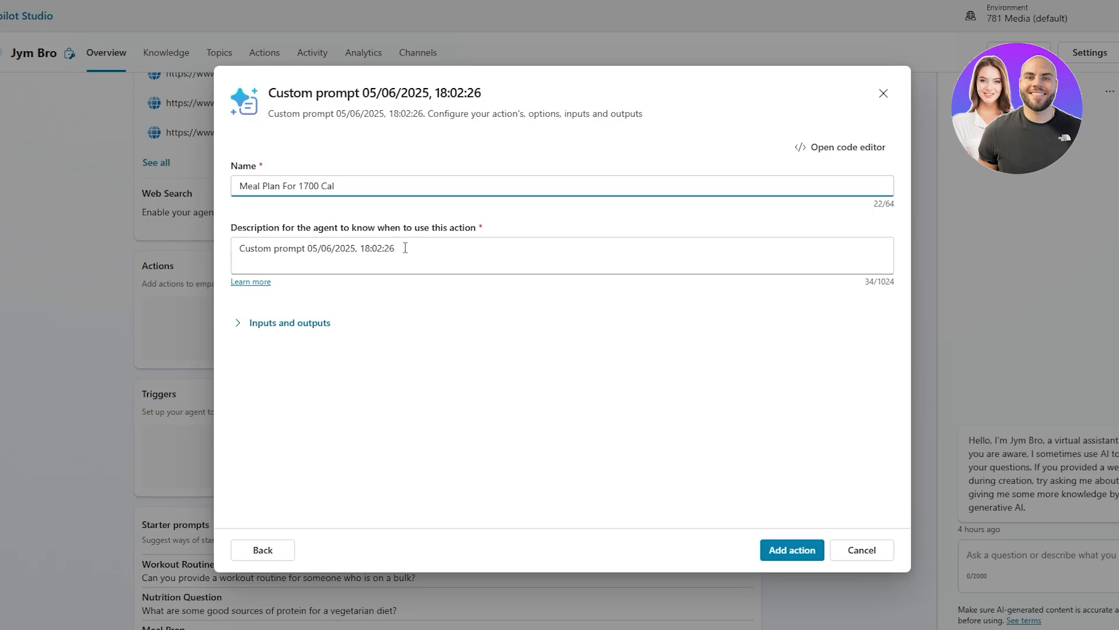
{"action": "left_click", "coordinate": [788, 554]}
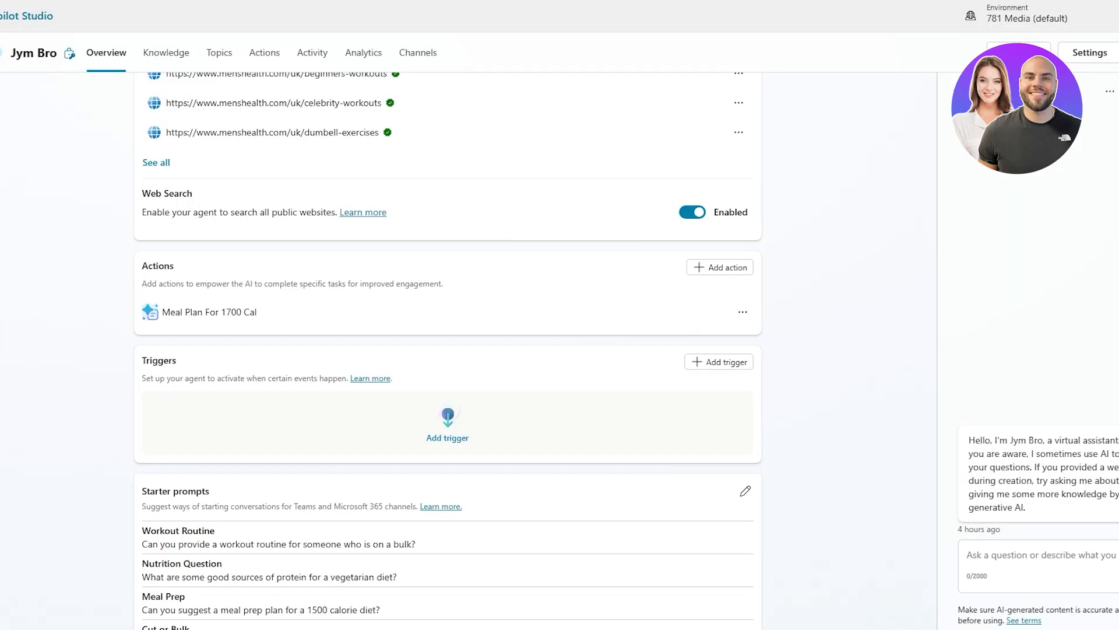
{"action": "double_click", "coordinate": [235, 265]}
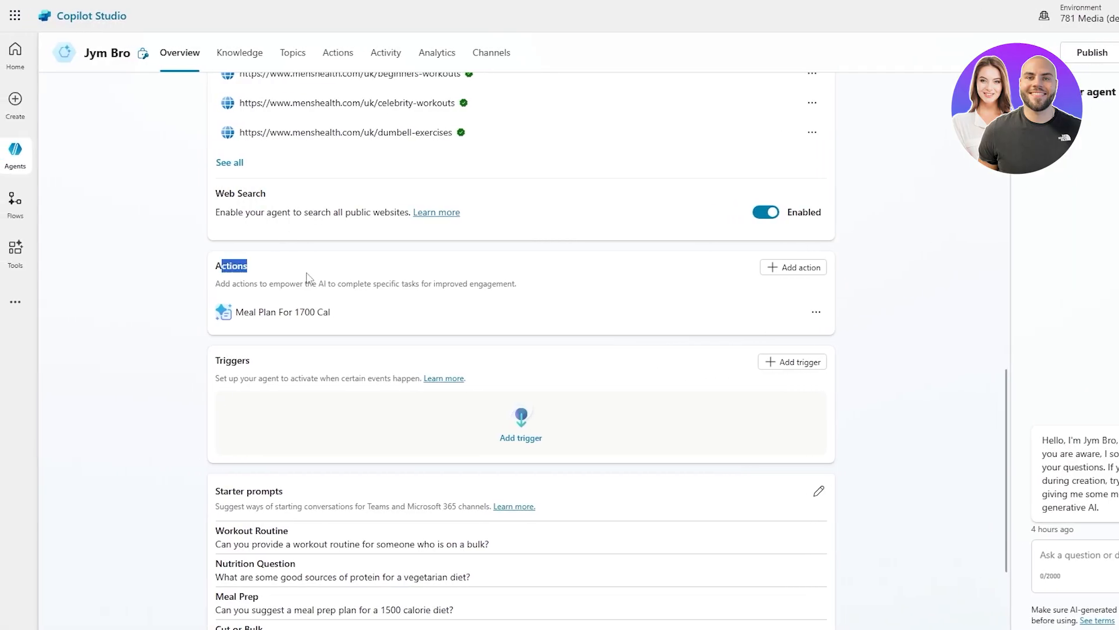
- Open the selection of triggers that can be added to the agent and read its description
{"action": "left_click_drag", "start_coordinate": [226, 360], "coordinate": [256, 361]}
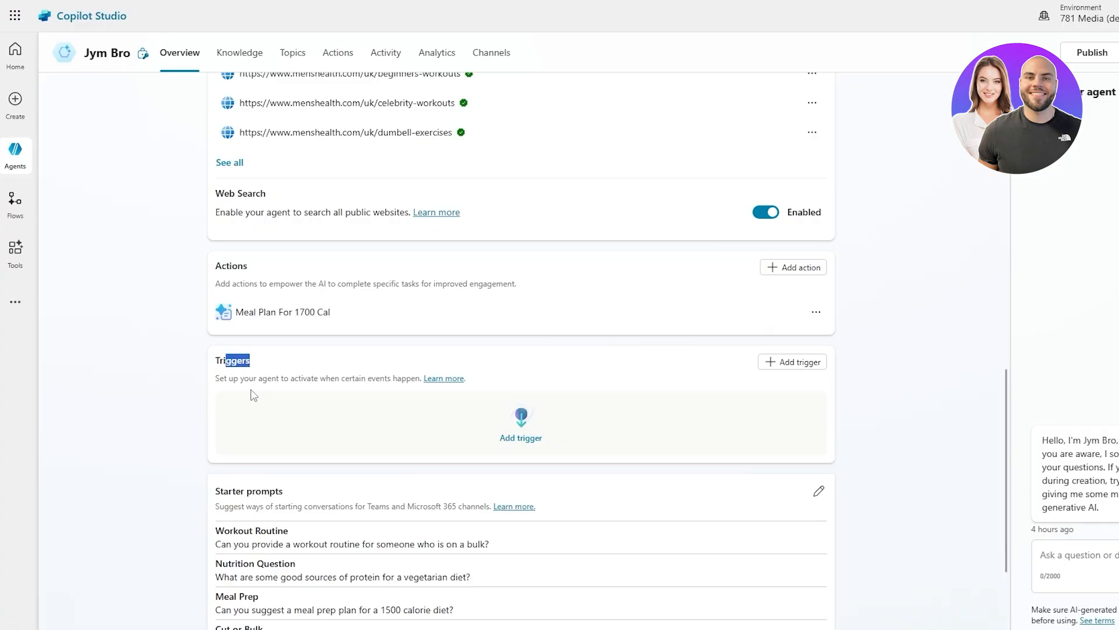
{"action": "left_click", "coordinate": [252, 391]}
{"action": "scroll", "coordinate": [219, 347], "scroll_direction": "up", "scroll_amount": 1}
{"action": "scroll", "coordinate": [220, 347], "scroll_direction": "down", "scroll_amount": 3}
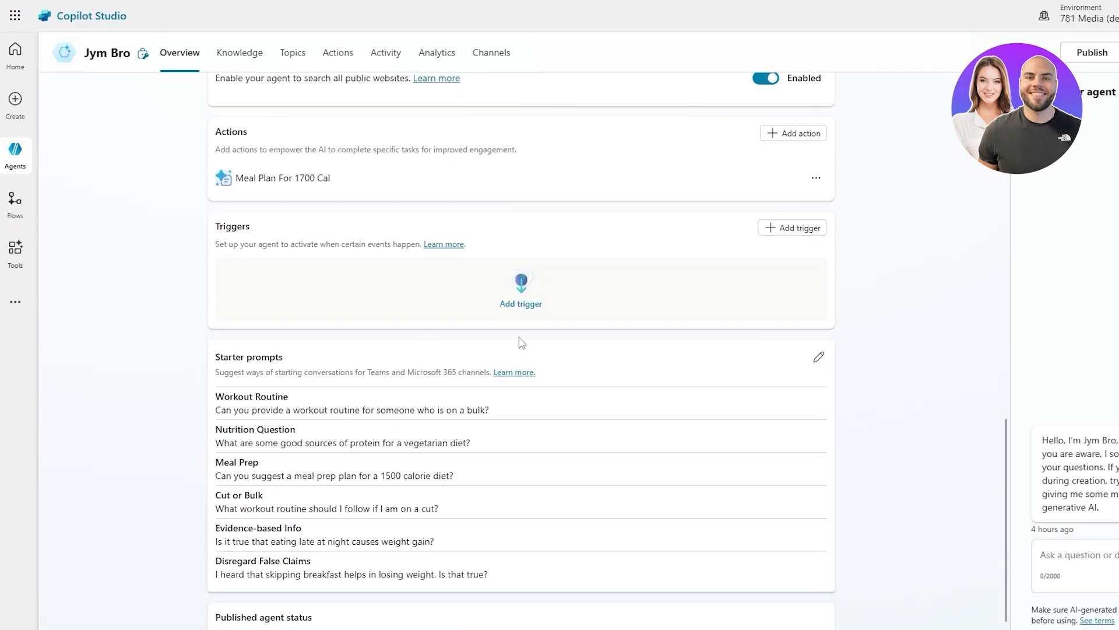
{"action": "left_click", "coordinate": [522, 294]}
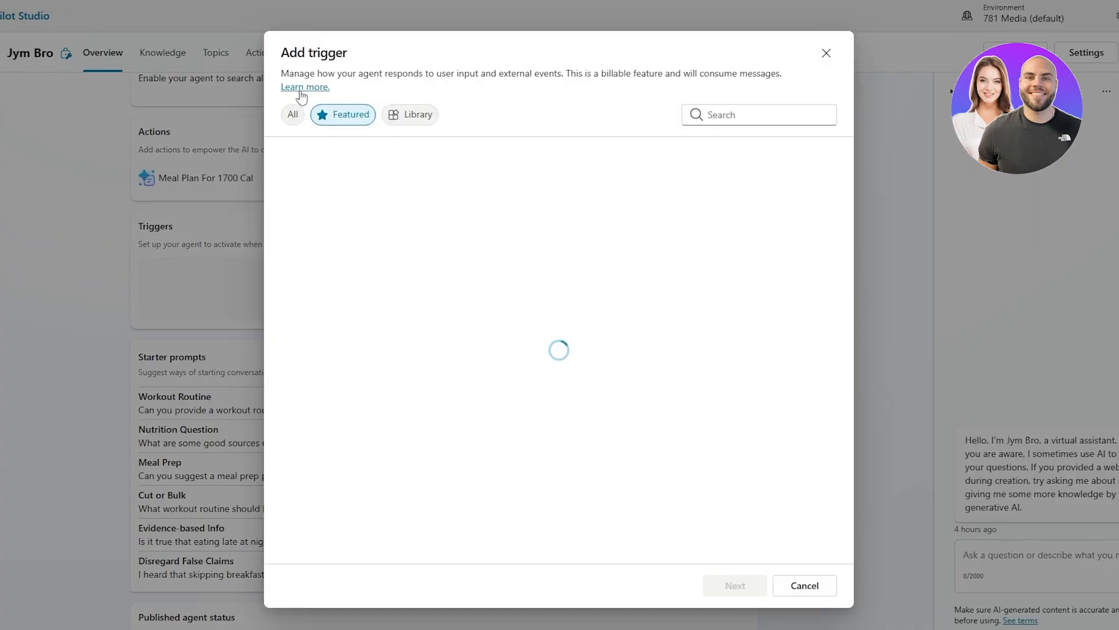
{"action": "left_click_drag", "start_coordinate": [287, 73], "coordinate": [461, 73]}
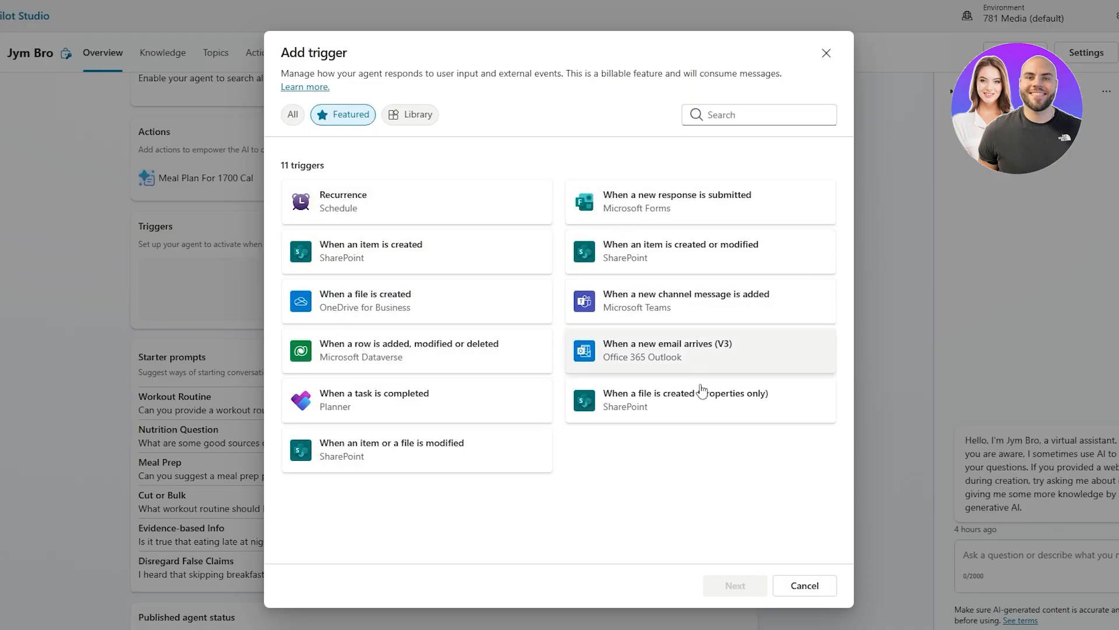
- Browse the library and the complete list of available triggers, and leave without adding one
{"action": "left_click", "coordinate": [399, 116]}
{"action": "left_click", "coordinate": [286, 116]}
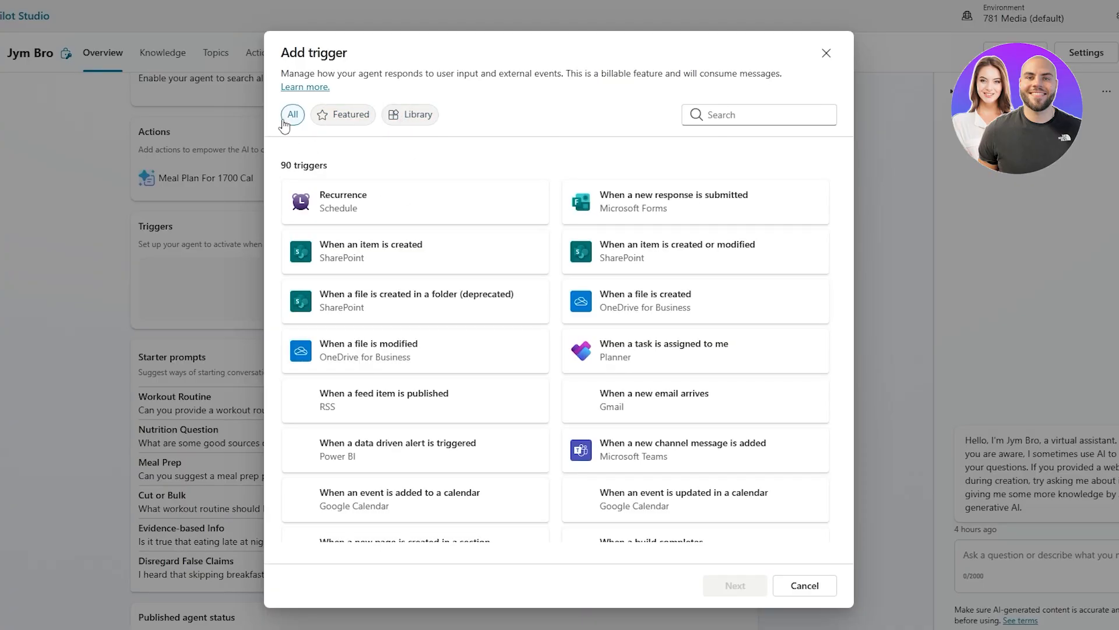
{"action": "scroll", "coordinate": [470, 384], "scroll_direction": "down", "scroll_amount": 4}
{"action": "scroll", "coordinate": [496, 469], "scroll_direction": "up", "scroll_amount": 4}
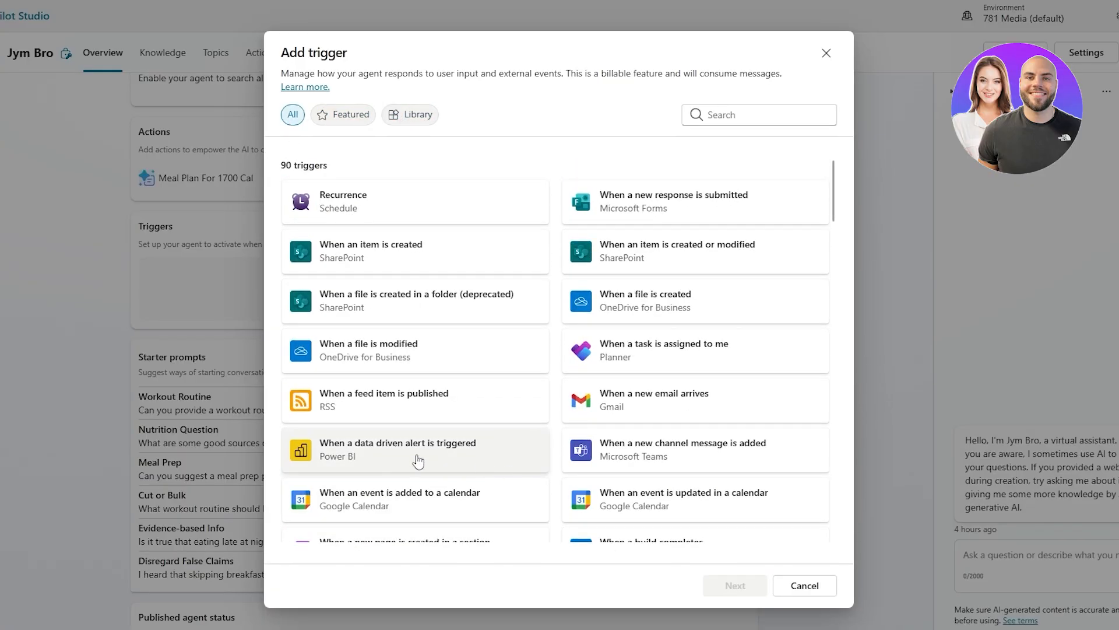
{"action": "scroll", "coordinate": [417, 457], "scroll_direction": "down", "scroll_amount": 13}
{"action": "scroll", "coordinate": [396, 450], "scroll_direction": "down", "scroll_amount": 12}
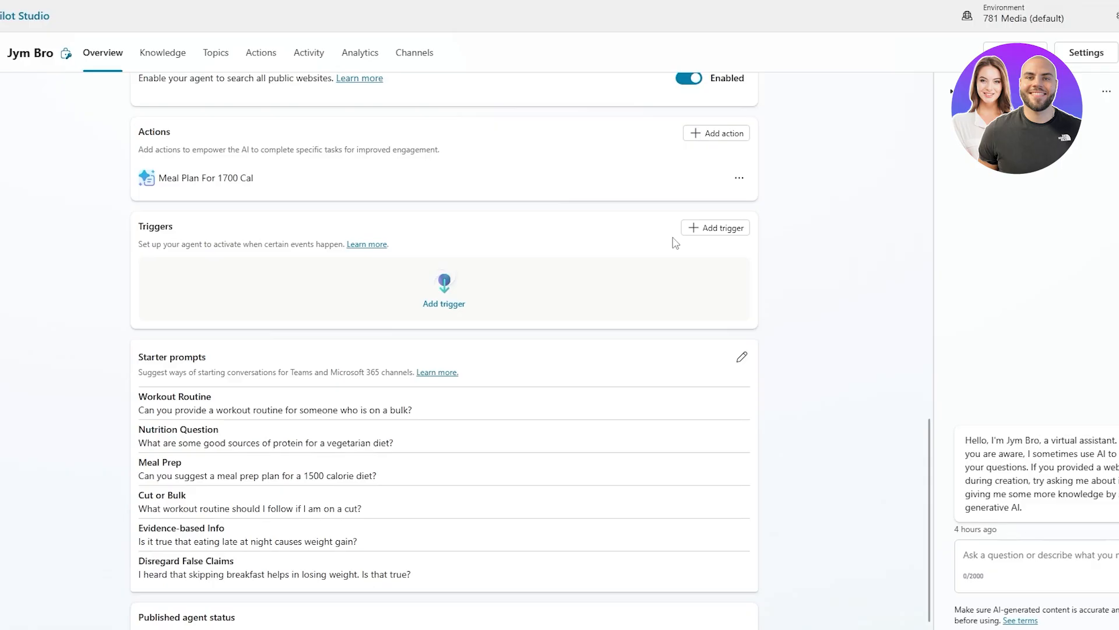
- Review the agent's starter prompts, including Workout Routine and Meal Prep, and return to the agent details on the overview
{"action": "scroll", "coordinate": [517, 311], "scroll_direction": "left", "scroll_amount": 2}
{"action": "scroll", "coordinate": [513, 310], "scroll_direction": "down", "scroll_amount": 1}
{"action": "left_click_drag", "start_coordinate": [225, 316], "coordinate": [286, 318]}
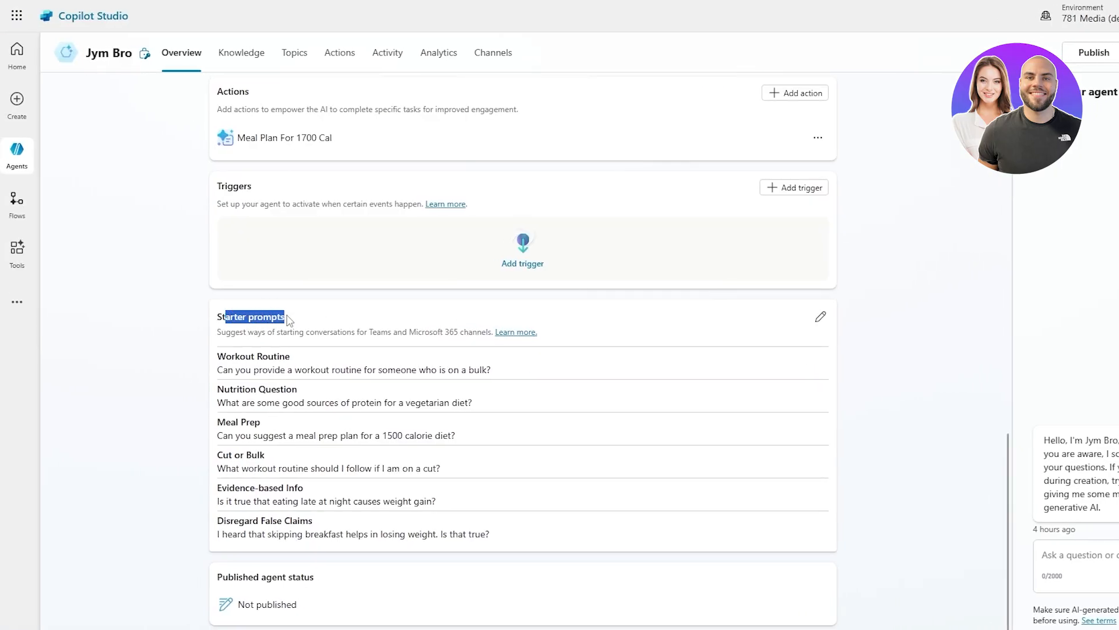
{"action": "left_click_drag", "start_coordinate": [239, 355], "coordinate": [291, 356]}
{"action": "left_click_drag", "start_coordinate": [225, 422], "coordinate": [286, 429]}
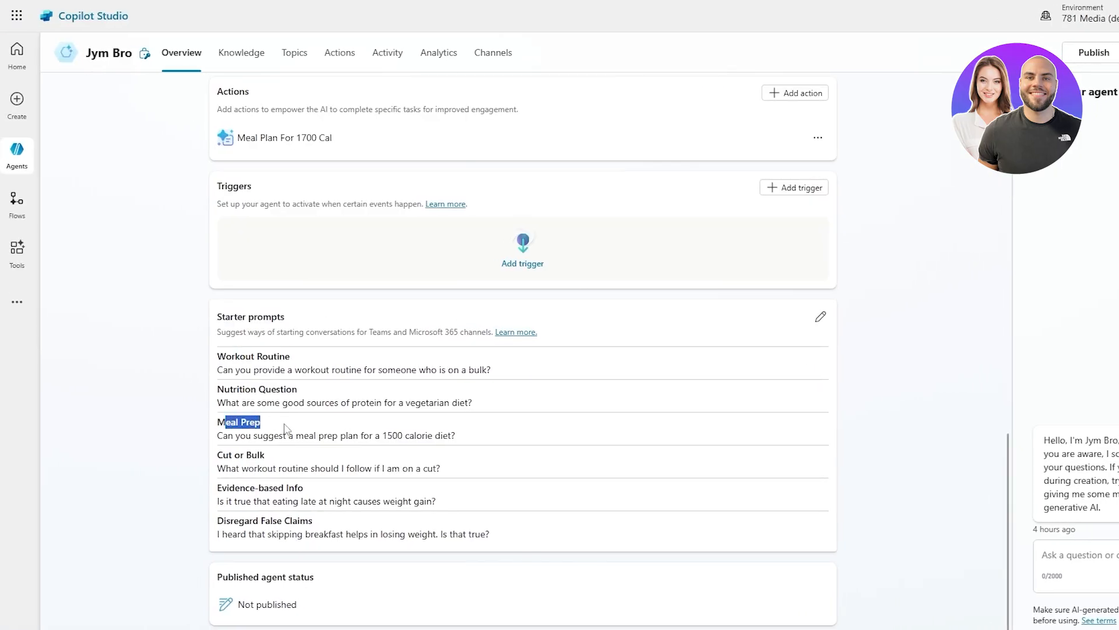
{"action": "scroll", "coordinate": [629, 517], "scroll_direction": "up", "scroll_amount": 15}
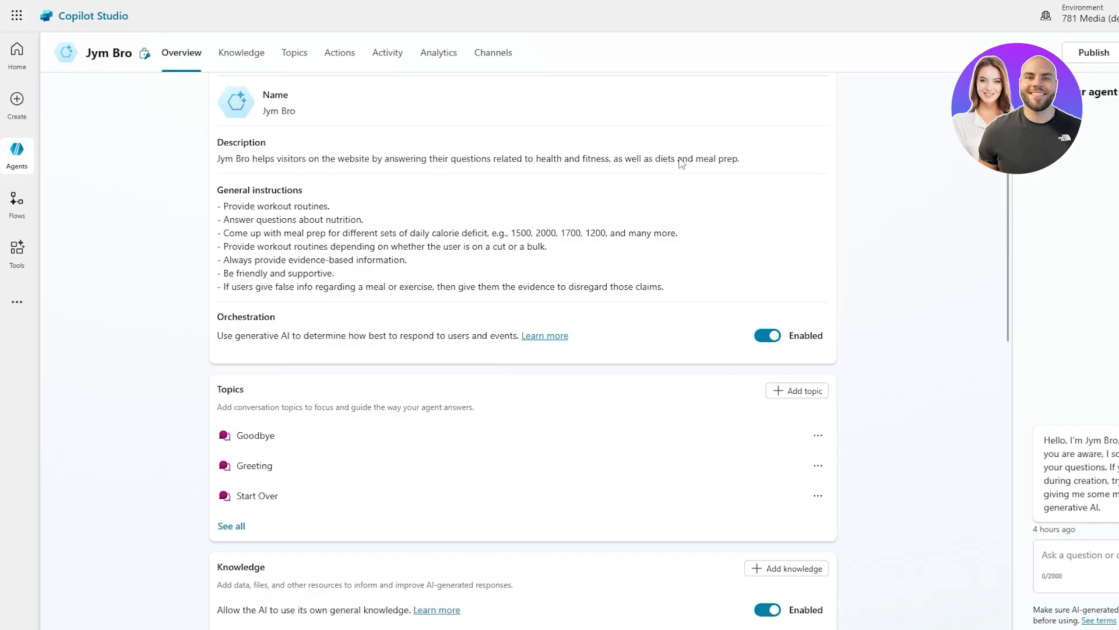
{"action": "scroll", "coordinate": [681, 164], "scroll_direction": "up", "scroll_amount": 3}
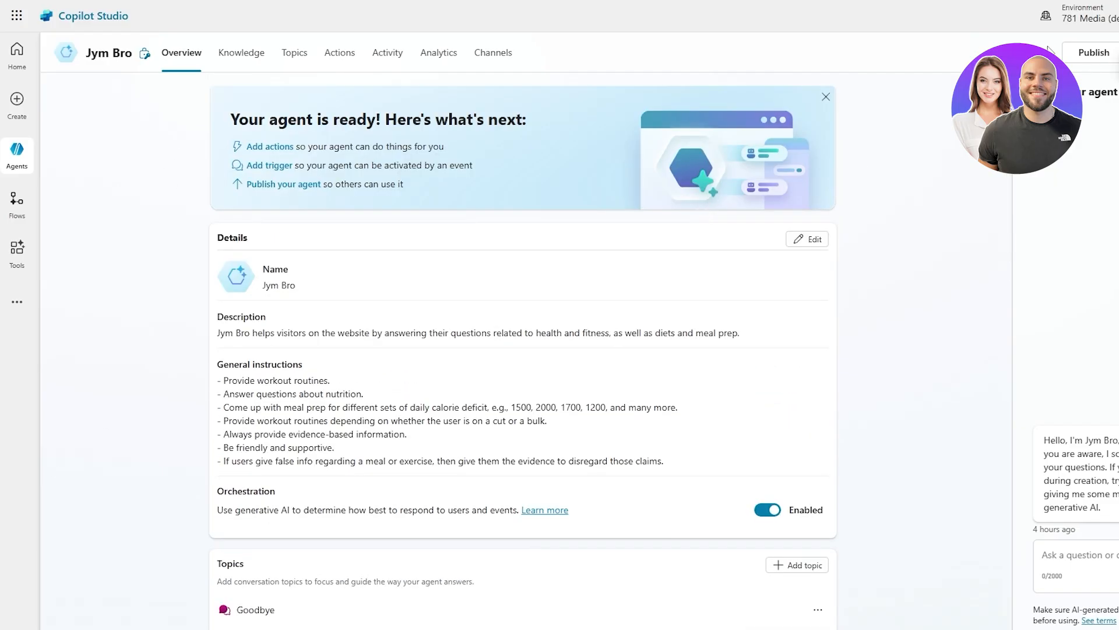
- Review the agent's knowledge sources and custom topics, and check the ways to add a topic without choosing one
{"action": "left_click", "coordinate": [239, 65]}
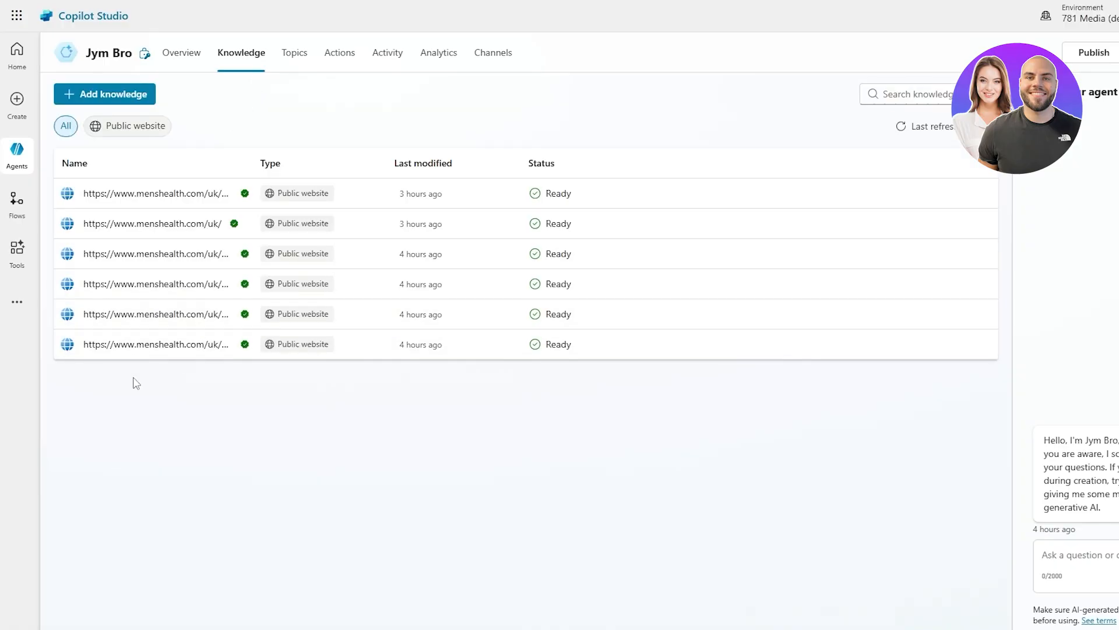
{"action": "left_click", "coordinate": [291, 55]}
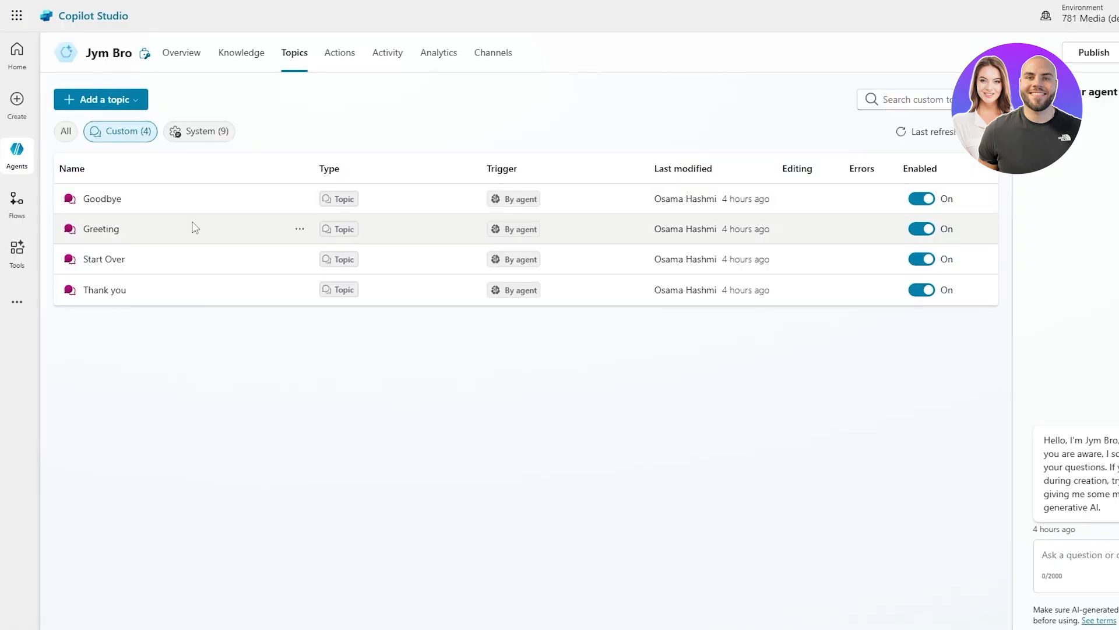
{"action": "left_click", "coordinate": [117, 99]}
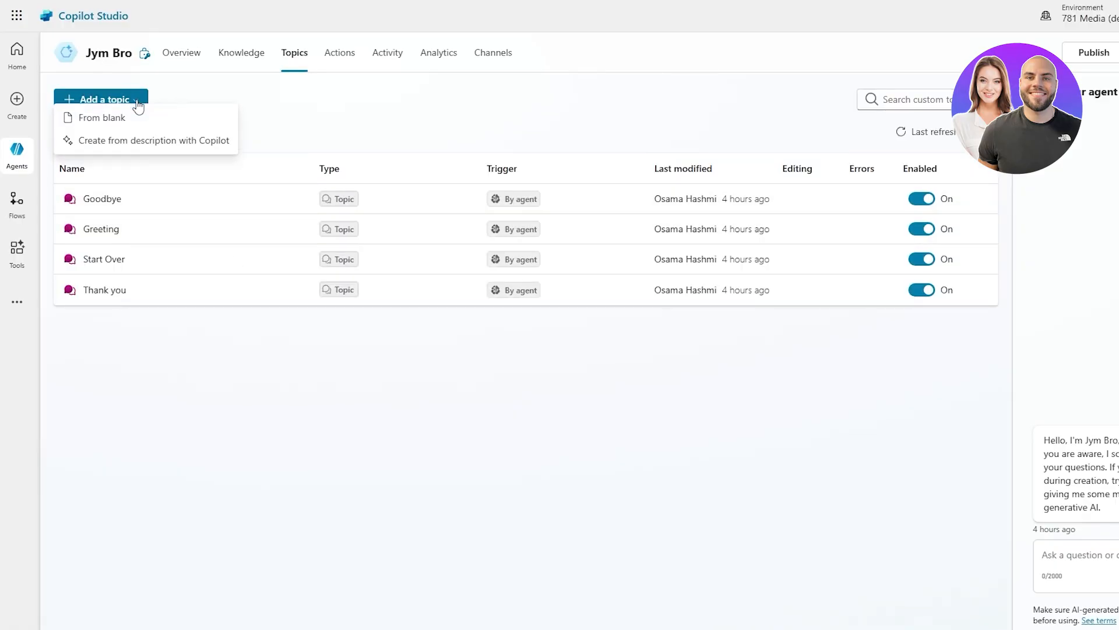
{"action": "left_click", "coordinate": [214, 344]}
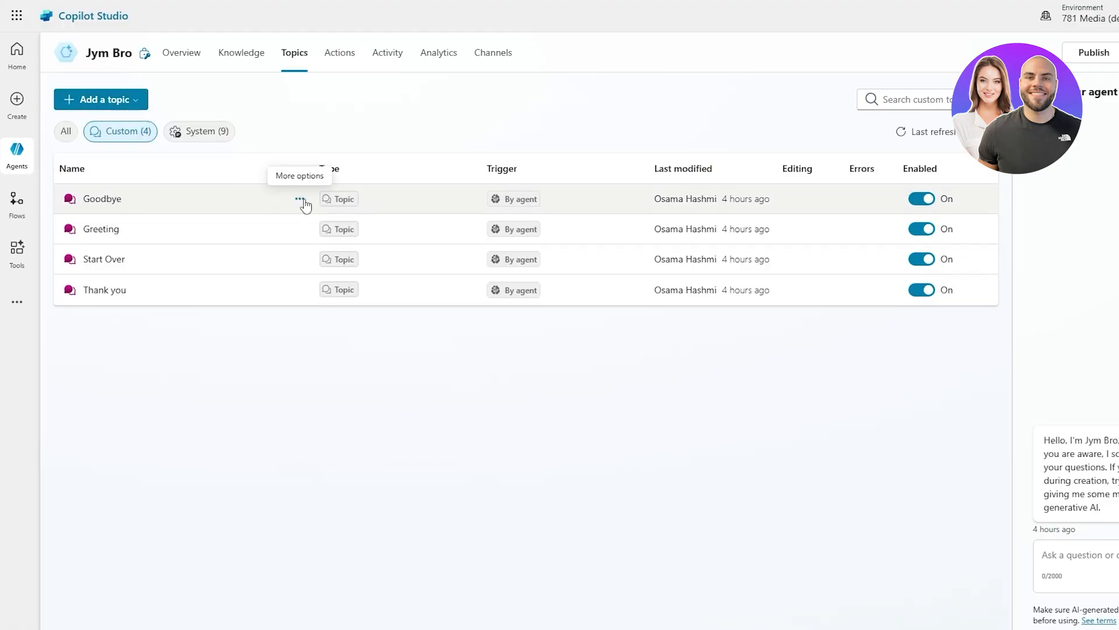
- Open the Goodbye topic's flow and block the site's request for clipboard access
{"action": "left_click", "coordinate": [96, 207]}
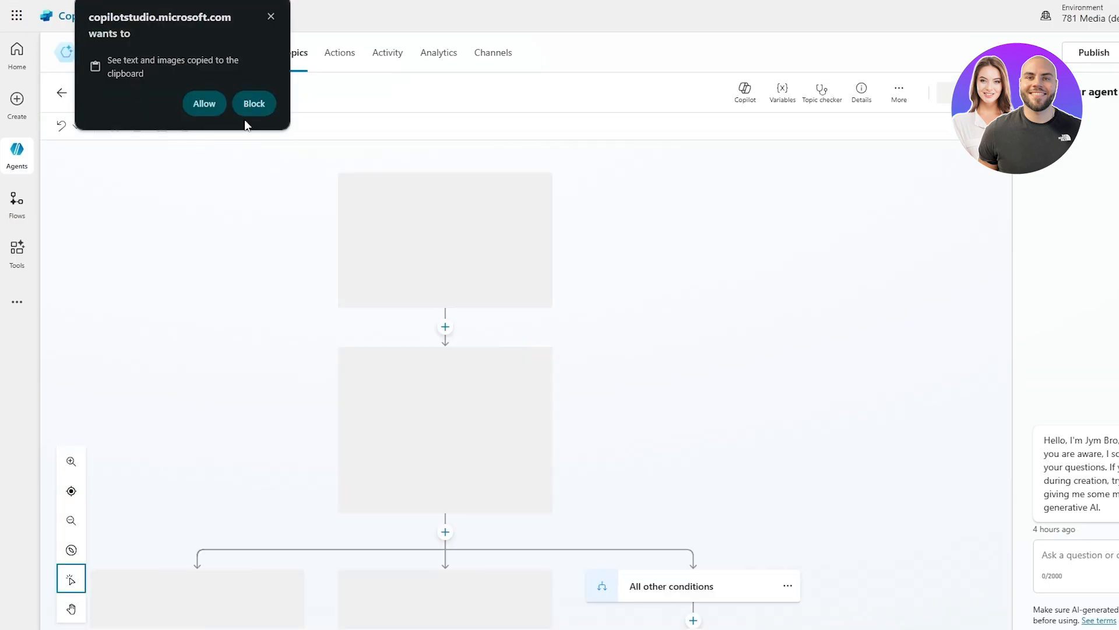
{"action": "left_click", "coordinate": [251, 108]}
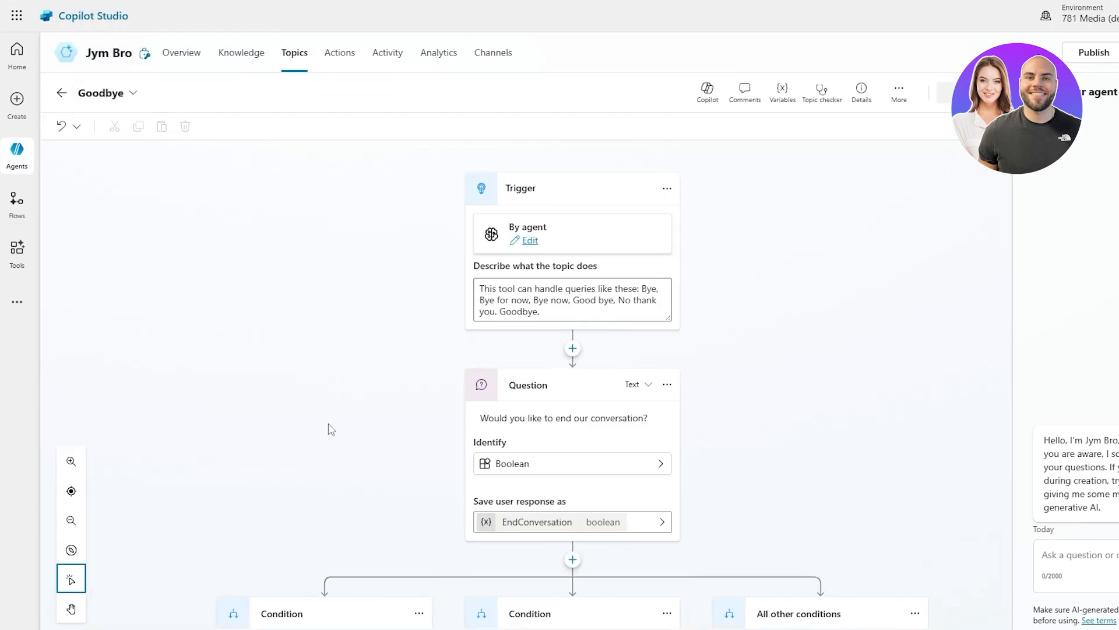
{"action": "scroll", "coordinate": [244, 222], "scroll_direction": "down", "scroll_amount": 2}
{"action": "scroll", "coordinate": [551, 315], "scroll_direction": "up", "scroll_amount": 2}
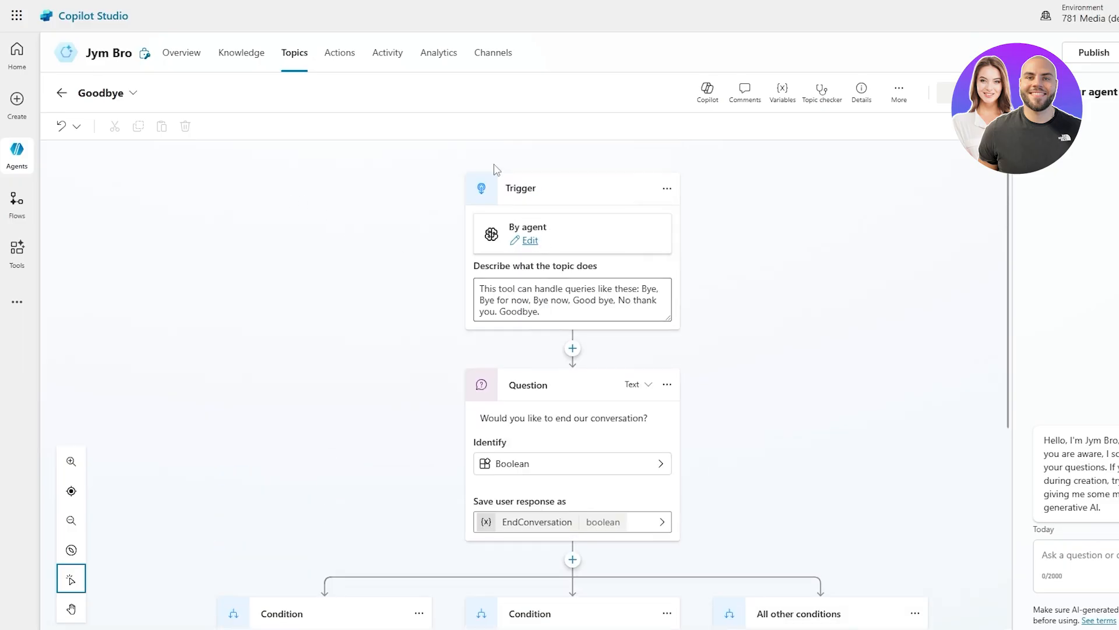
- Examine the Goodbye topic's trigger description and the question that follows it
{"action": "left_click_drag", "start_coordinate": [499, 289], "coordinate": [611, 298]}
{"action": "left_click", "coordinate": [618, 298]}
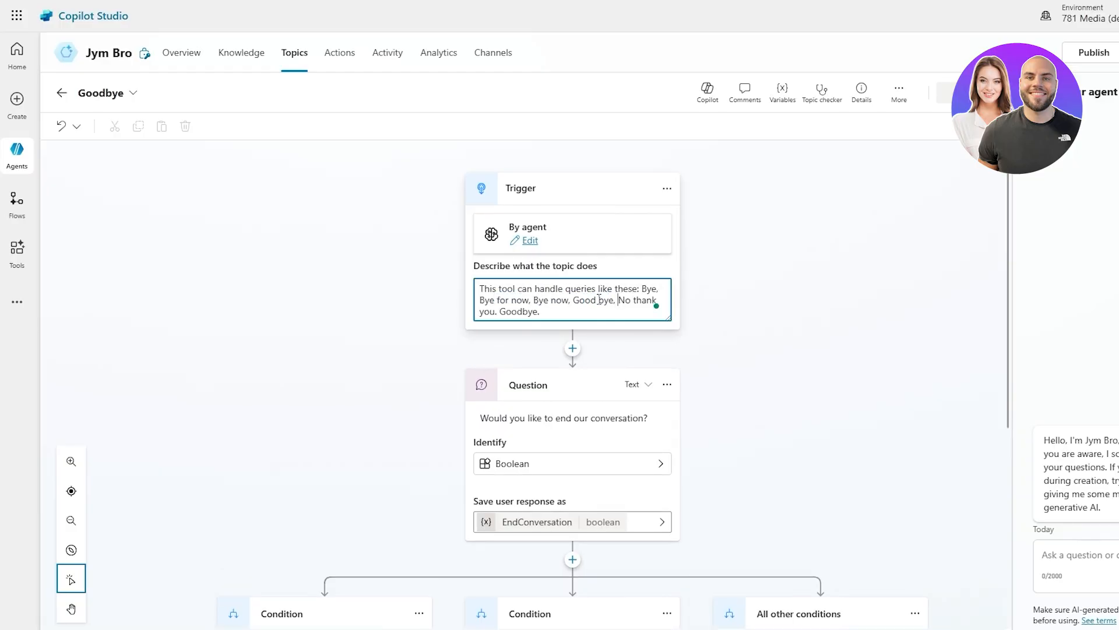
{"action": "scroll", "coordinate": [572, 305], "scroll_direction": "down", "scroll_amount": 1}
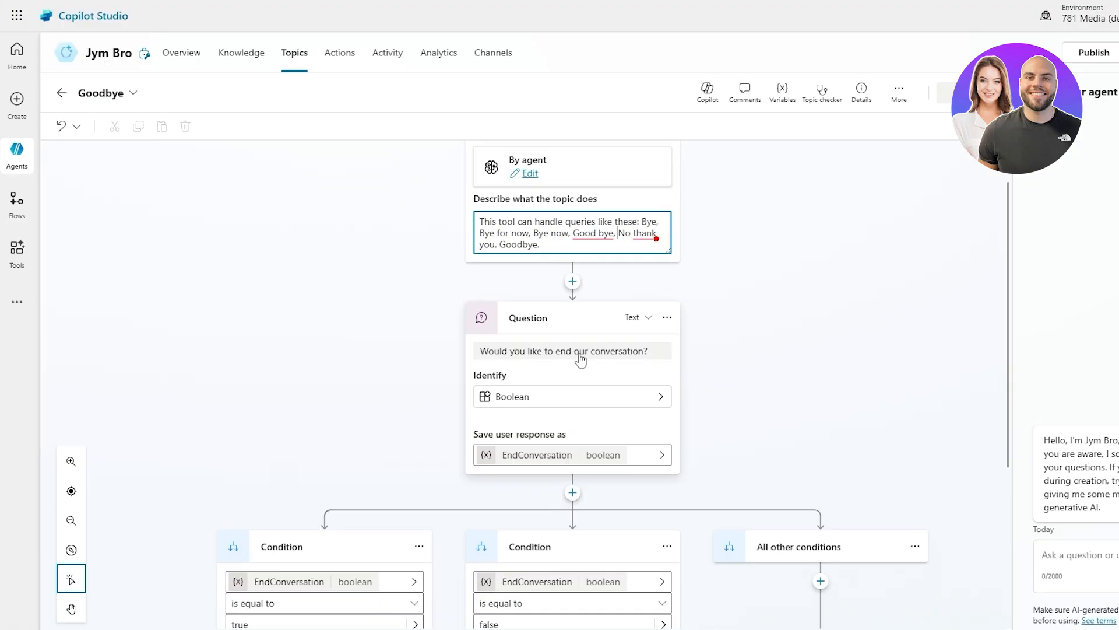
{"action": "scroll", "coordinate": [522, 391], "scroll_direction": "down", "scroll_amount": 2}
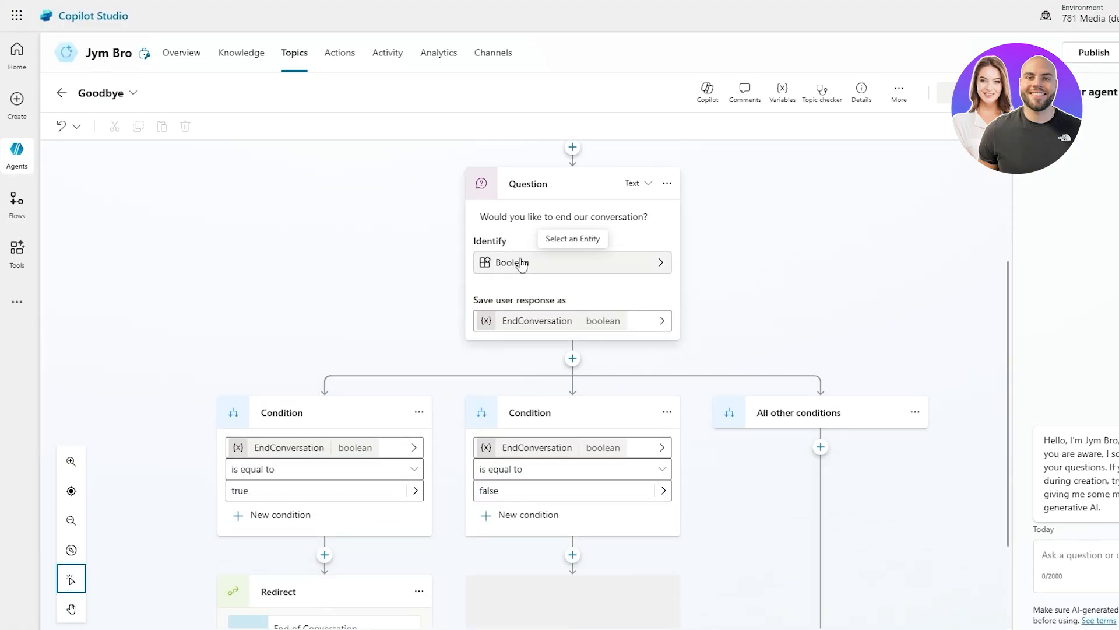
- Look through the entity options for the information the Goodbye topic's question can identify
{"action": "left_click", "coordinate": [661, 268]}
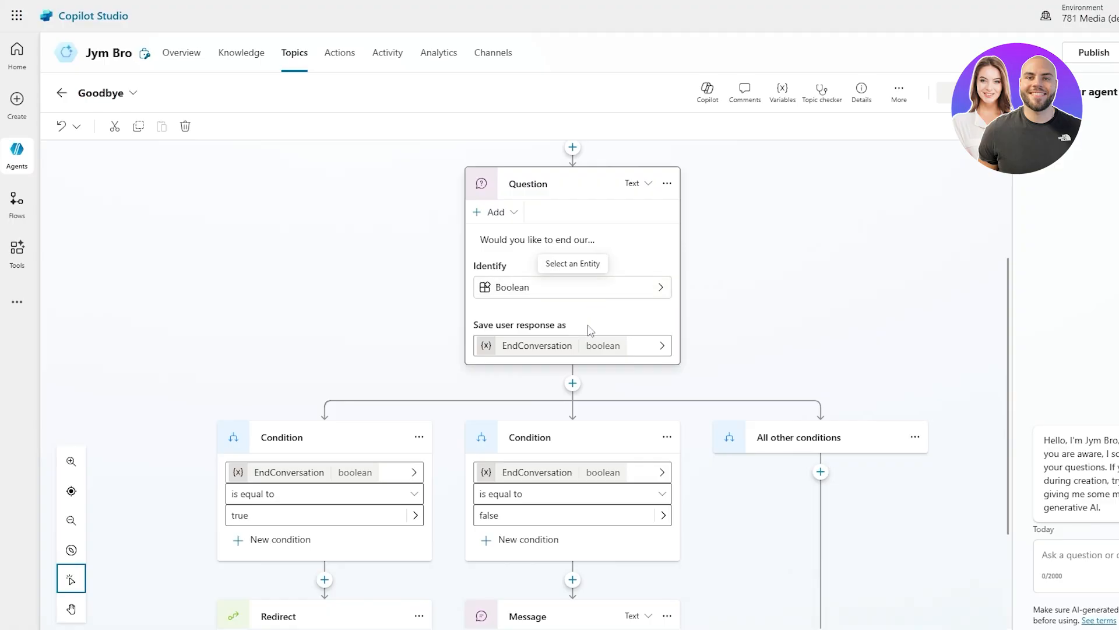
{"action": "left_click", "coordinate": [666, 301]}
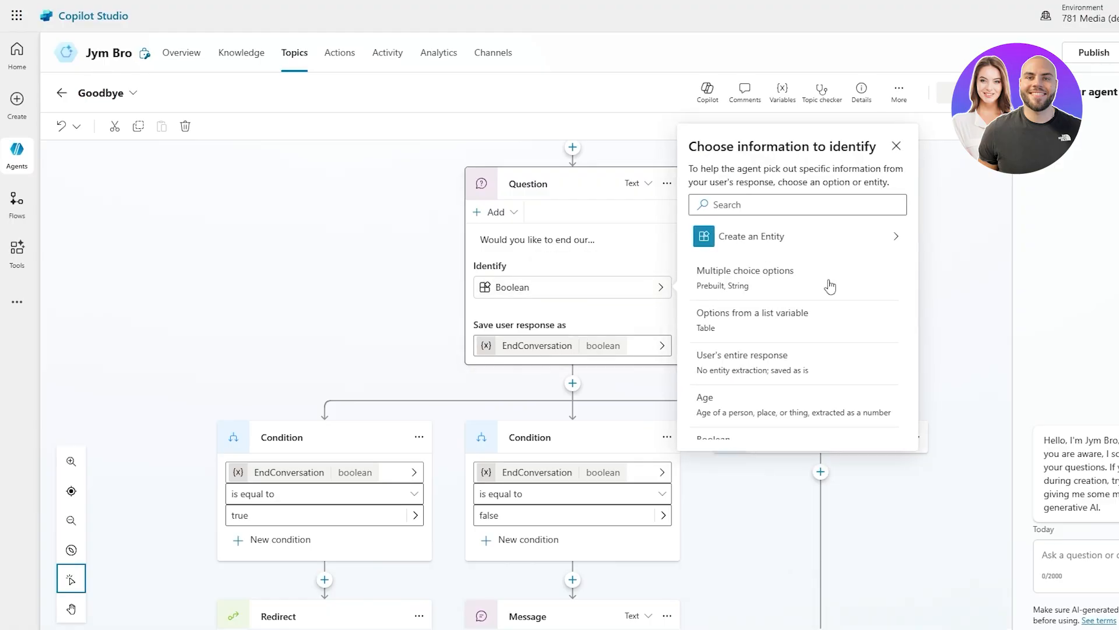
{"action": "left_click_drag", "start_coordinate": [717, 146], "coordinate": [834, 147]}
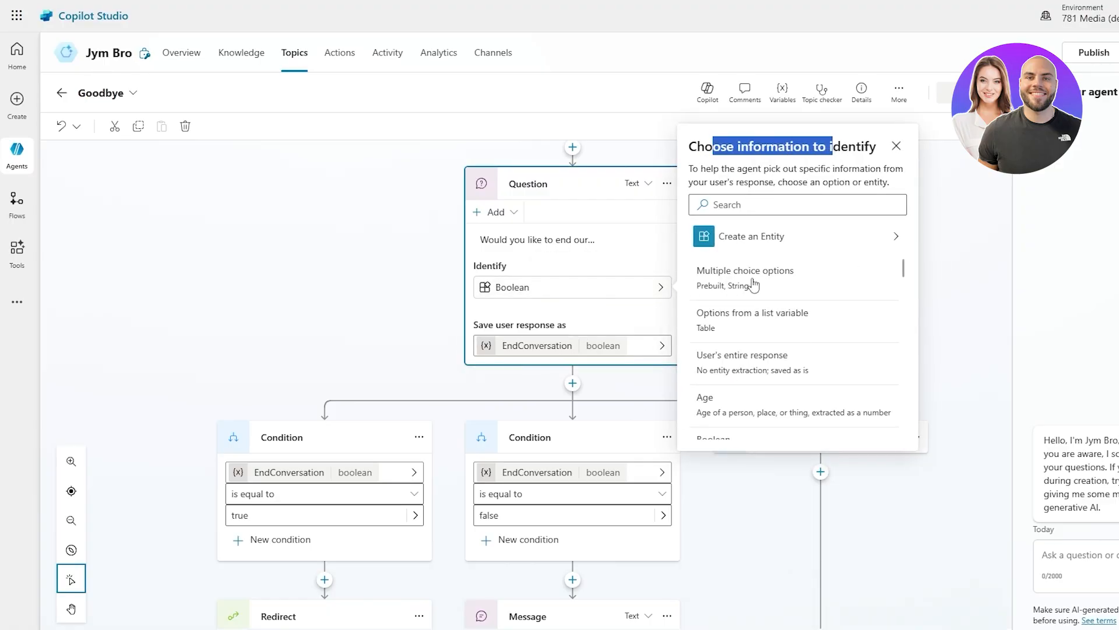
{"action": "scroll", "coordinate": [753, 408], "scroll_direction": "down", "scroll_amount": 5}
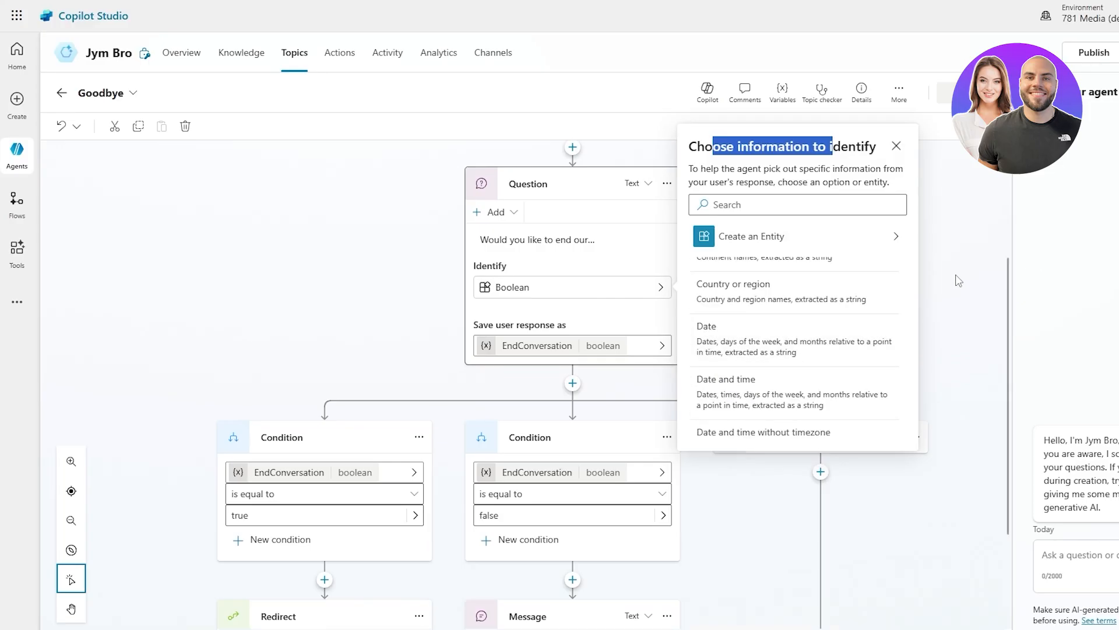
- Close the entity options, examine the Goodbye topic's condition branches with their redirect and message, and return to the topic list
{"action": "left_click", "coordinate": [523, 332]}
{"action": "scroll", "coordinate": [515, 342], "scroll_direction": "down", "scroll_amount": 3}
{"action": "scroll", "coordinate": [519, 342], "scroll_direction": "up", "scroll_amount": 1}
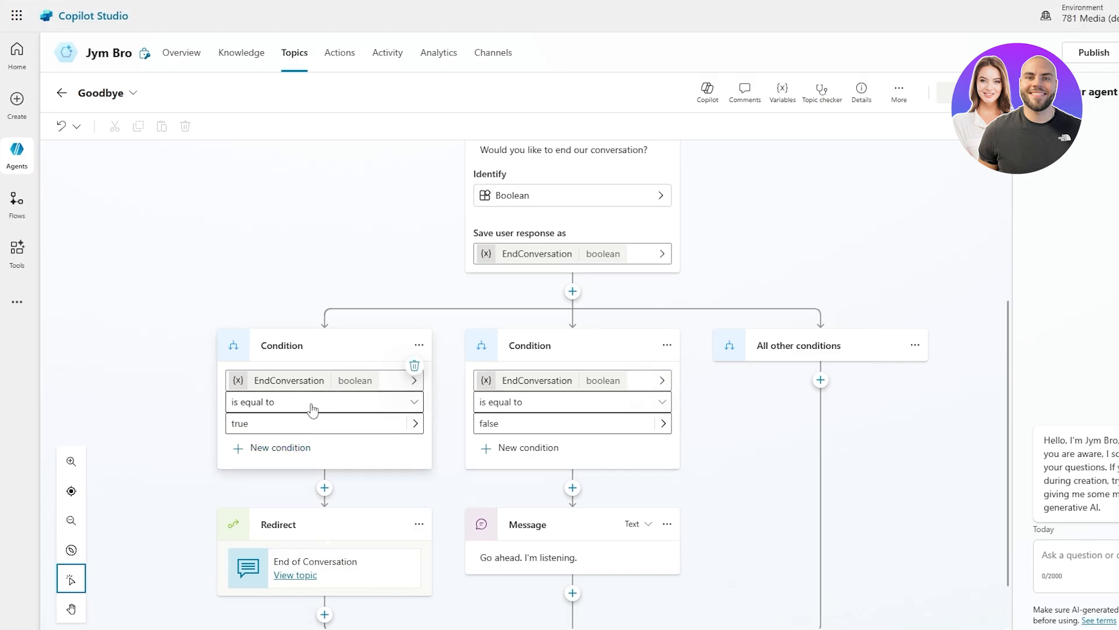
{"action": "scroll", "coordinate": [337, 525], "scroll_direction": "down", "scroll_amount": 1}
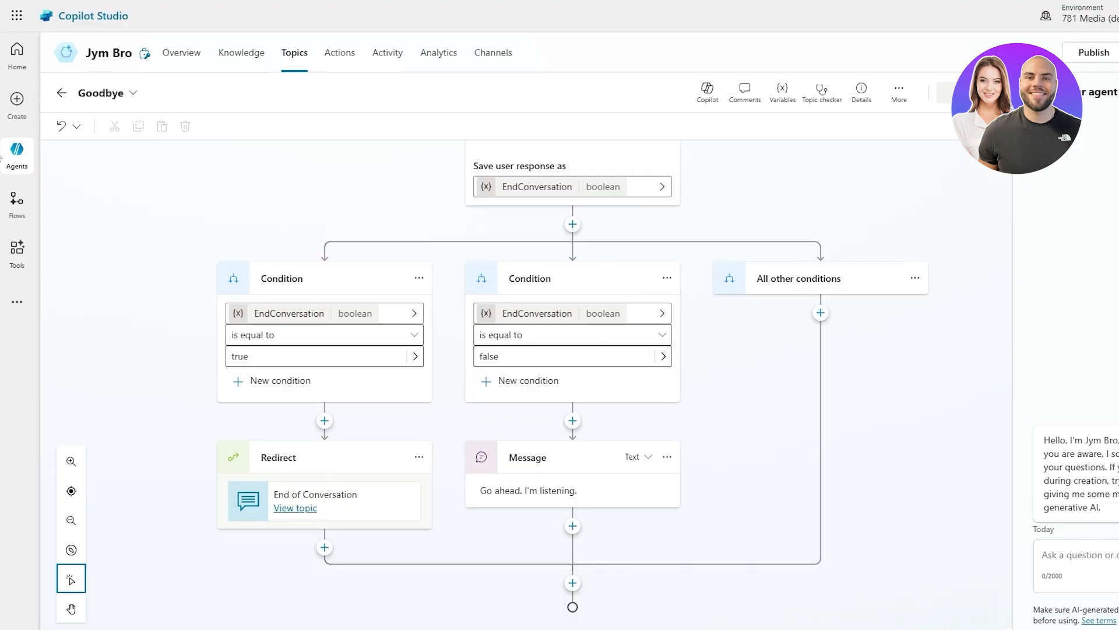
{"action": "left_click", "coordinate": [62, 92]}
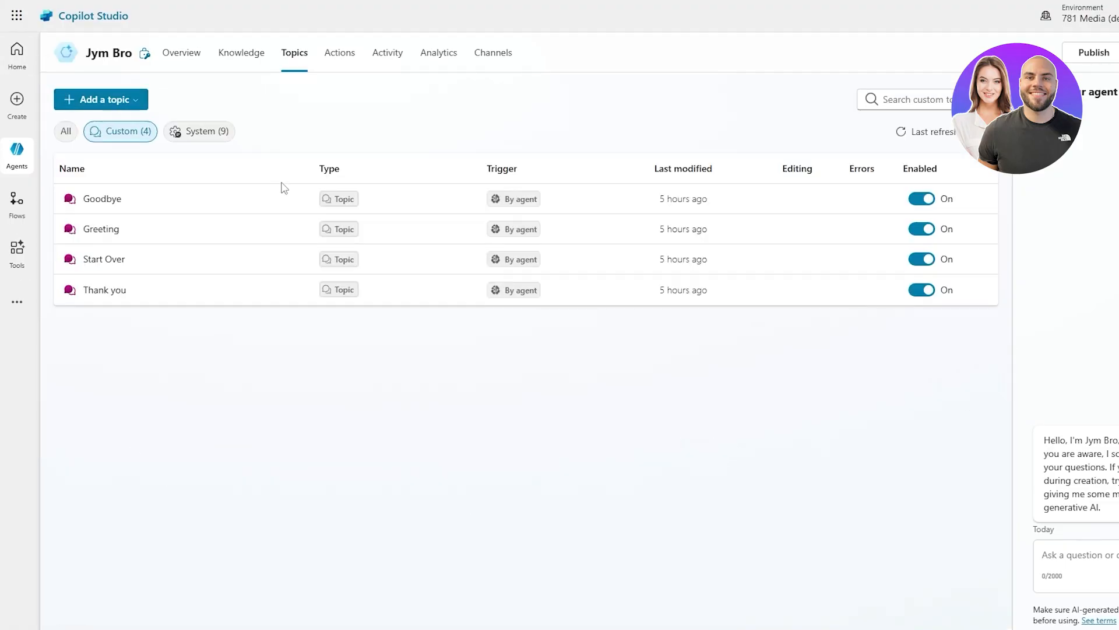
- Create a topic from a description with Copilot, named "calorie intake", to "let a user quicly input his or her calorie of meal that they just had"
{"action": "left_click", "coordinate": [119, 103]}
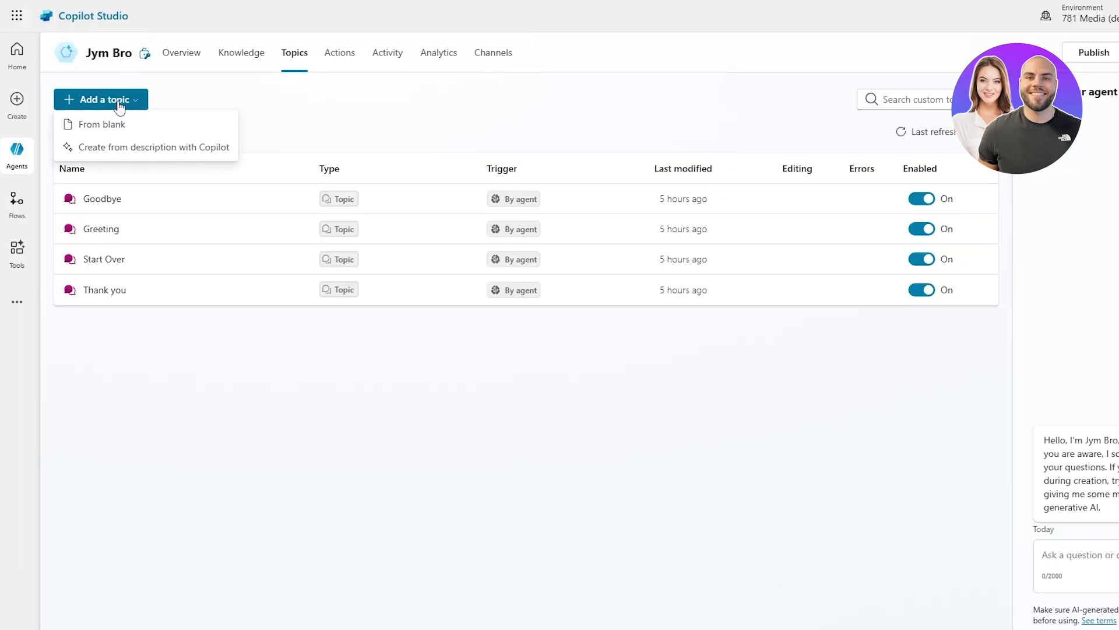
{"action": "left_click", "coordinate": [151, 156]}
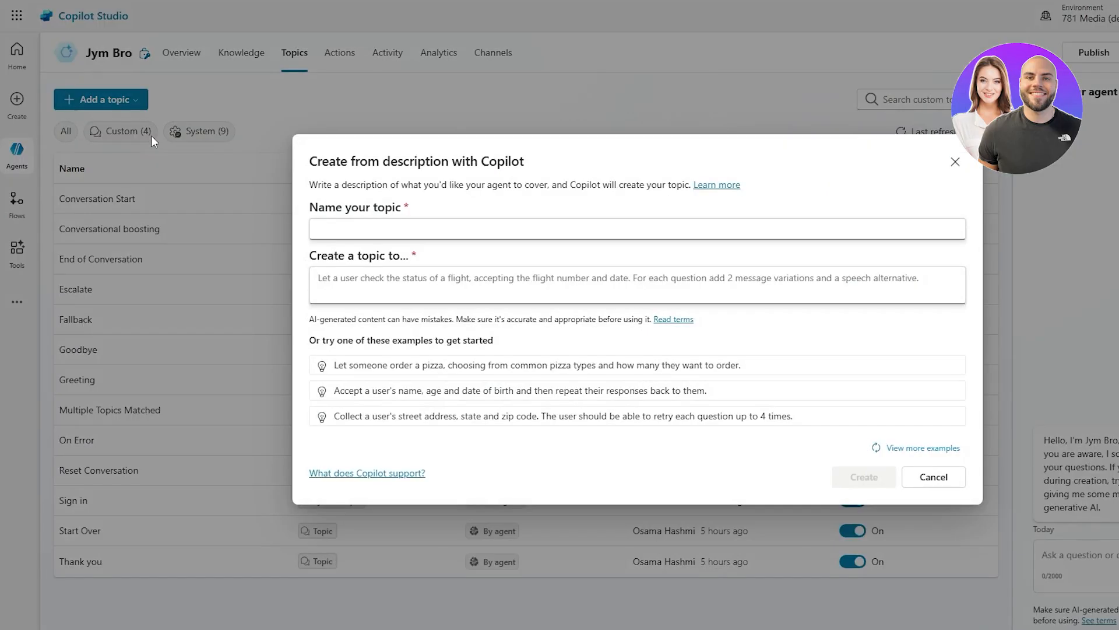
{"action": "left_click", "coordinate": [390, 226]}
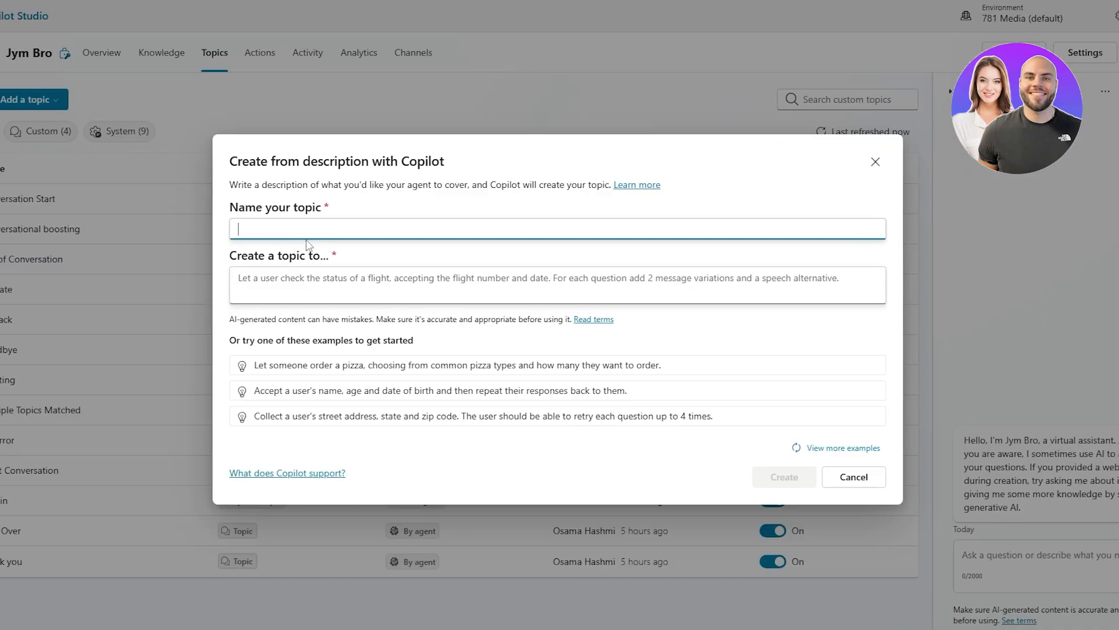
{"action": "type", "text": "hello"}
{"action": "left_click", "coordinate": [370, 299]}
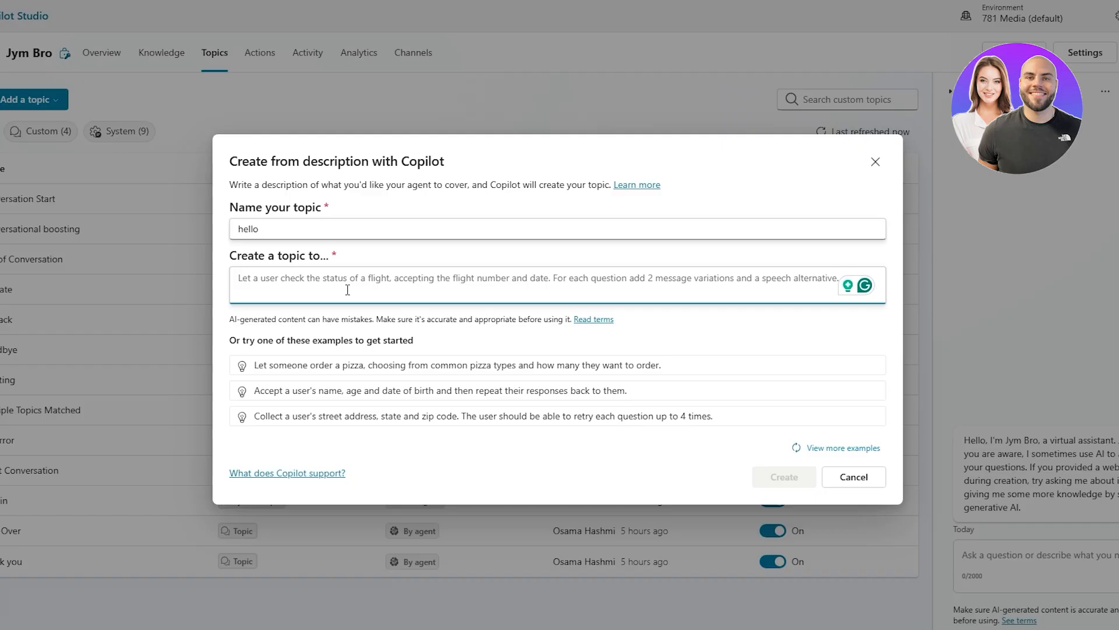
{"action": "double_click", "coordinate": [286, 227]}
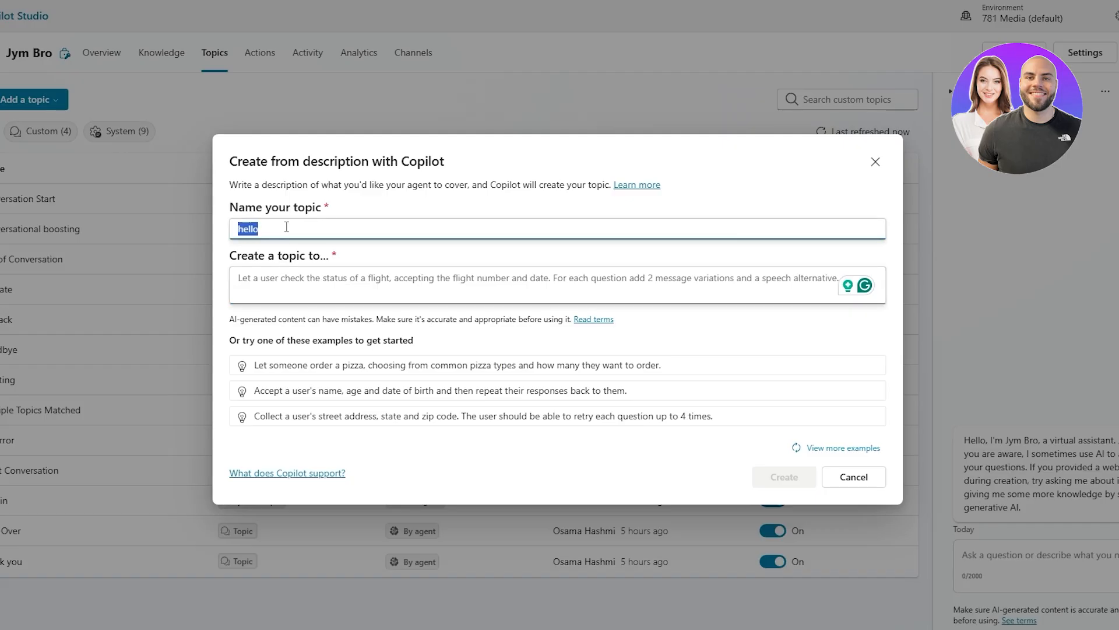
{"action": "type", "text": "calorie intake"}
{"action": "left_click", "coordinate": [264, 291]}
{"action": "type", "text": "let a user quicly input his or her calorie of meal that they just had"}
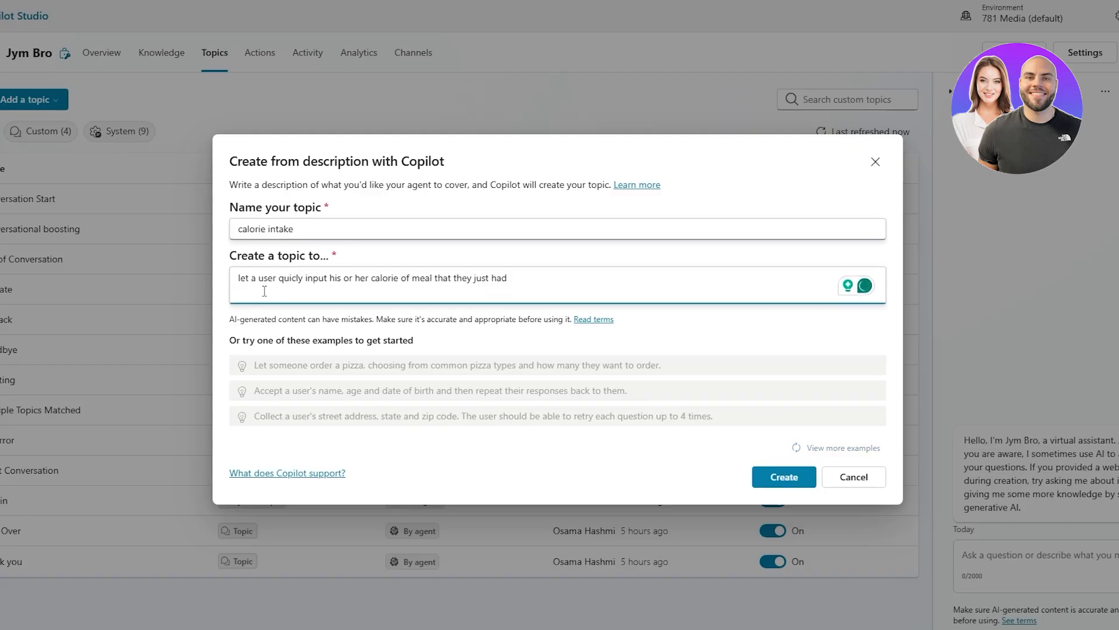
{"action": "left_click", "coordinate": [783, 477]}
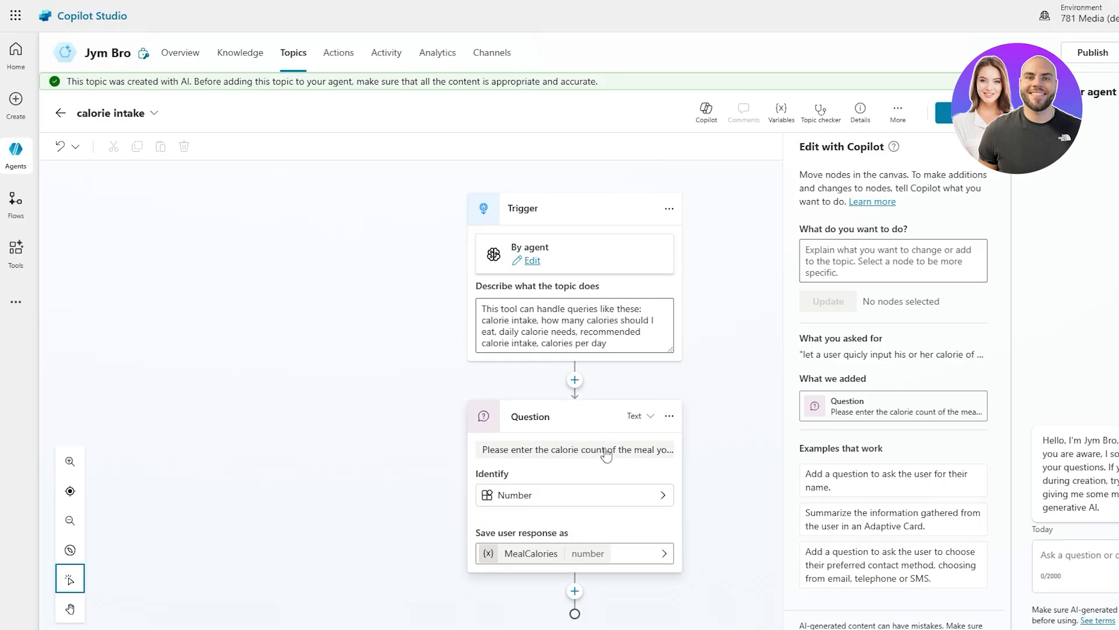
- Dismiss the AI-content notice, close the Copilot editing pane and save the calorie intake topic
{"action": "left_click", "coordinate": [996, 82]}
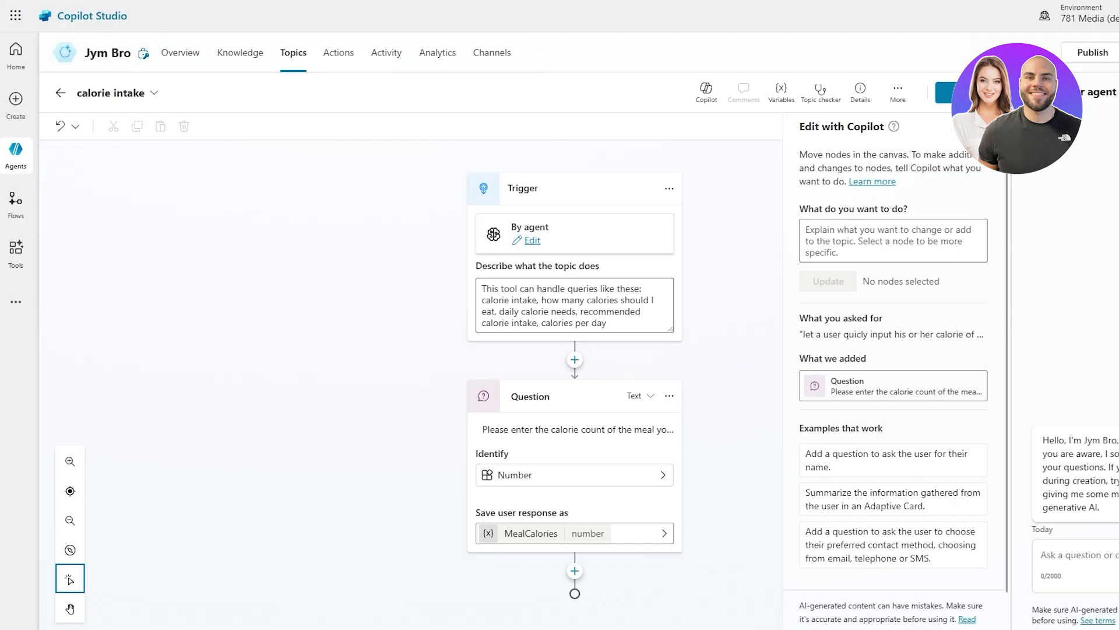
{"action": "left_click", "coordinate": [983, 127]}
{"action": "left_click", "coordinate": [965, 92]}
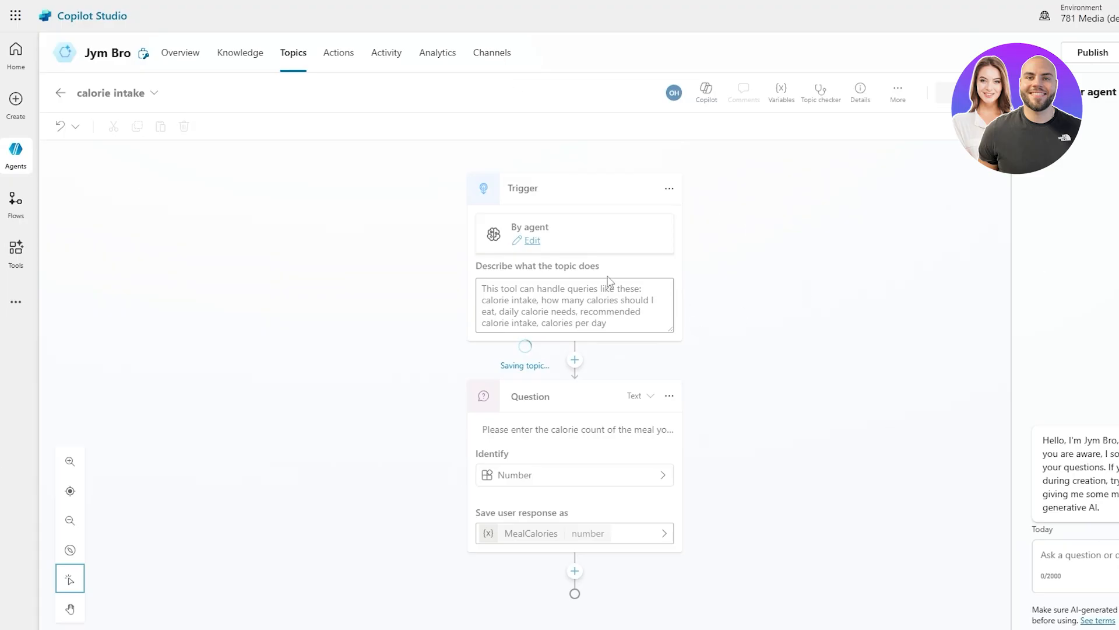
- Publish the Jym Bro agent to its connected channels and read the publishing notice
{"action": "left_click", "coordinate": [1115, 65]}
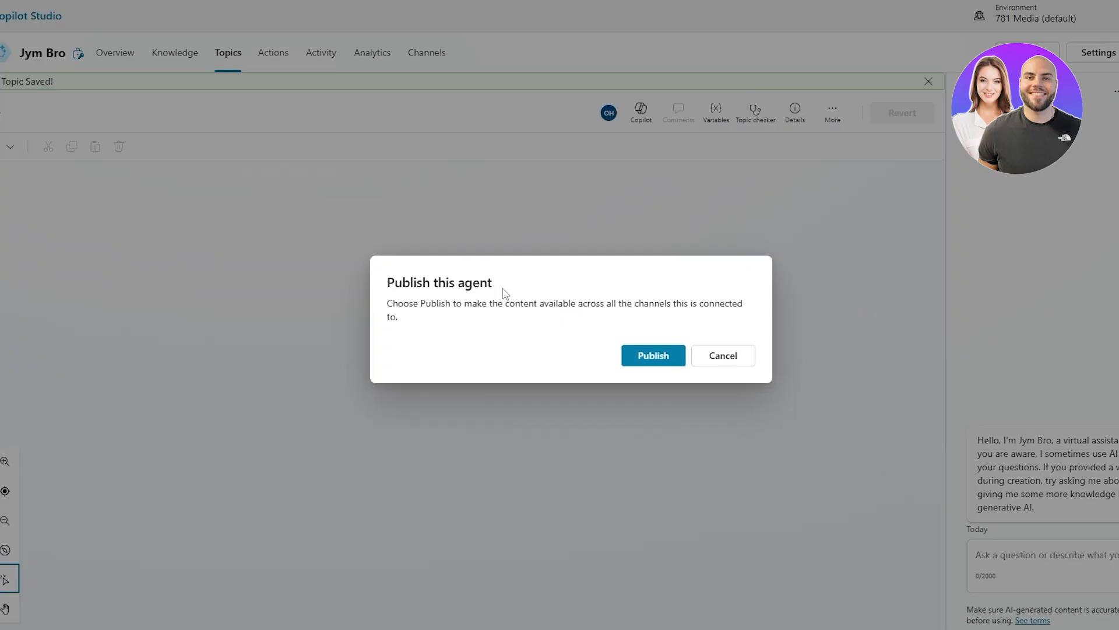
{"action": "left_click", "coordinate": [655, 357]}
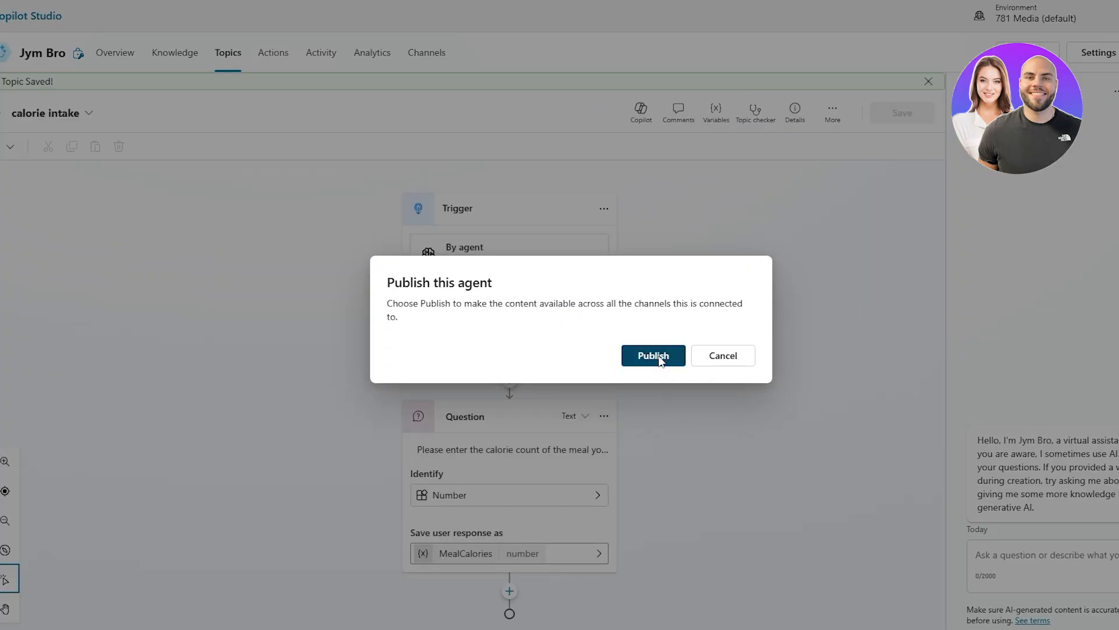
{"action": "left_click_drag", "start_coordinate": [391, 274], "coordinate": [589, 284]}
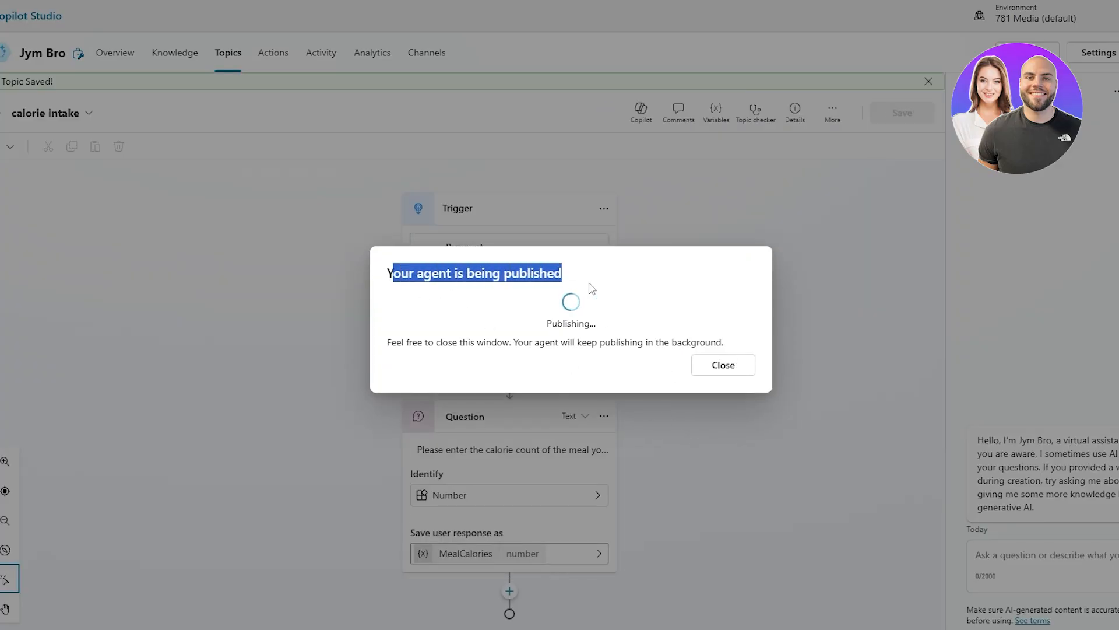
{"action": "left_click_drag", "start_coordinate": [391, 342], "coordinate": [761, 357]}
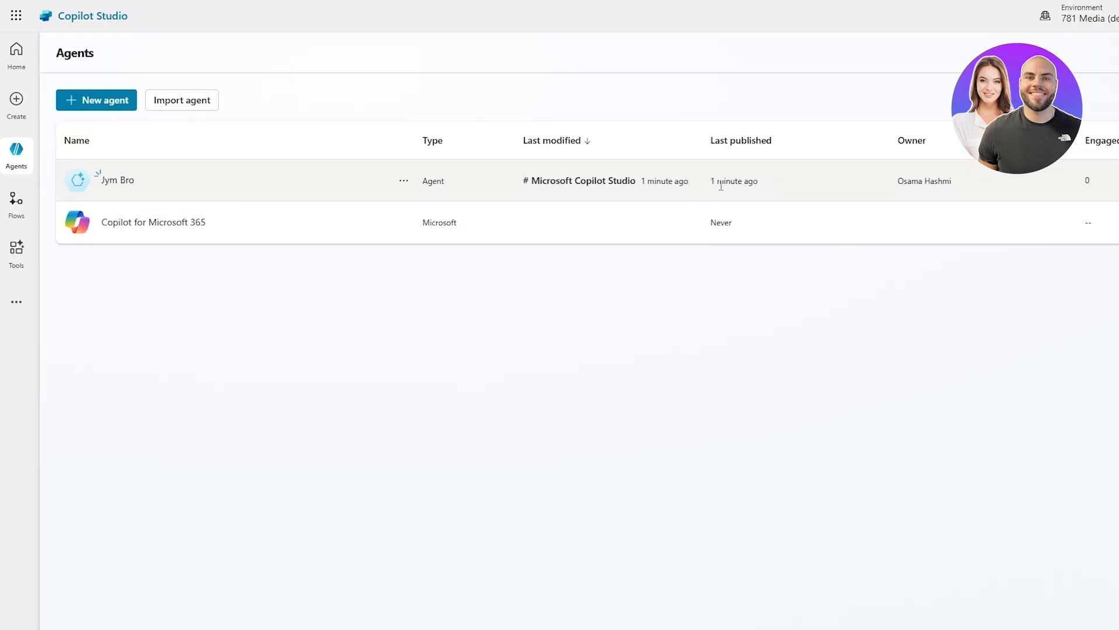
- Examine the publication time and engagement columns for Jym Bro in the list of agents
{"action": "left_click_drag", "start_coordinate": [718, 181], "coordinate": [842, 200]}
{"action": "left_click_drag", "start_coordinate": [1086, 144], "coordinate": [1118, 143]}
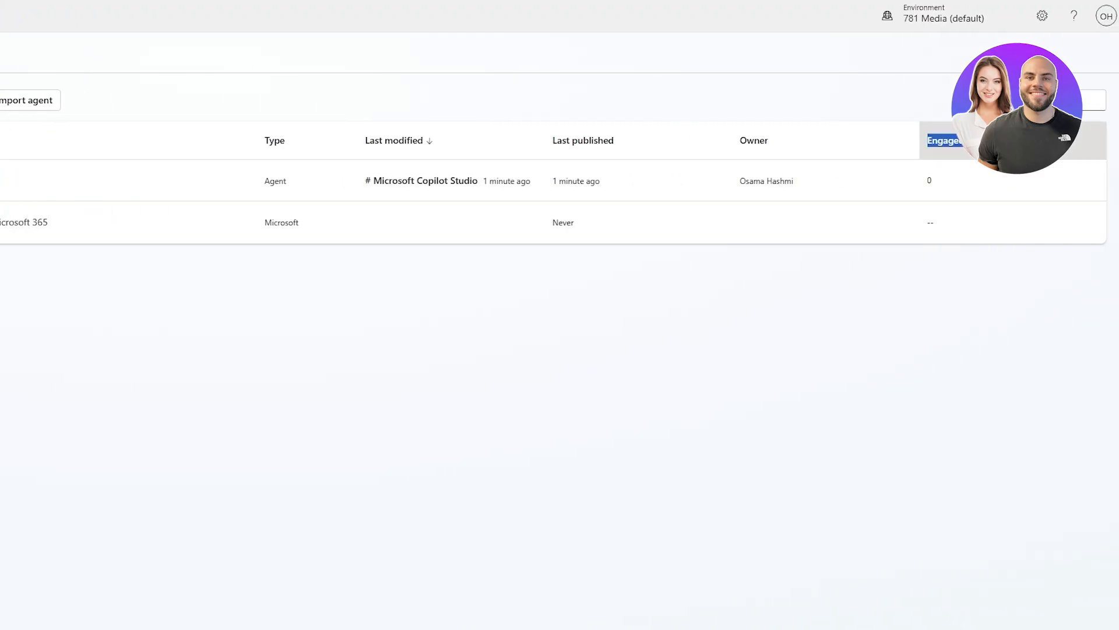
{"action": "left_click", "coordinate": [879, 324]}
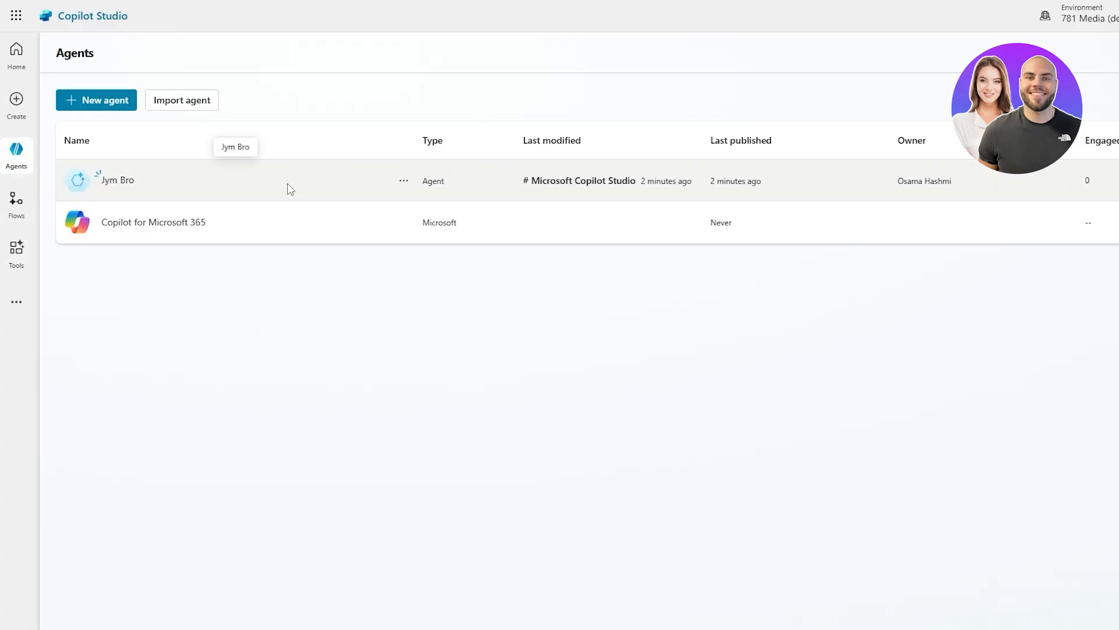
- Open the Jym Bro agent from the agent list and send "hello" in its test chat
{"action": "left_click", "coordinate": [402, 179]}
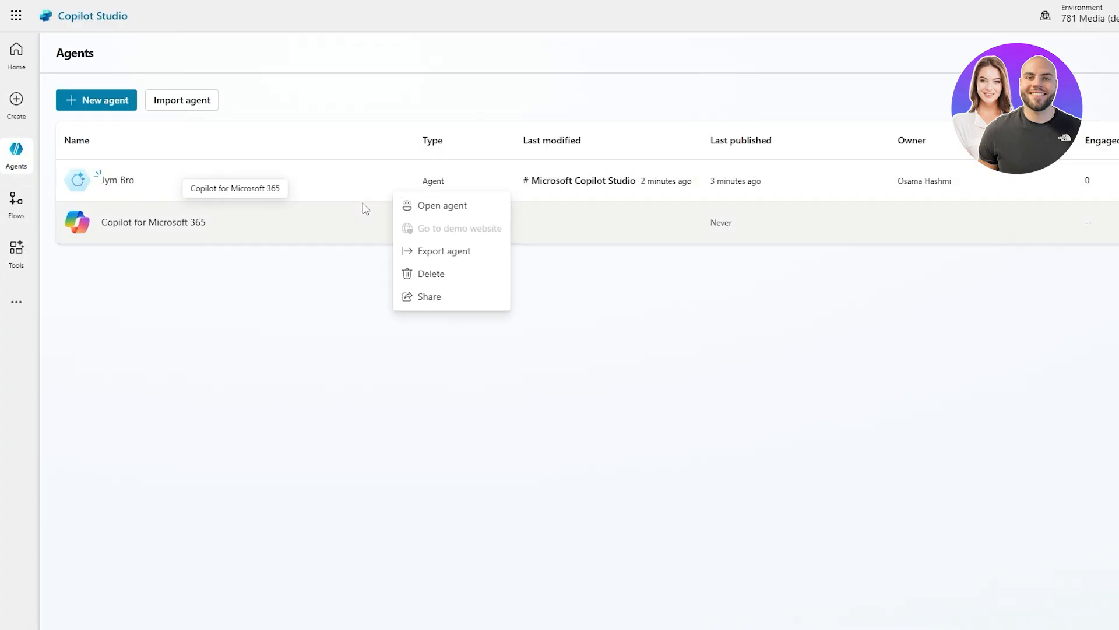
{"action": "left_click", "coordinate": [466, 207]}
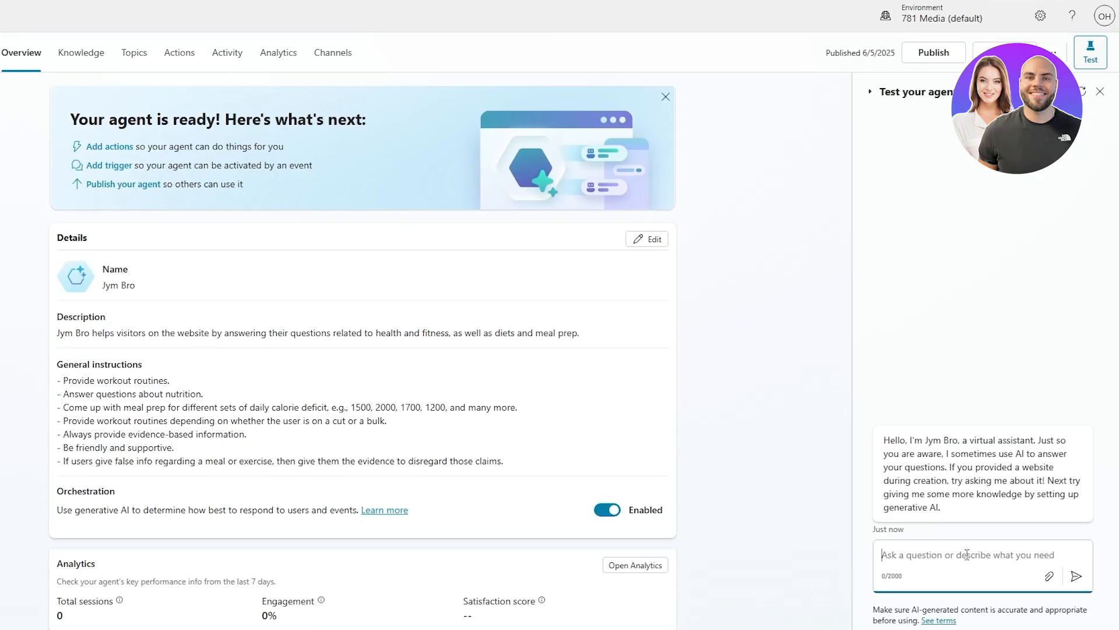
{"action": "type", "text": "hello"}
{"action": "key", "text": "Return"}
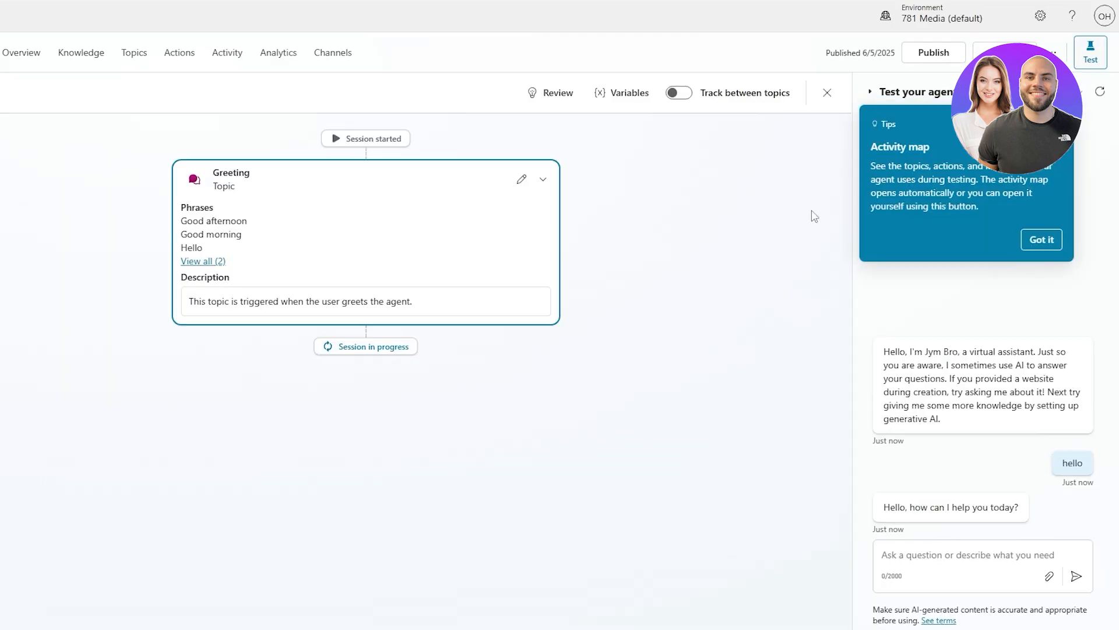
- Ask the agent in the test chat "can you make a meal plan for 1500 cal for a male"
{"action": "left_click_drag", "start_coordinate": [957, 512], "coordinate": [987, 510]}
{"action": "left_click", "coordinate": [985, 560]}
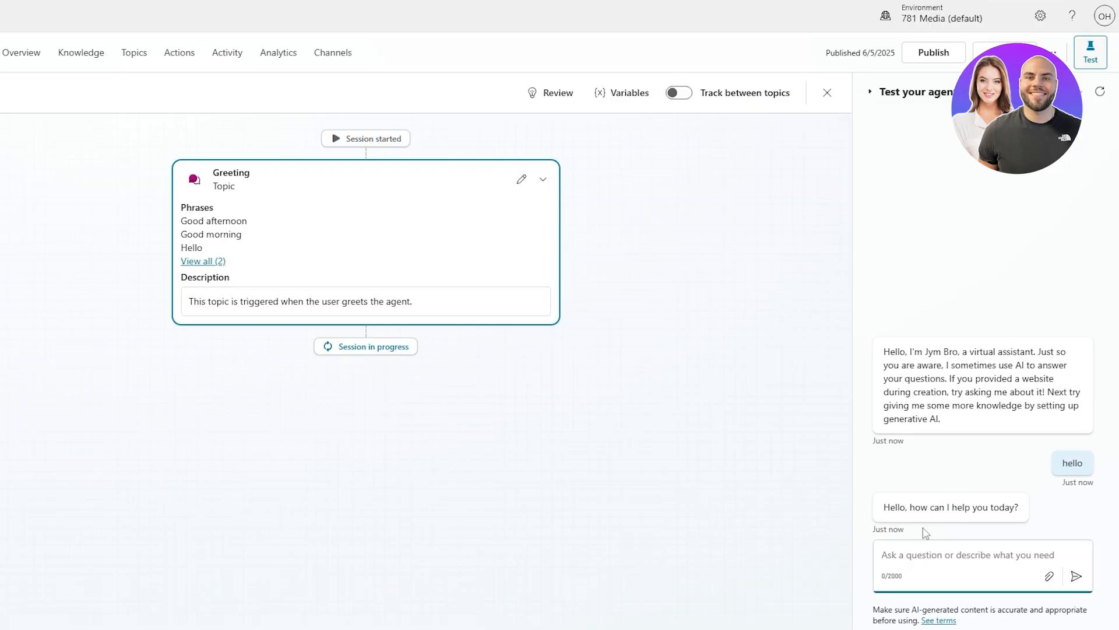
{"action": "type", "text": "can you make a meal plan for 1500 cal for a male"}
{"action": "key", "text": "Return"}
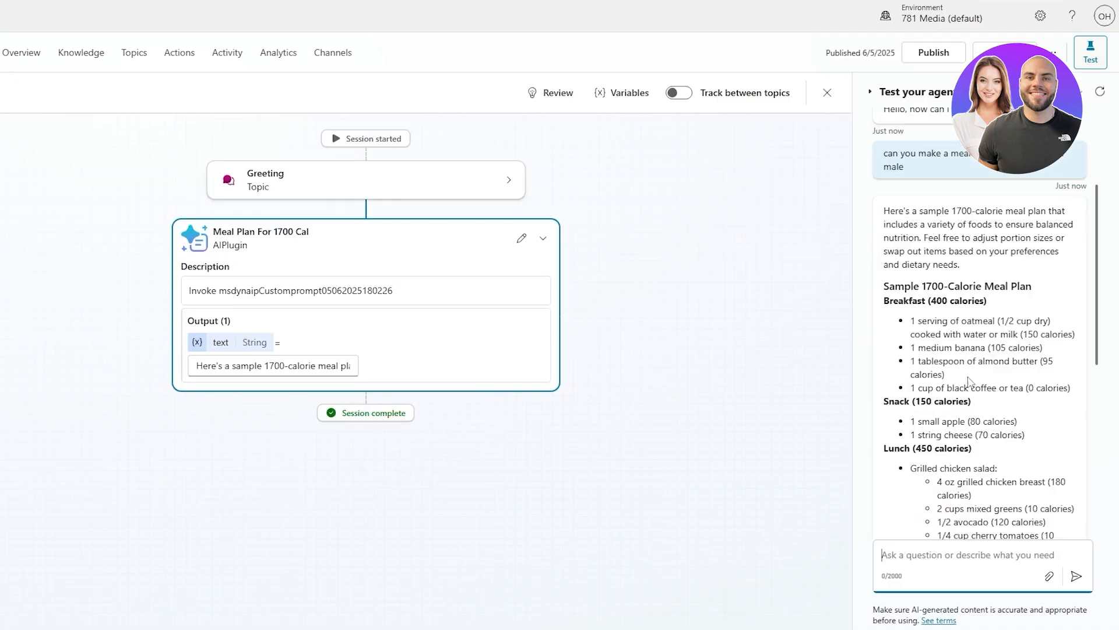
- Read through the agent's meal plan reply and compare it with the calorie target in the request
{"action": "scroll", "coordinate": [969, 380], "scroll_direction": "up", "scroll_amount": 1}
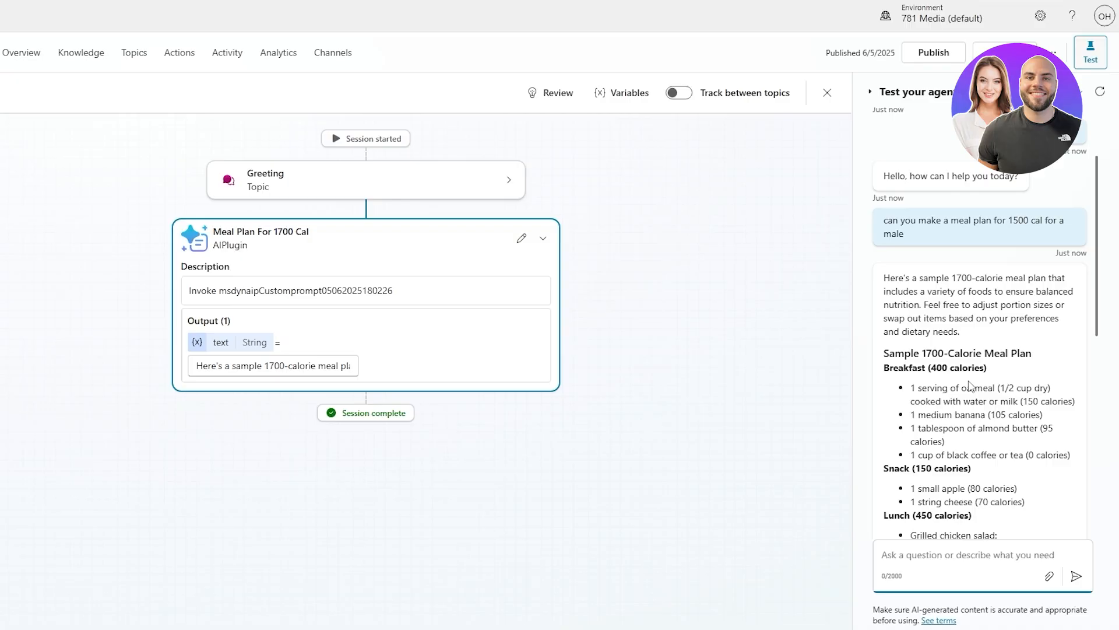
{"action": "double_click", "coordinate": [1016, 221]}
{"action": "mouse_move", "coordinate": [943, 291]}
{"action": "left_mouse_down"}
{"action": "mouse_move", "coordinate": [1065, 306]}
{"action": "mouse_move", "coordinate": [947, 293]}
{"action": "left_mouse_up"}
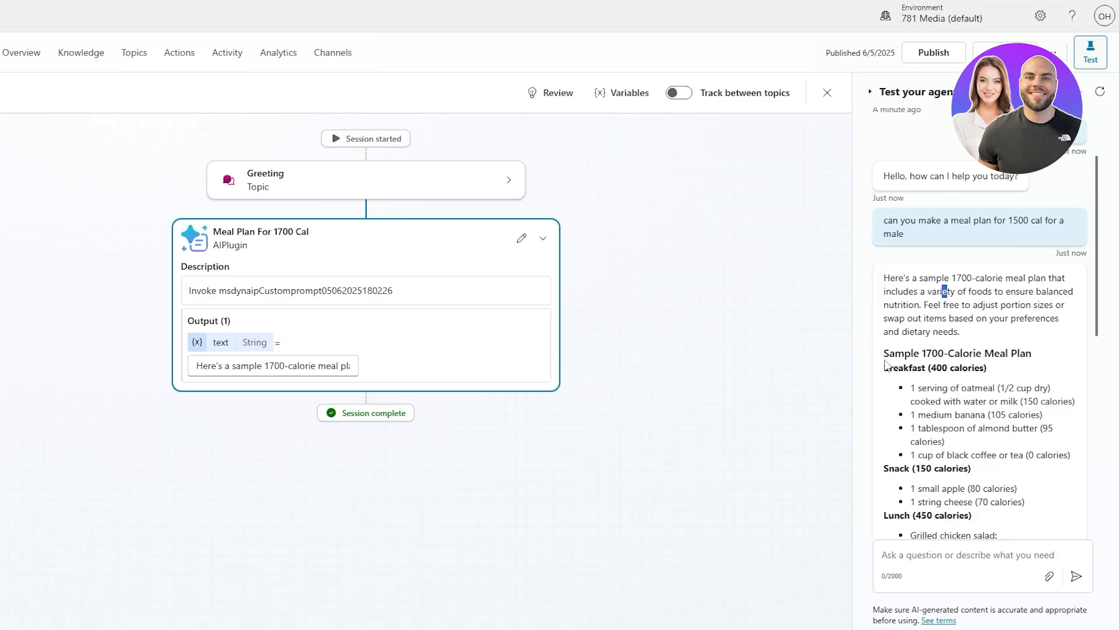
{"action": "scroll", "coordinate": [886, 364], "scroll_direction": "down", "scroll_amount": 6}
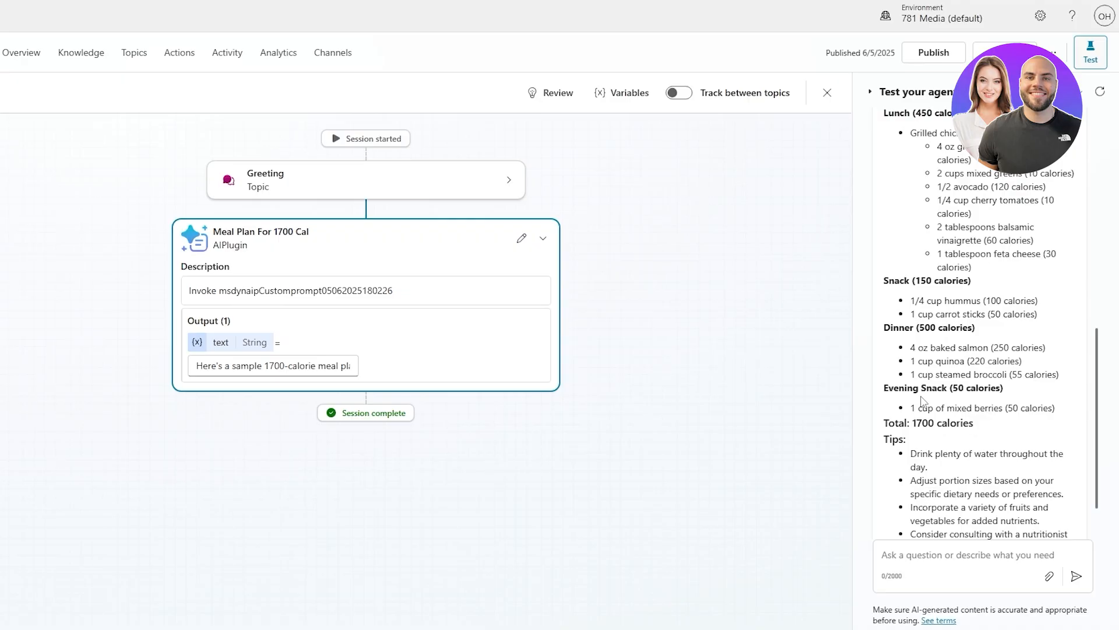
{"action": "scroll", "coordinate": [927, 420], "scroll_direction": "up", "scroll_amount": 4}
{"action": "scroll", "coordinate": [987, 419], "scroll_direction": "down", "scroll_amount": 2}
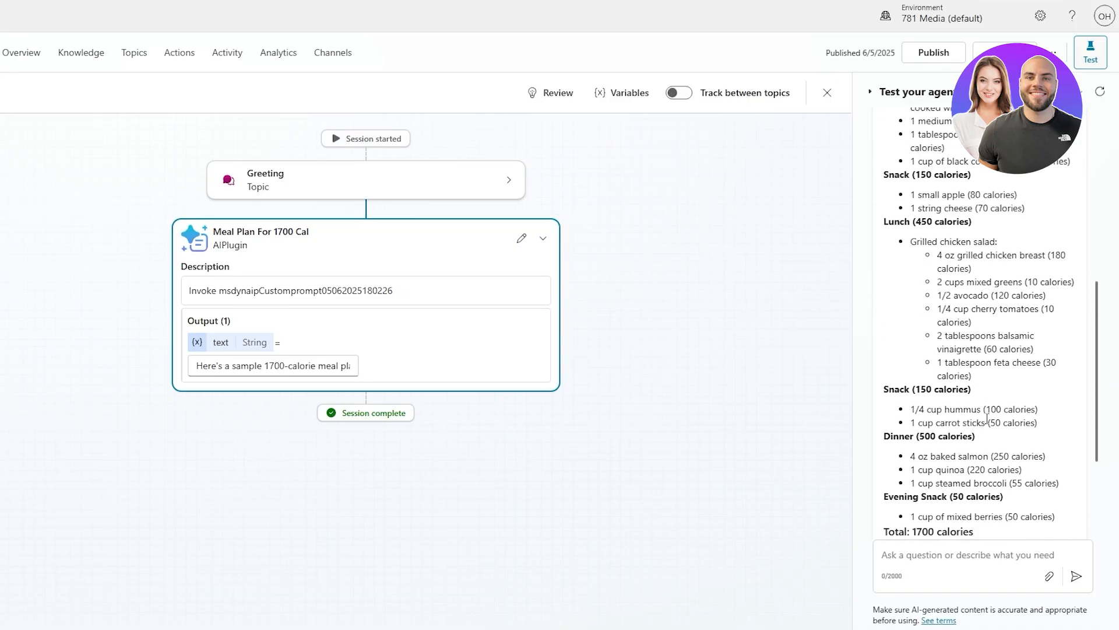
{"action": "scroll", "coordinate": [989, 415], "scroll_direction": "up", "scroll_amount": 10}
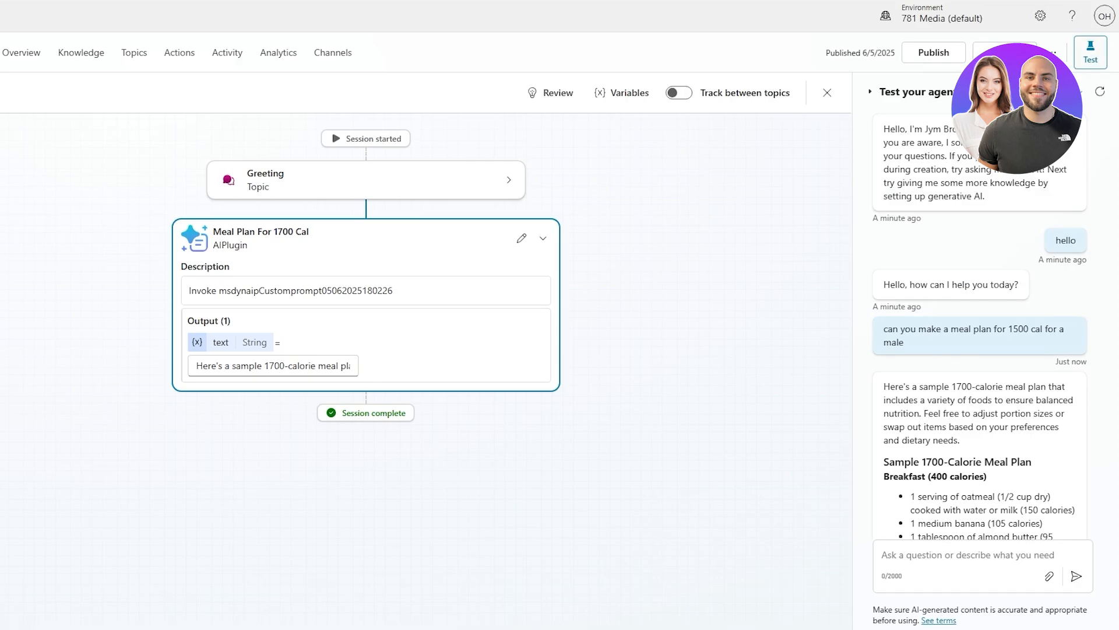
- Check the agent's additional management options, close them and open the agent's settings
{"action": "left_click", "coordinate": [1054, 53]}
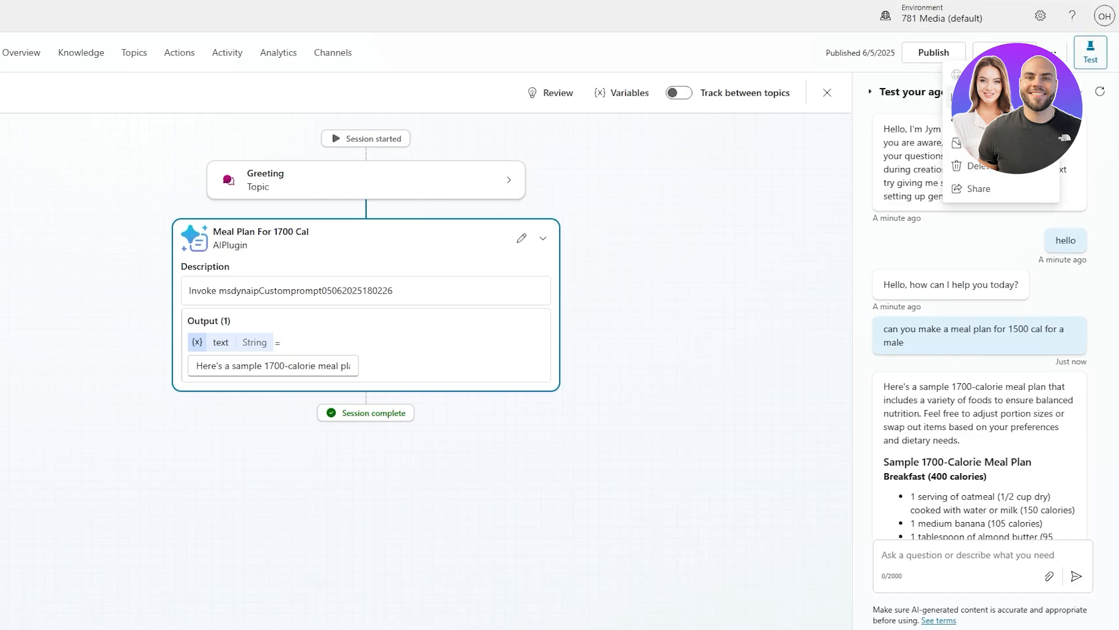
{"action": "left_click", "coordinate": [837, 47]}
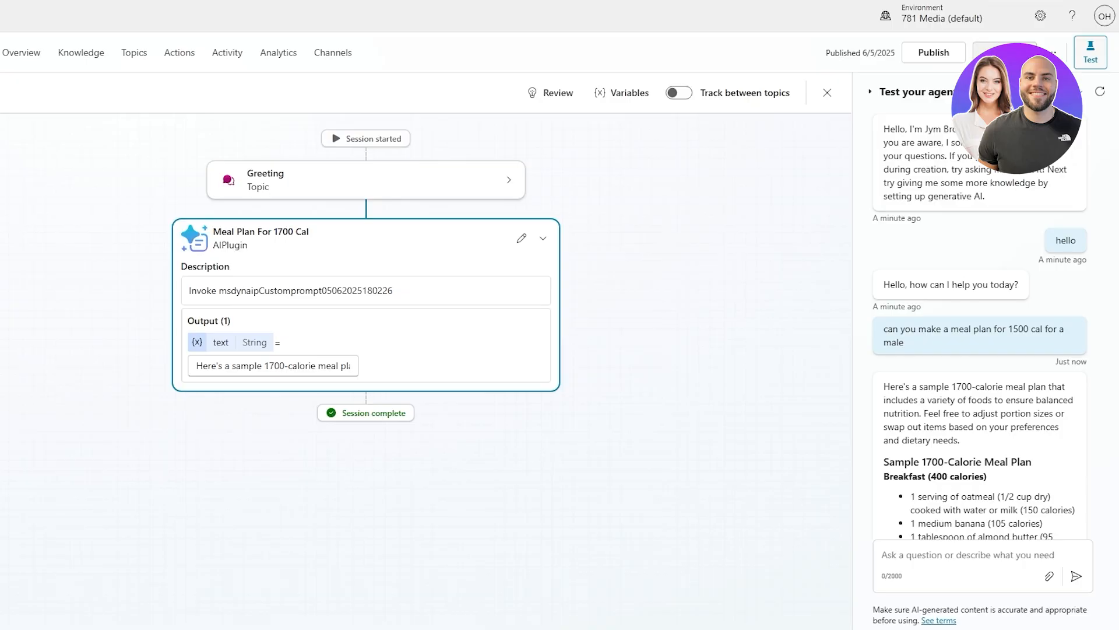
{"action": "left_click", "coordinate": [984, 53]}
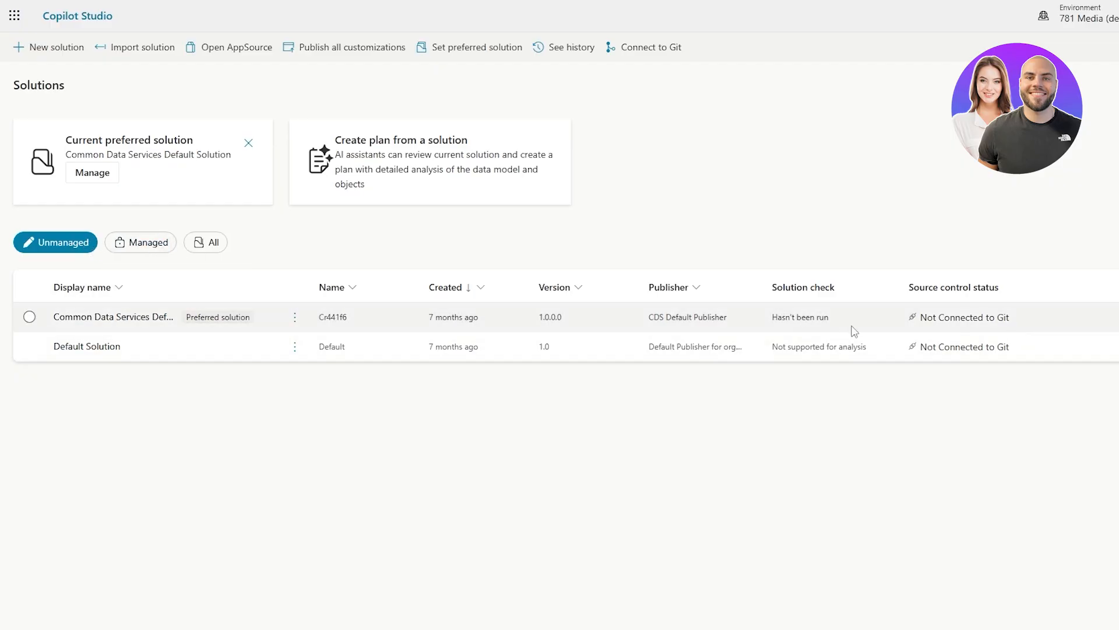
- Examine the Connect to Git options for the environment's solutions, close them and return to the Copilot Studio home page
{"action": "left_click", "coordinate": [256, 2]}
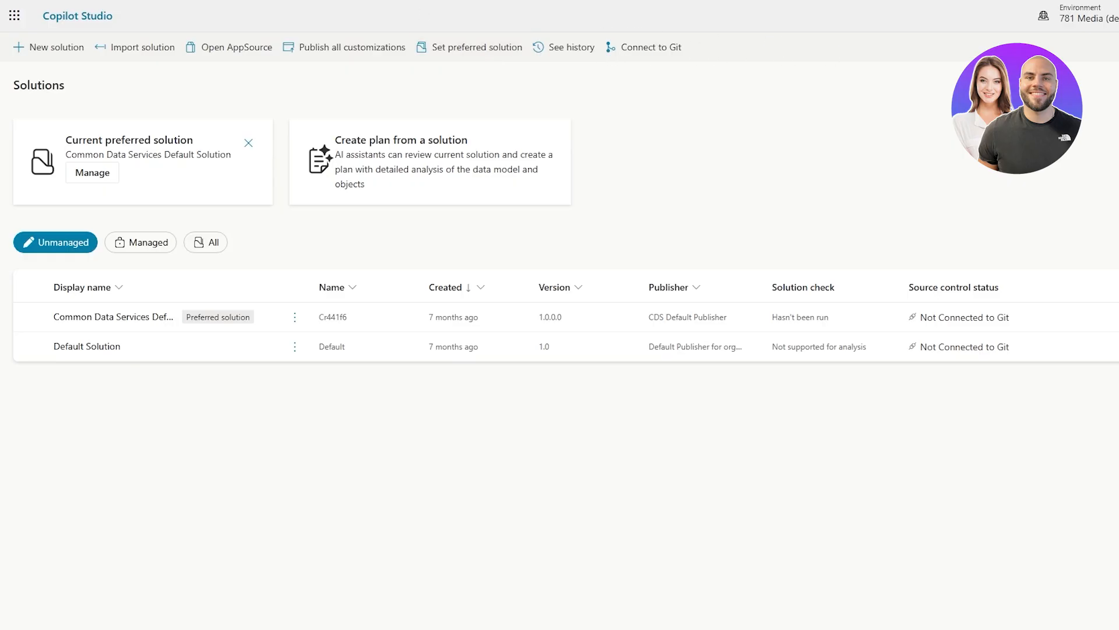
{"action": "left_click", "coordinate": [659, 59]}
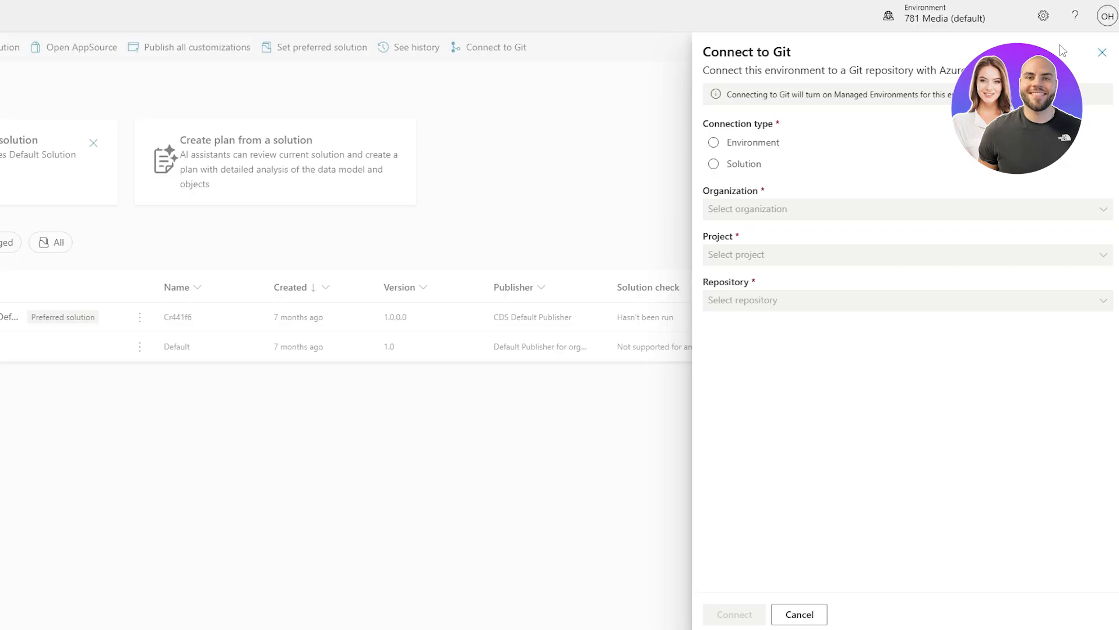
{"action": "left_click", "coordinate": [1102, 51]}
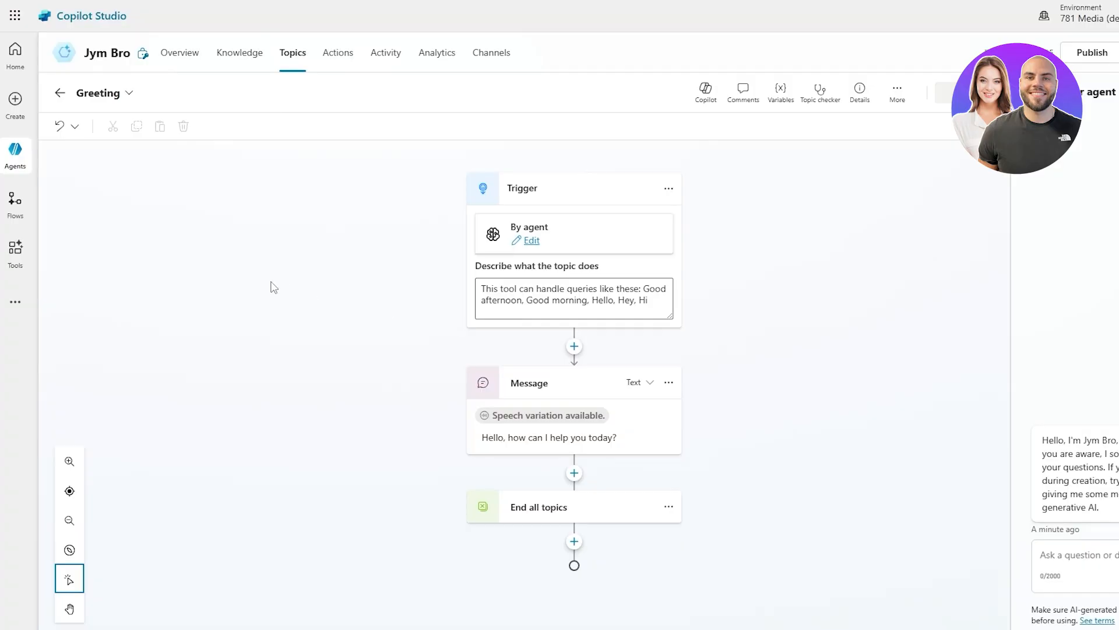
{"action": "left_click", "coordinate": [15, 57]}
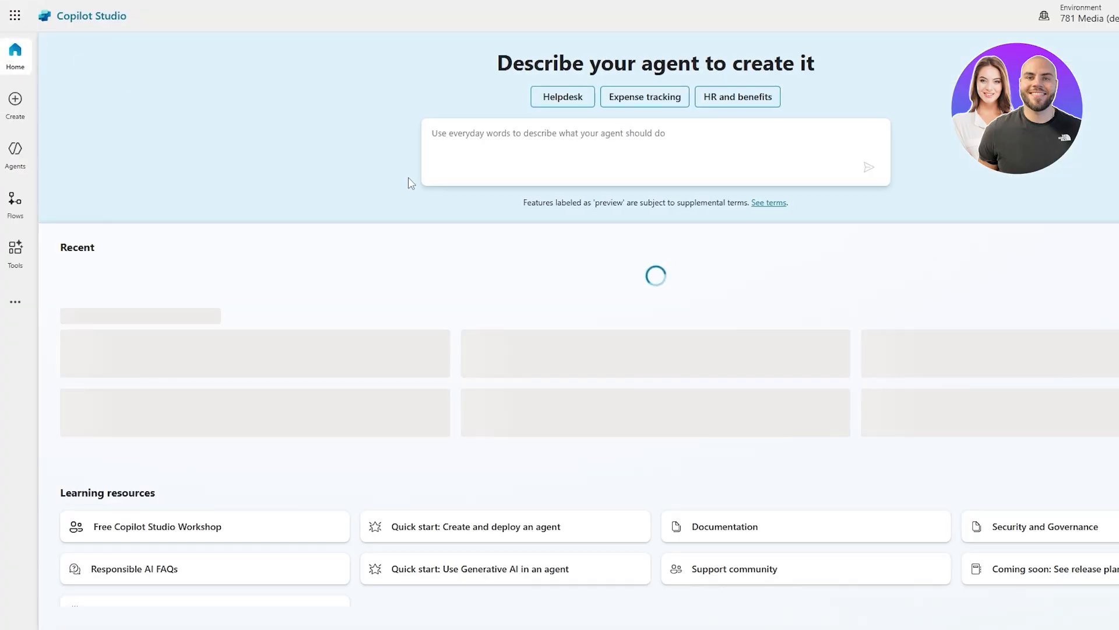